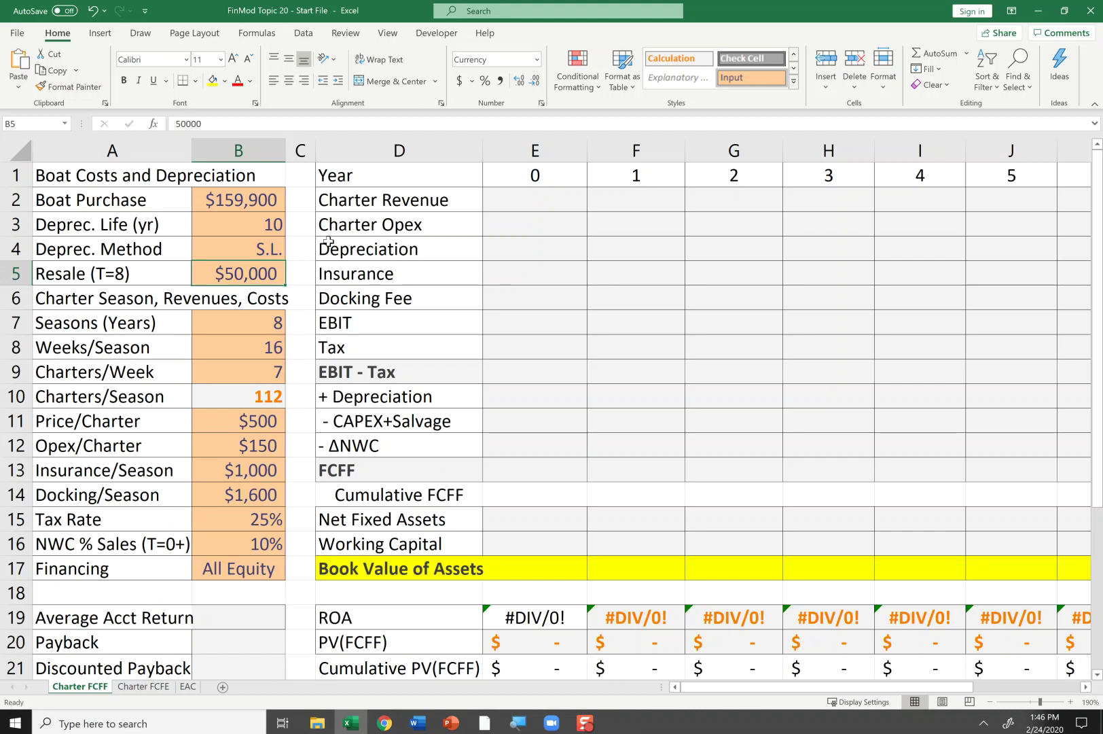
Review the assumption inputs from depreciation life down to NWC % Sales.
key(Left)
key(Left)
key(Left)
key(Left)
key(Left)
key(Left)
key(Left)
key(Left)
key(Left)
key(Left)
key(Left)
key(Left)
key(Left)
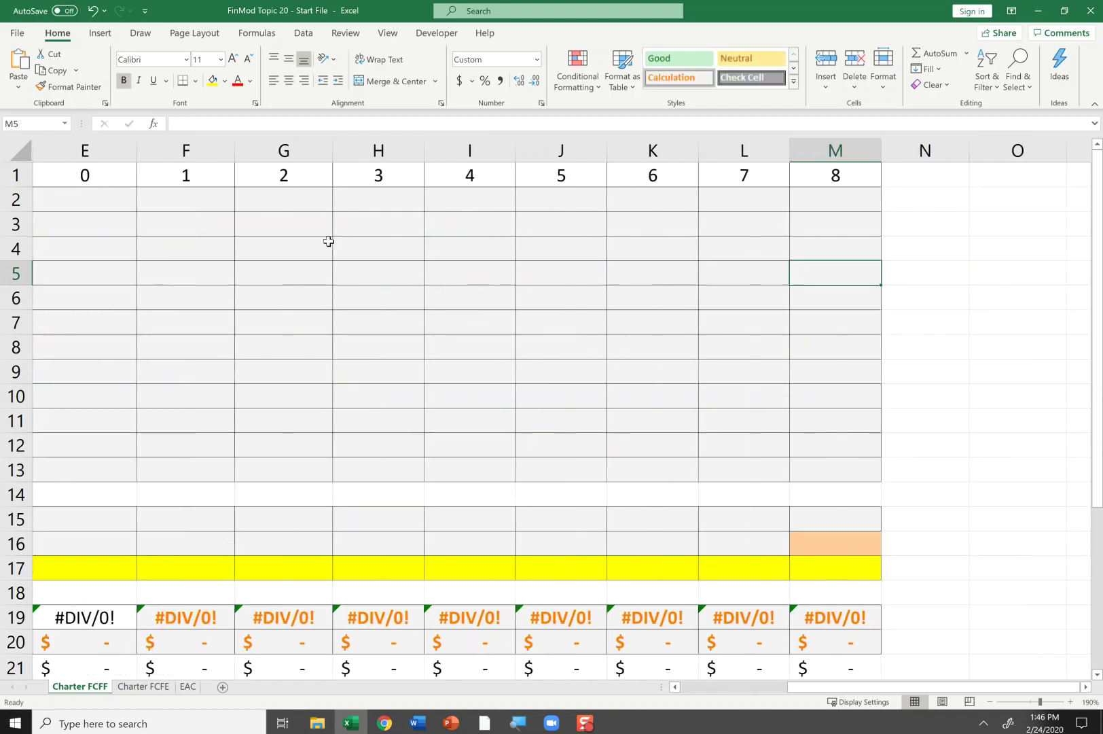
key(Up)
key(Up)
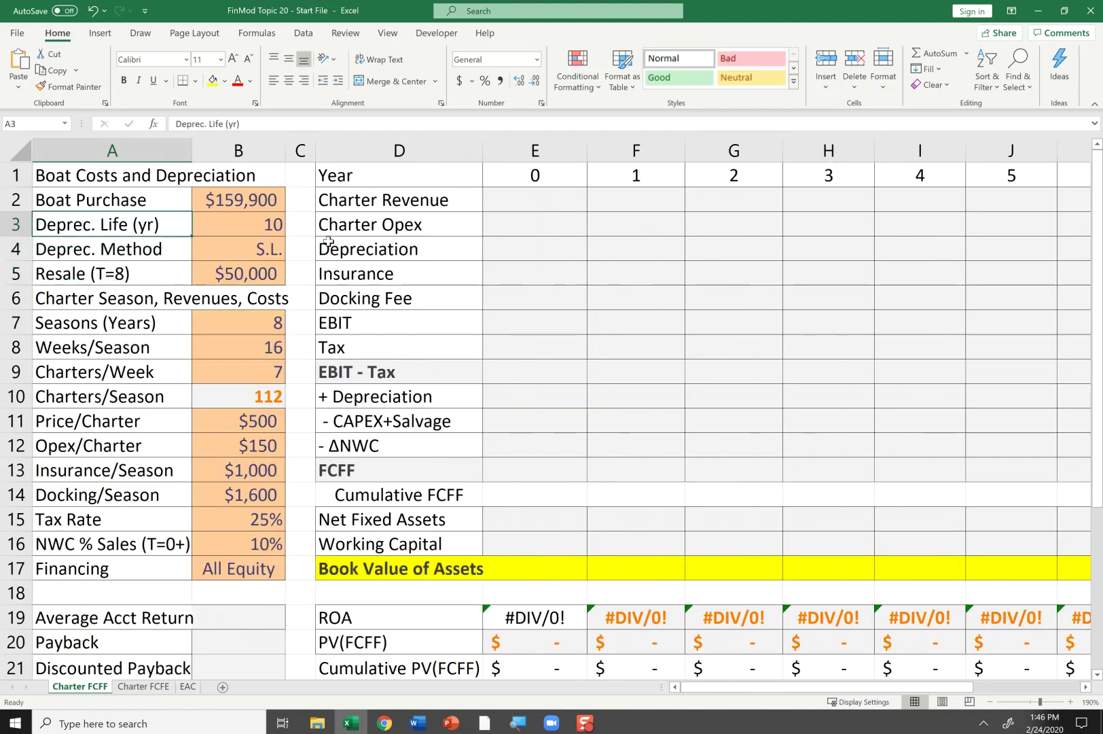
key(Right)
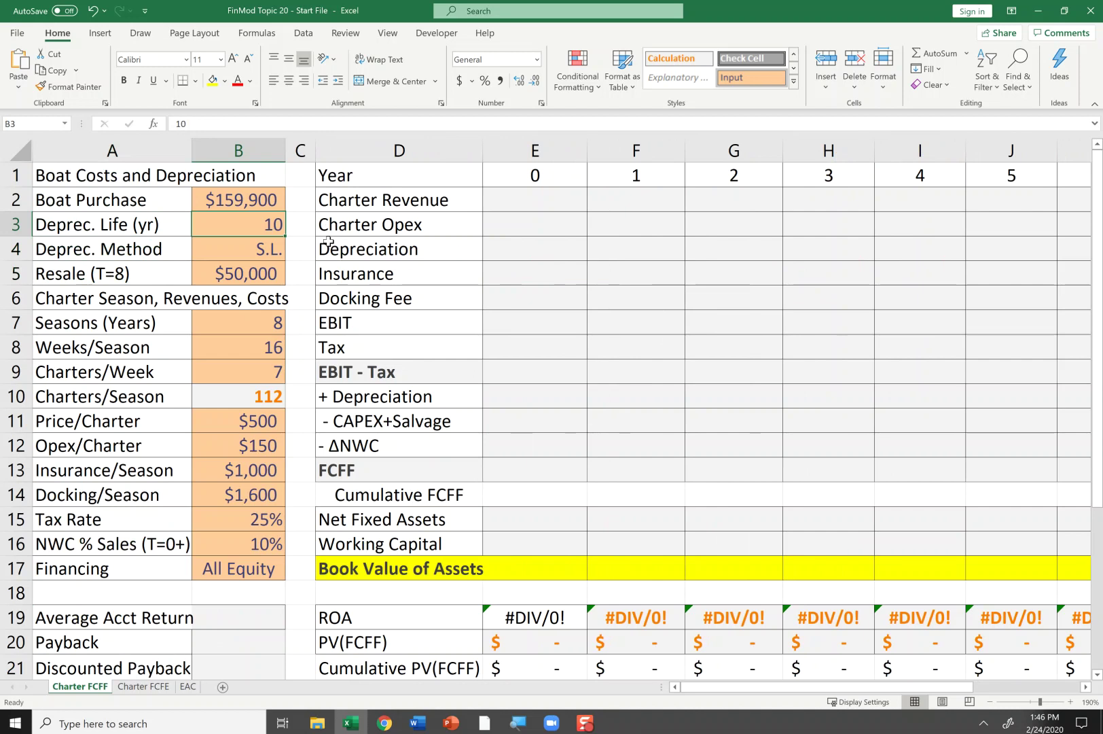
key(Down)
key(Down)
key(Down)
key(Down)
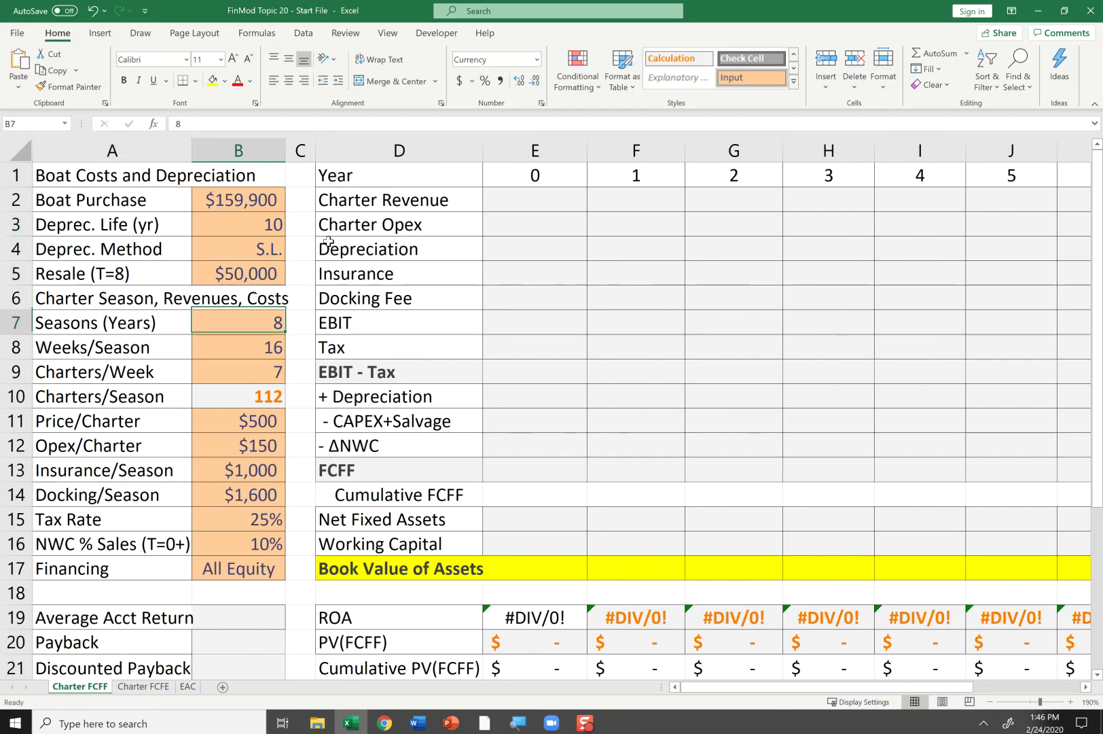
key(Down)
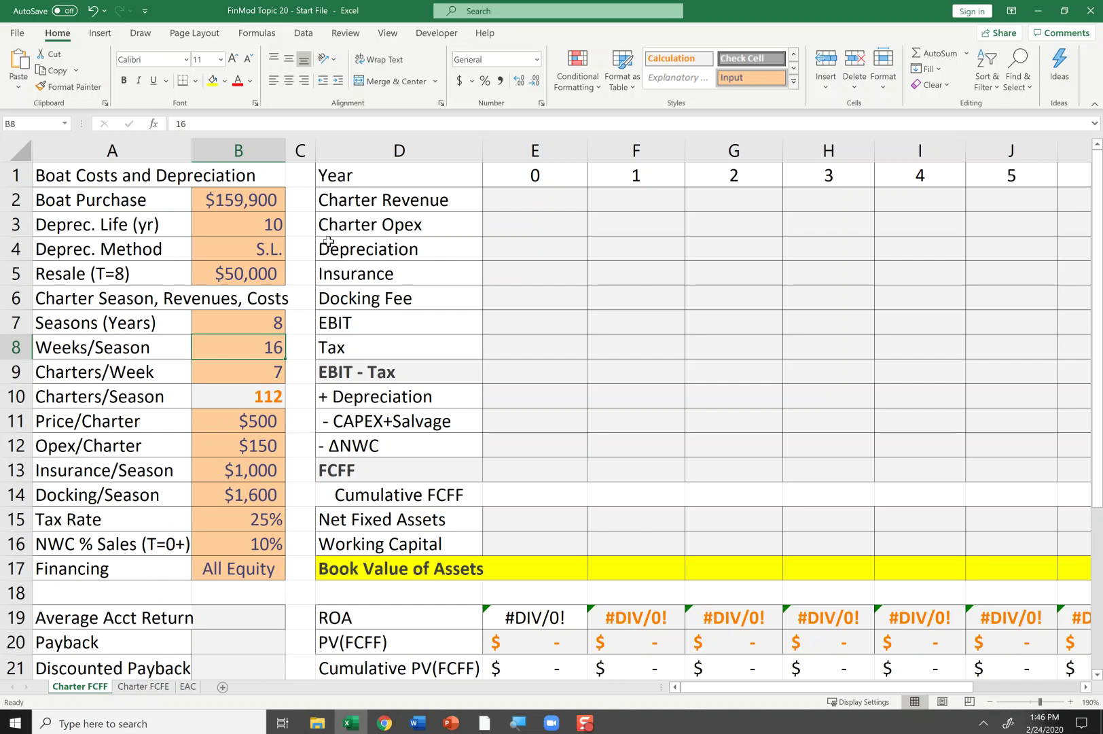
key(Down)
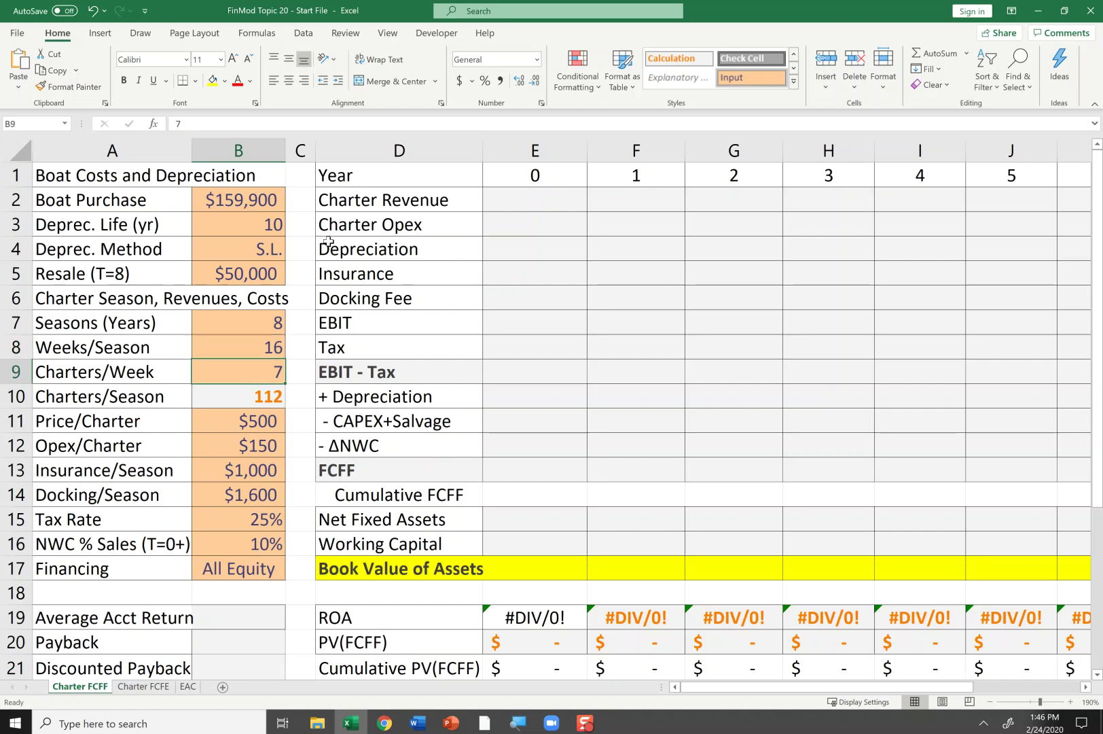
key(Down)
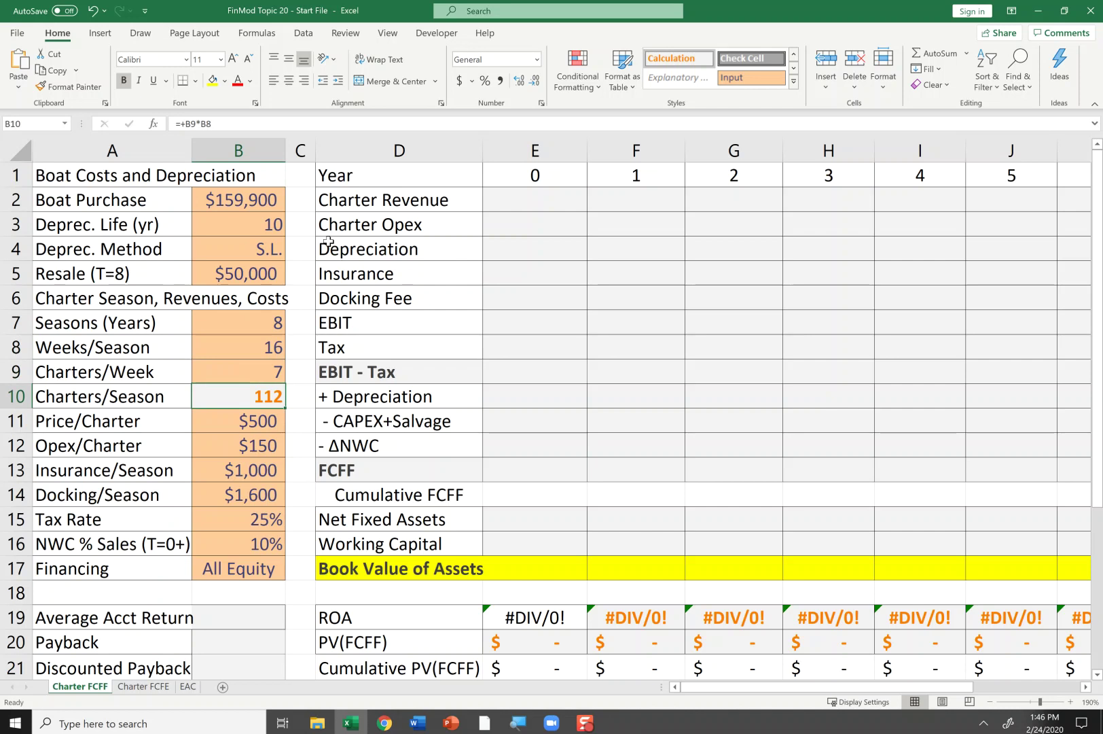
key(F2)
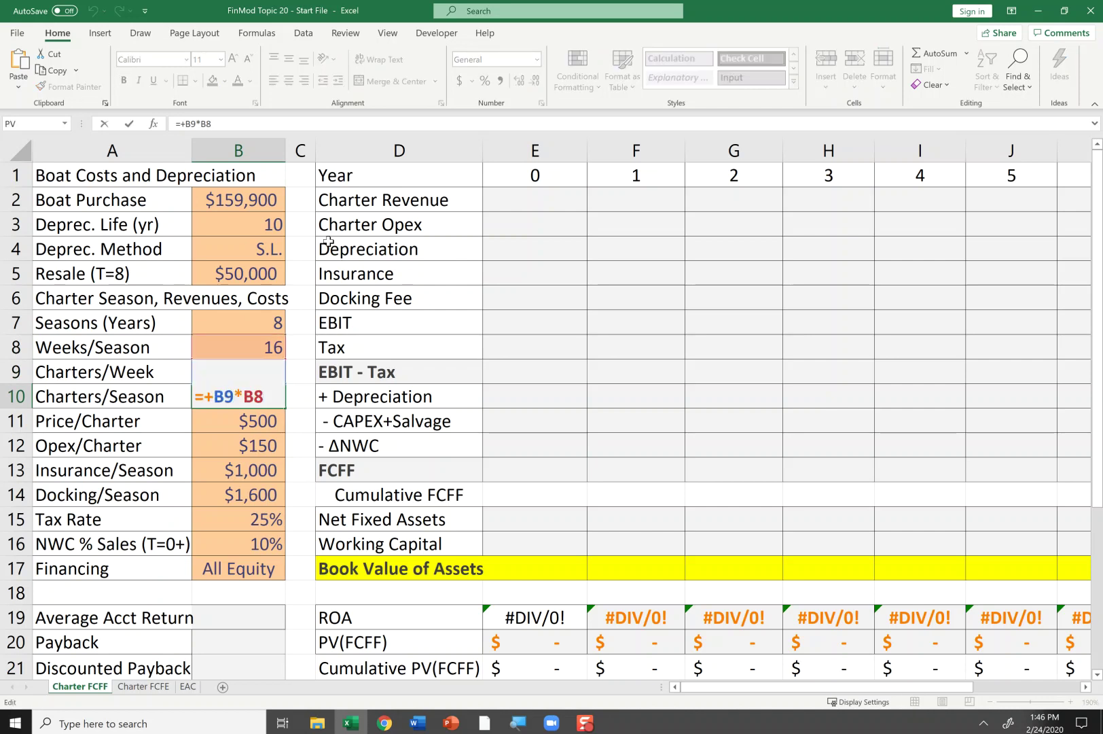
key(Escape)
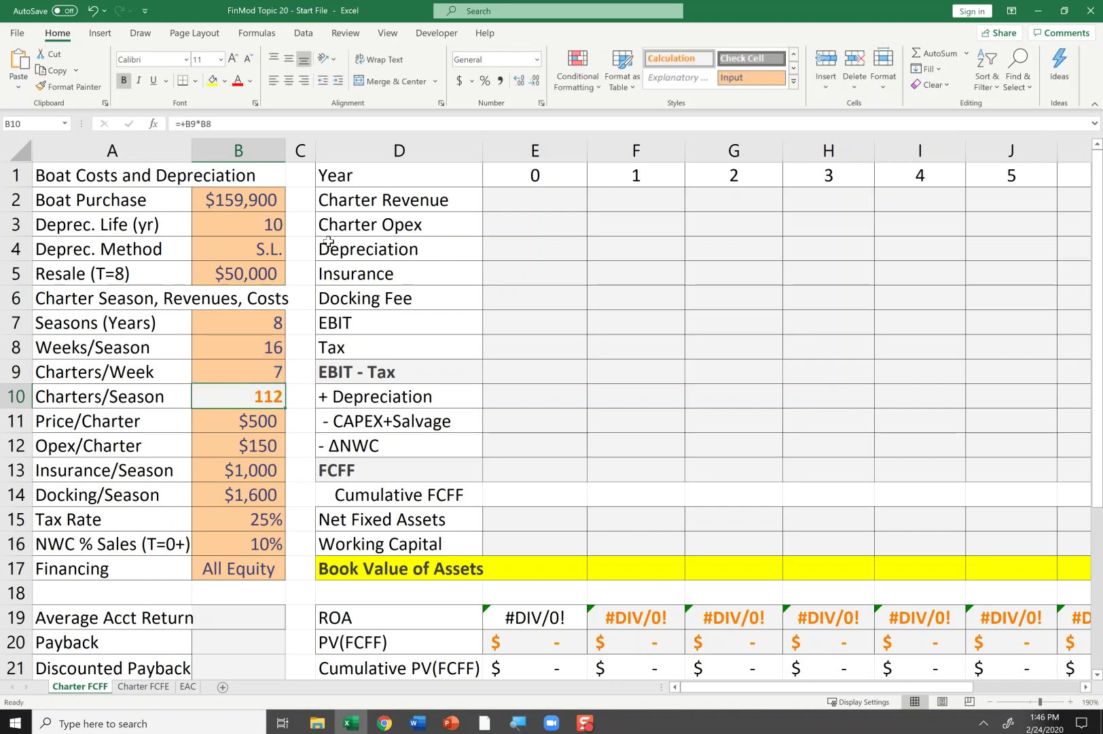
key(Down)
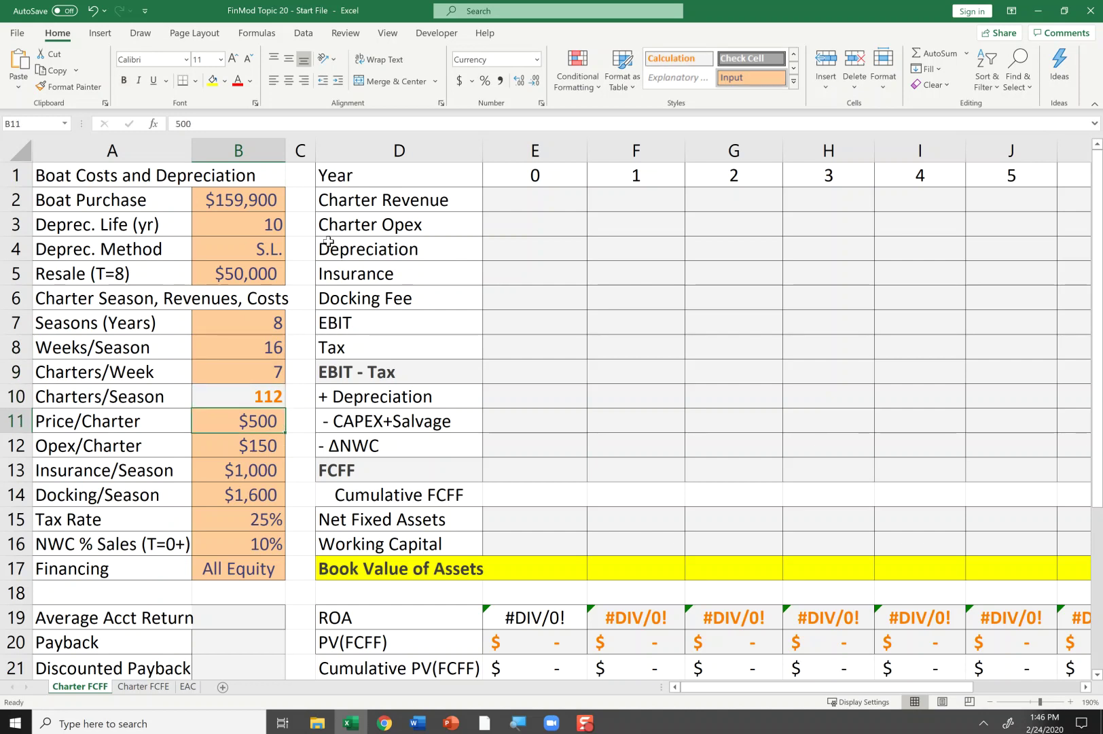
key(Down)
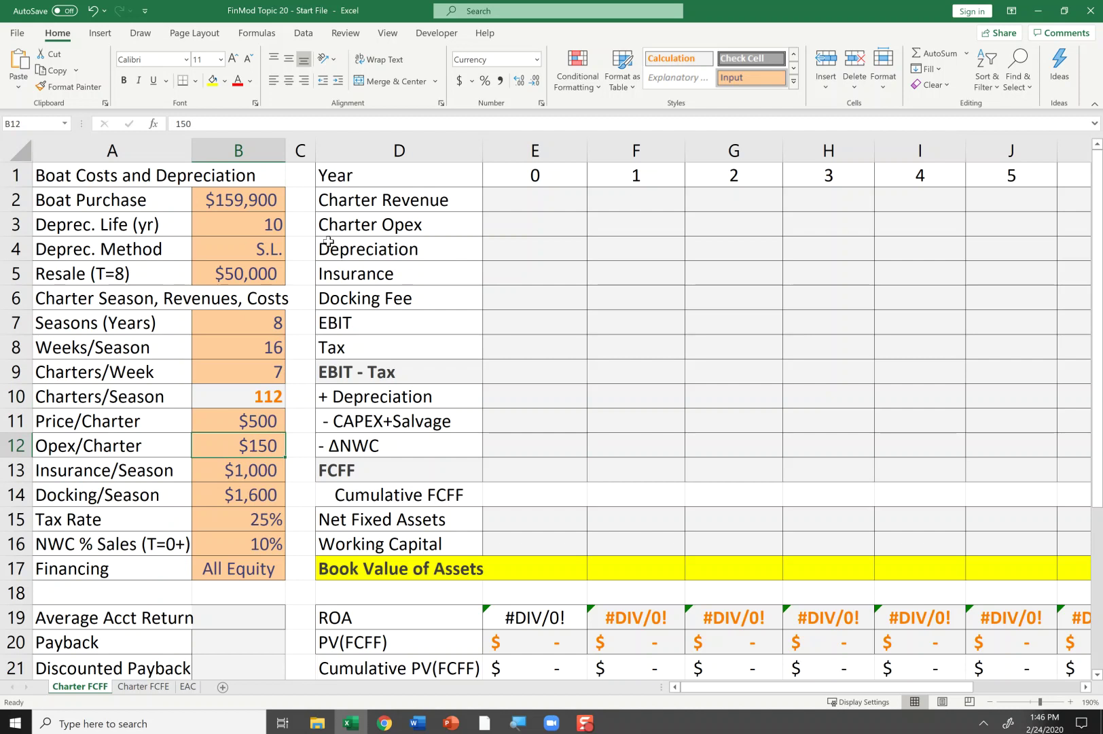
key(Down)
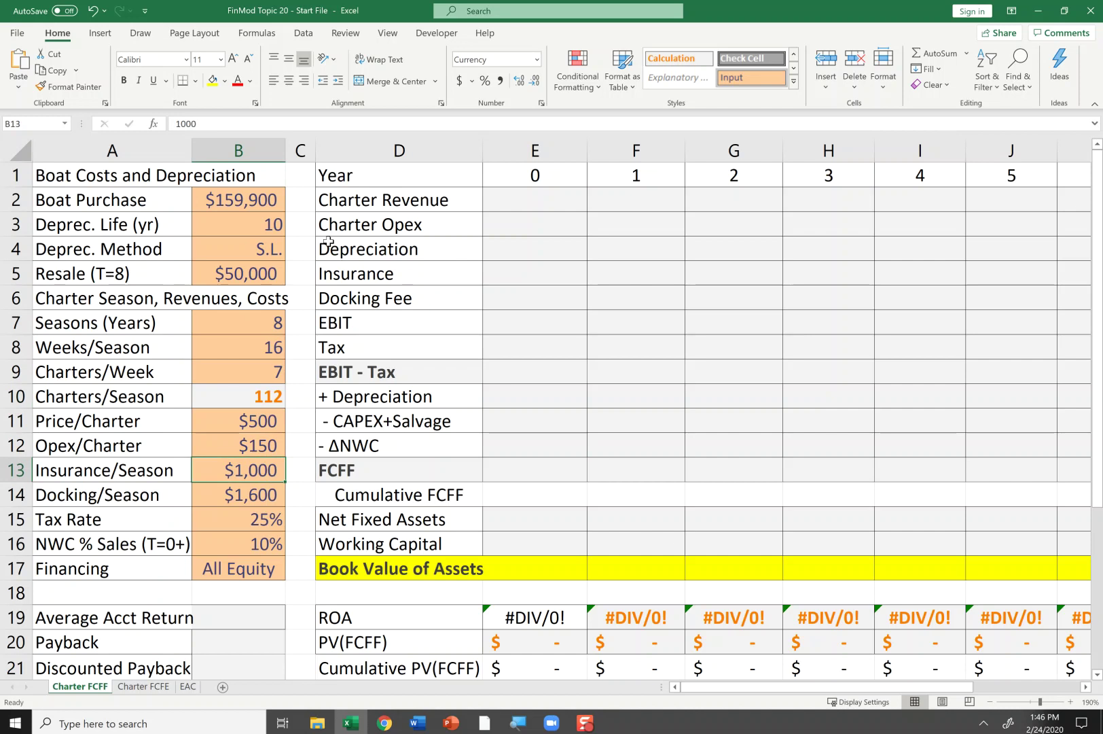
key(Down)
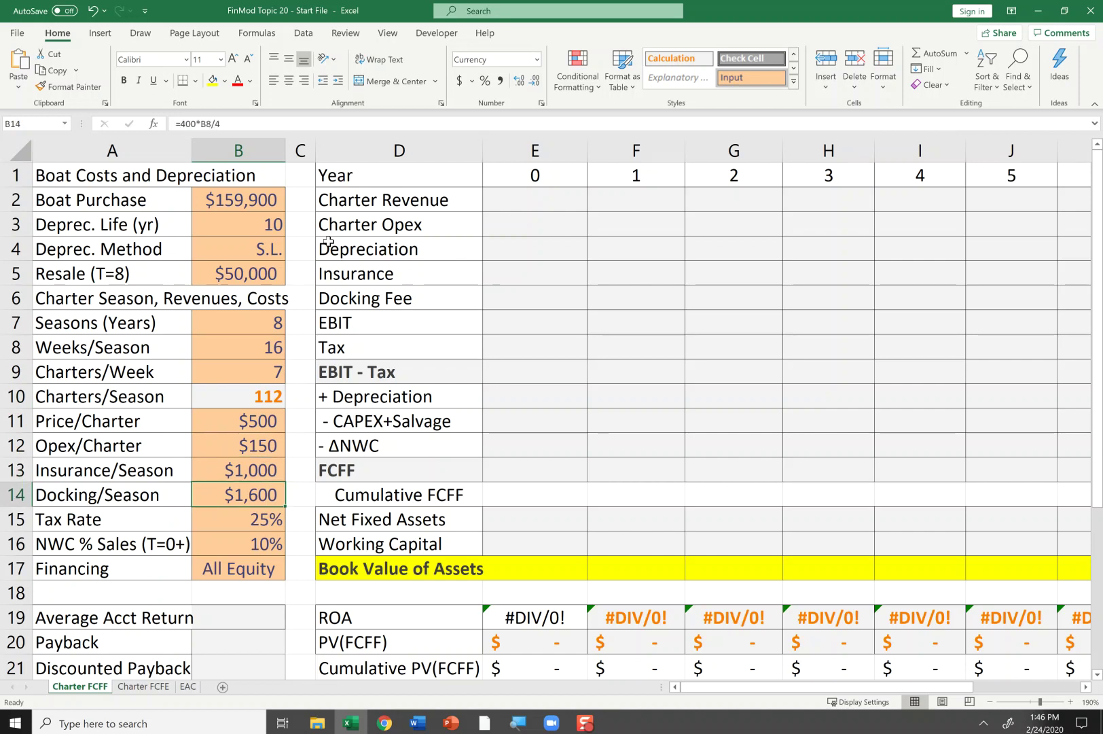
key(Down)
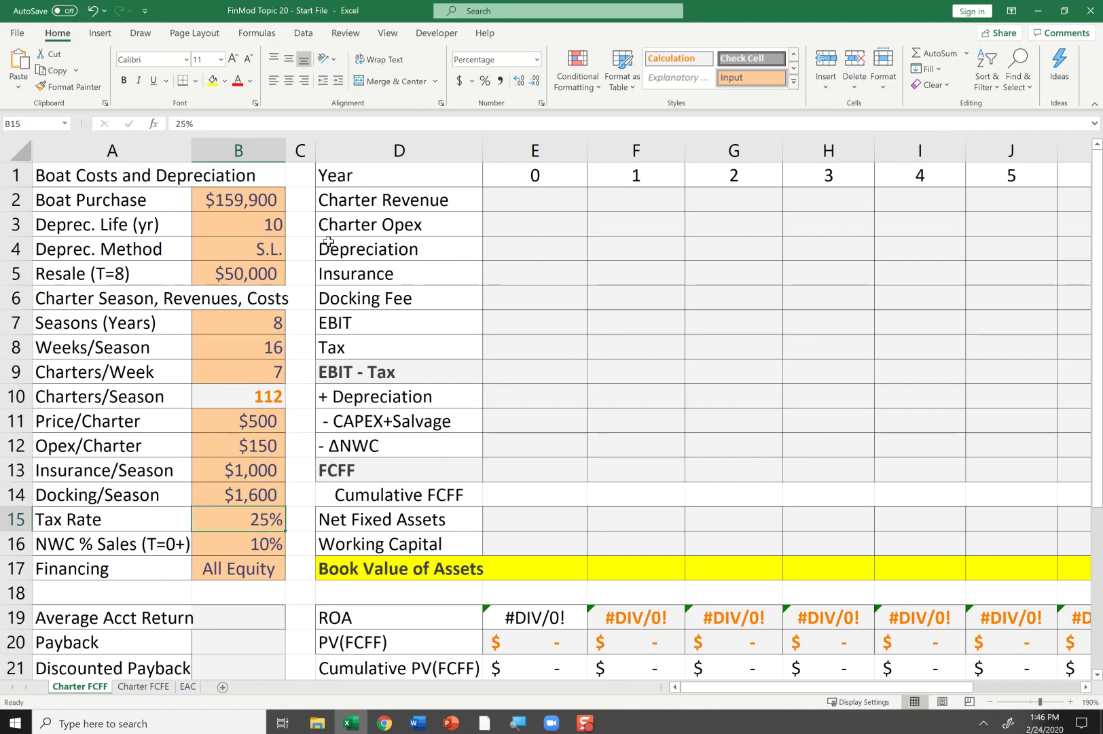
key(Down)
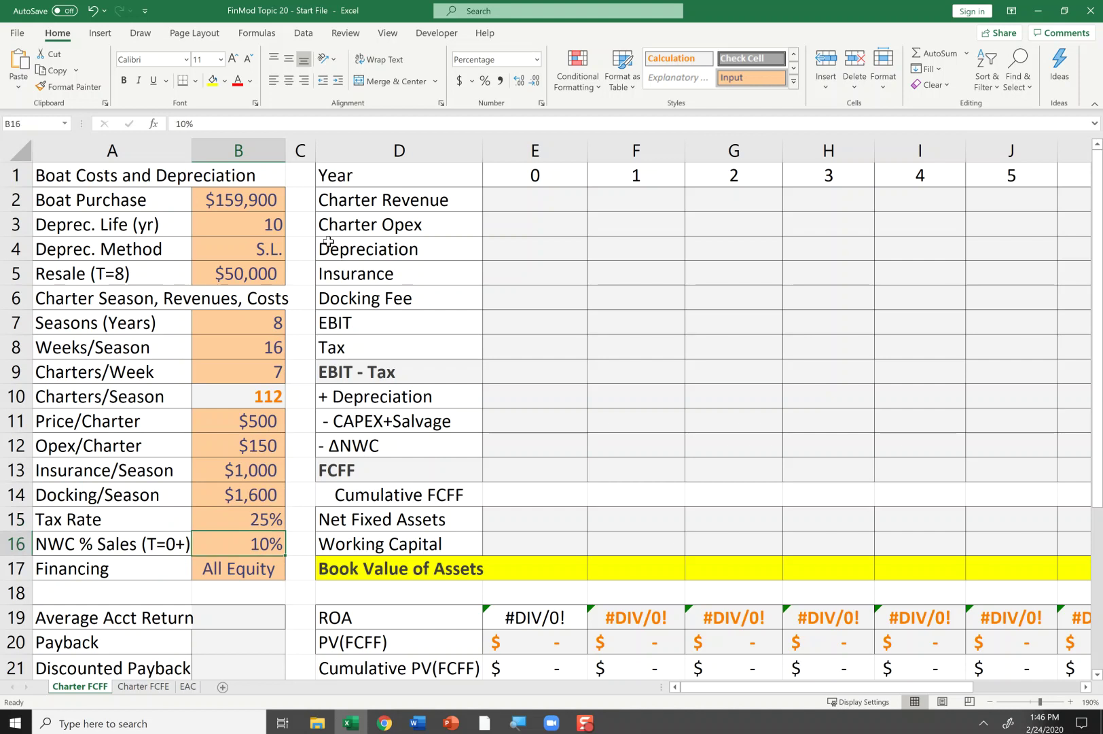
key(Left)
key(F2)
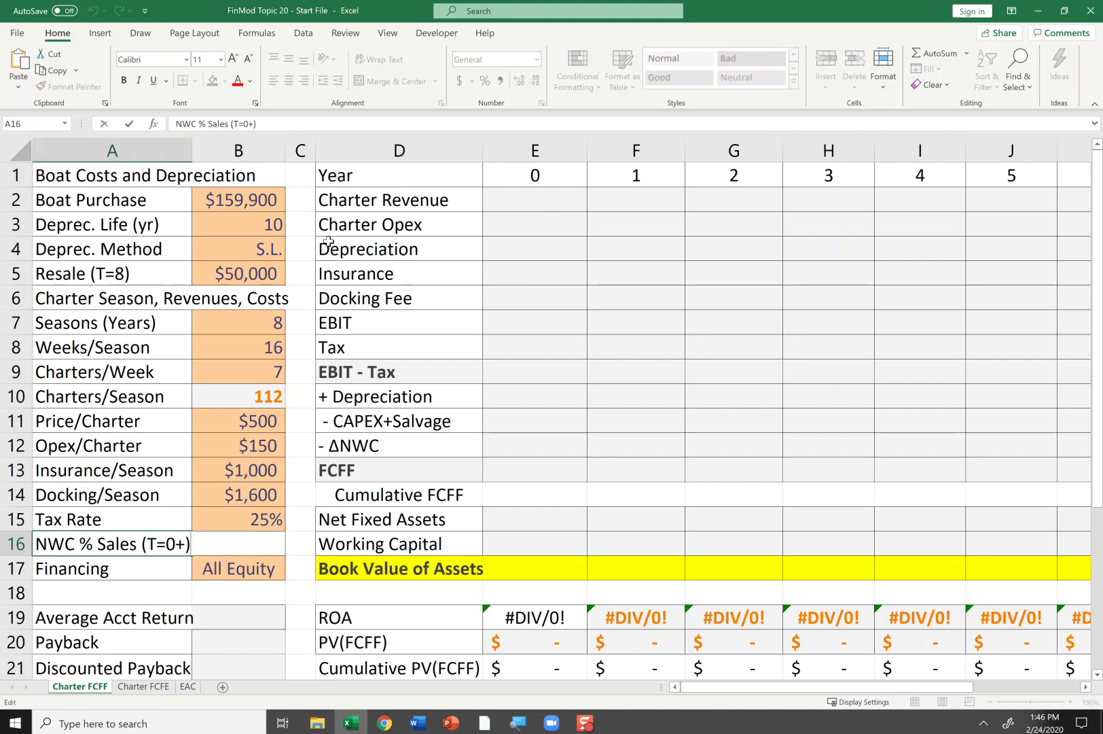
key(Escape)
key(Right)
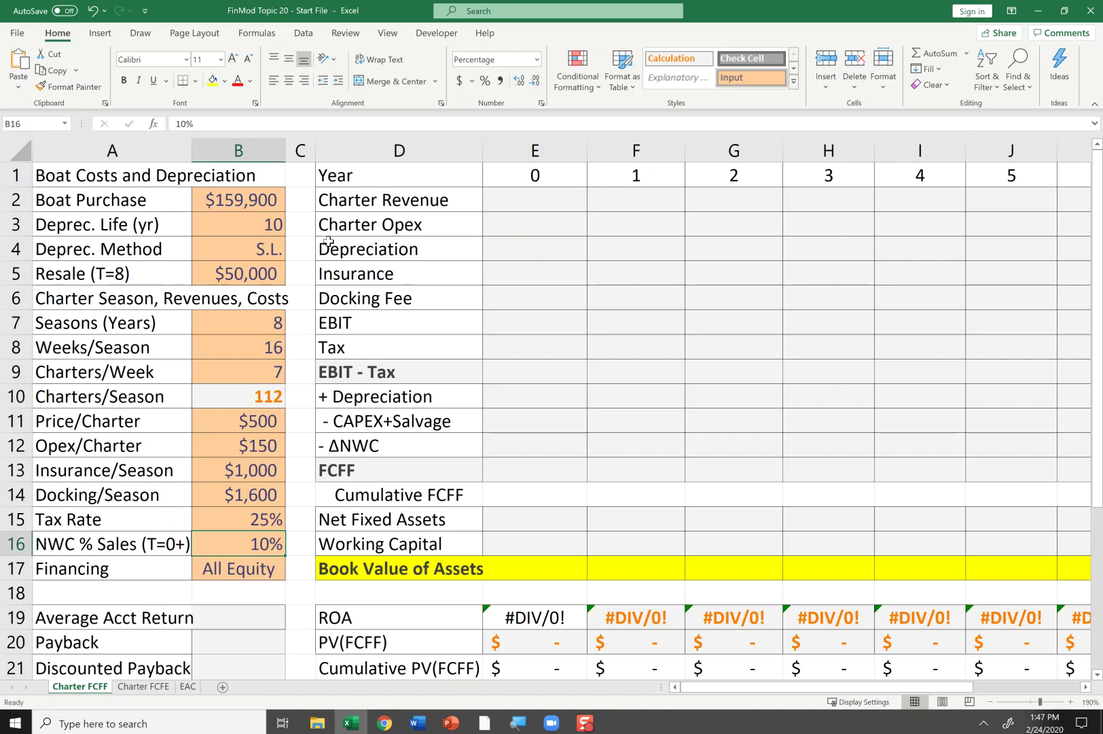
Set year-0 CAPEX+Salvage to =-B2, showing $(159,900).
key(Right)
key(Right)
key(Right)
key(Up)
key(Up)
key(Up)
key(Up)
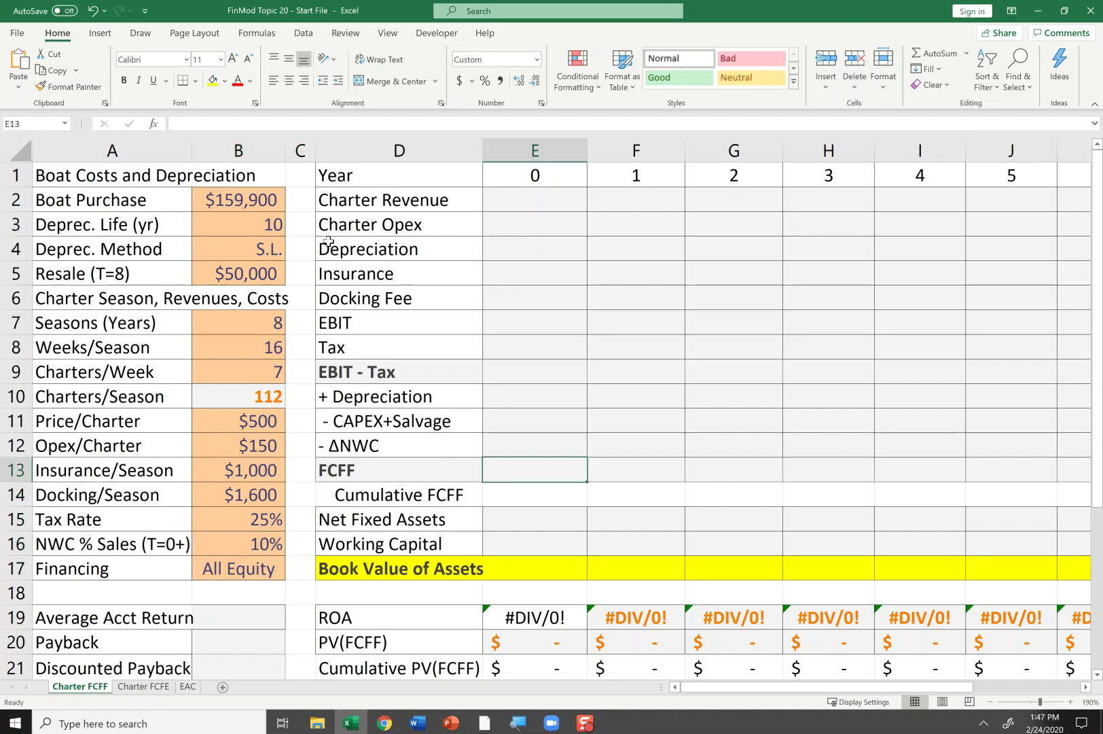
key(ctrl+Up)
key(Right)
key(Down)
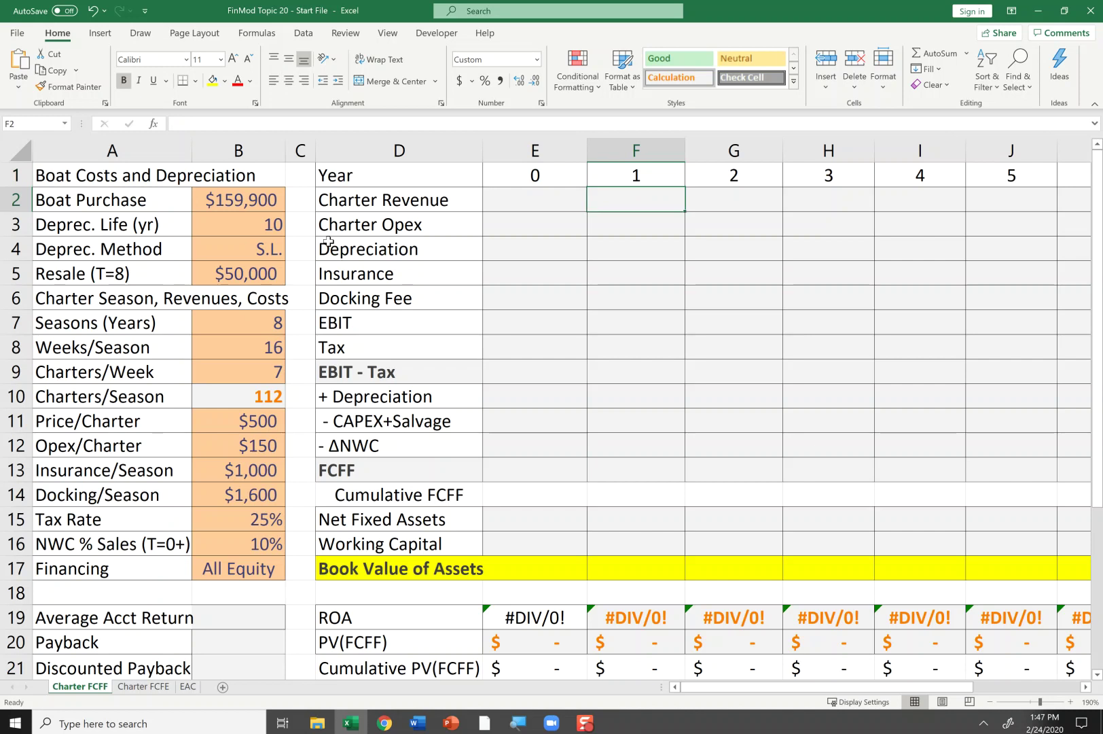
key(Down)
key(Down)
key(Down)
key(Down)
key(Down)
key(Down)
key(Down)
key(Down)
key(Down)
key(Down)
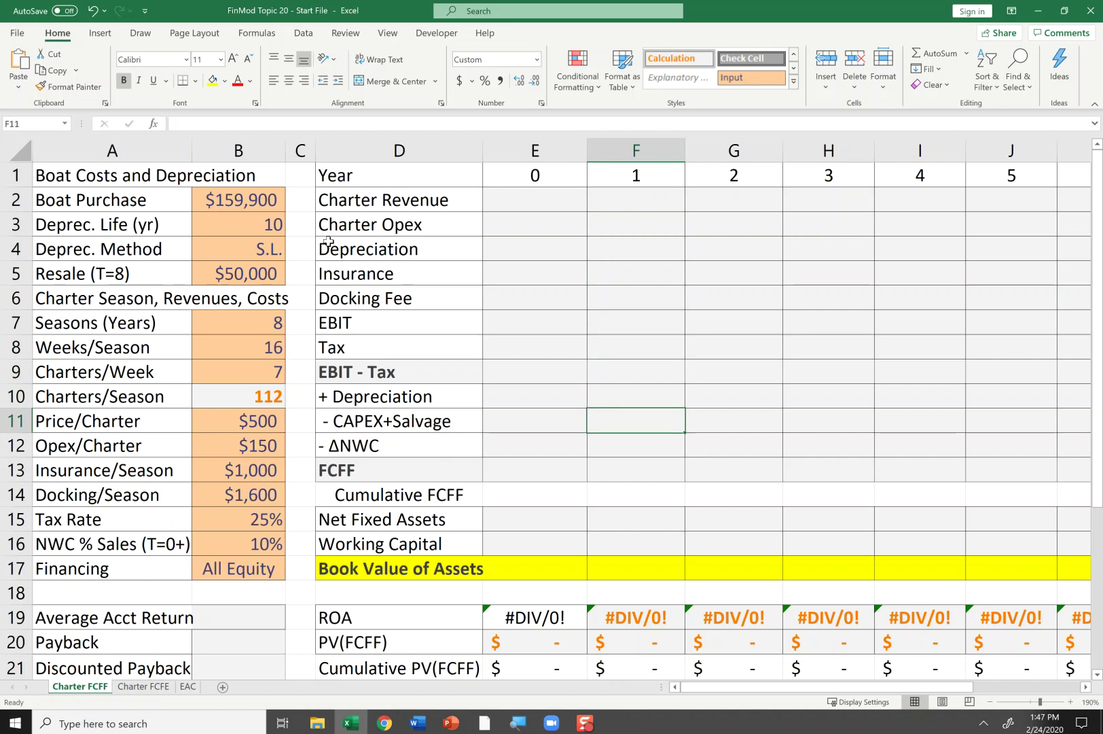
key(Left)
key(Left)
key(Up)
key(Up)
key(Down)
key(Right)
text(-)
click(230, 205)
key(ctrl+Return)
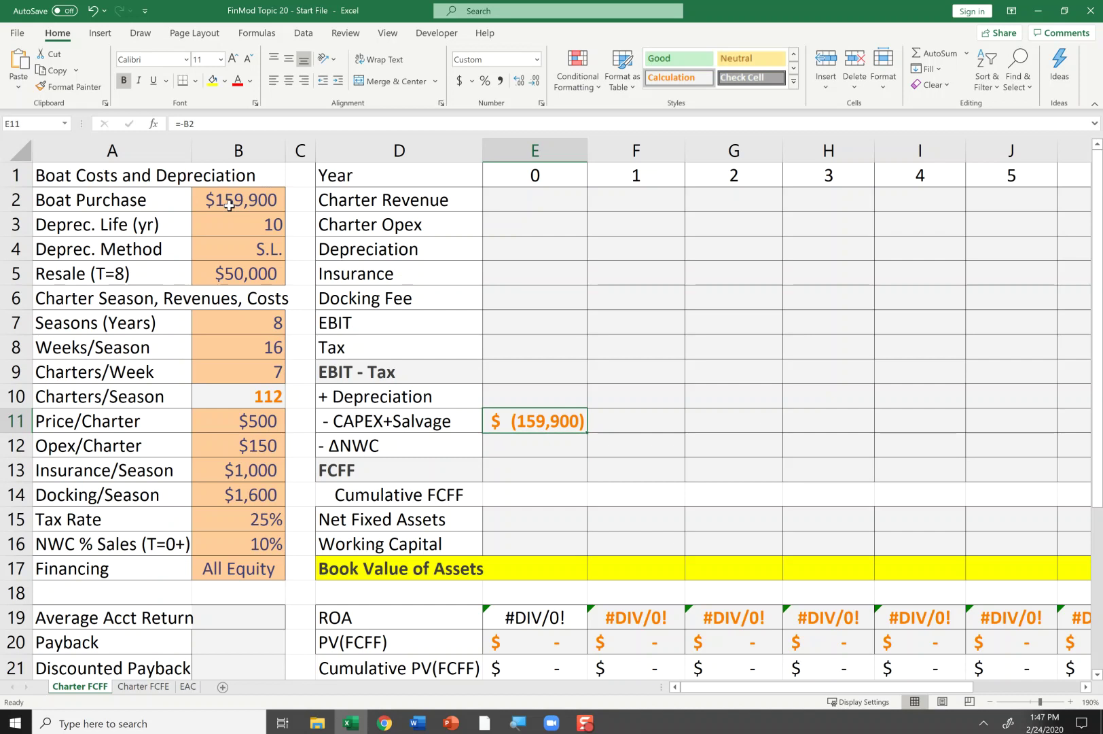
Set year-1 Charter Revenue to =$B$10*$B$11, giving $56,000.
key(Right)
key(Up)
key(Up)
key(Up)
key(Up)
key(Up)
key(Up)
key(Up)
key(Up)
key(Up)
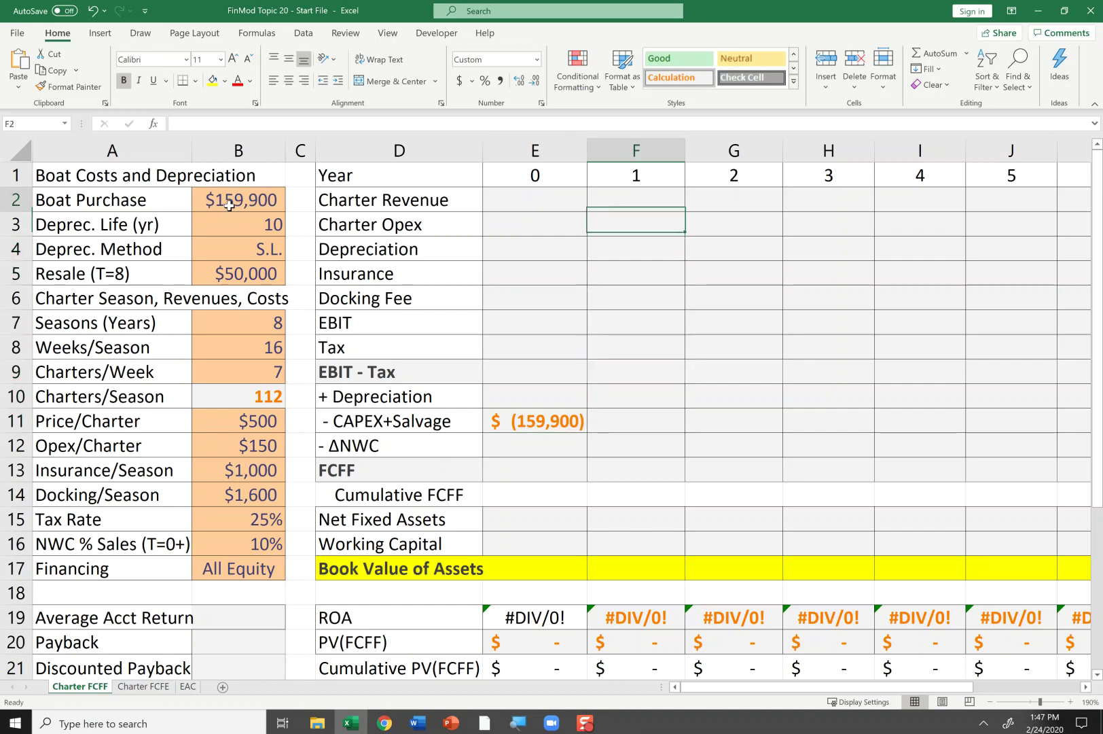
text(=)
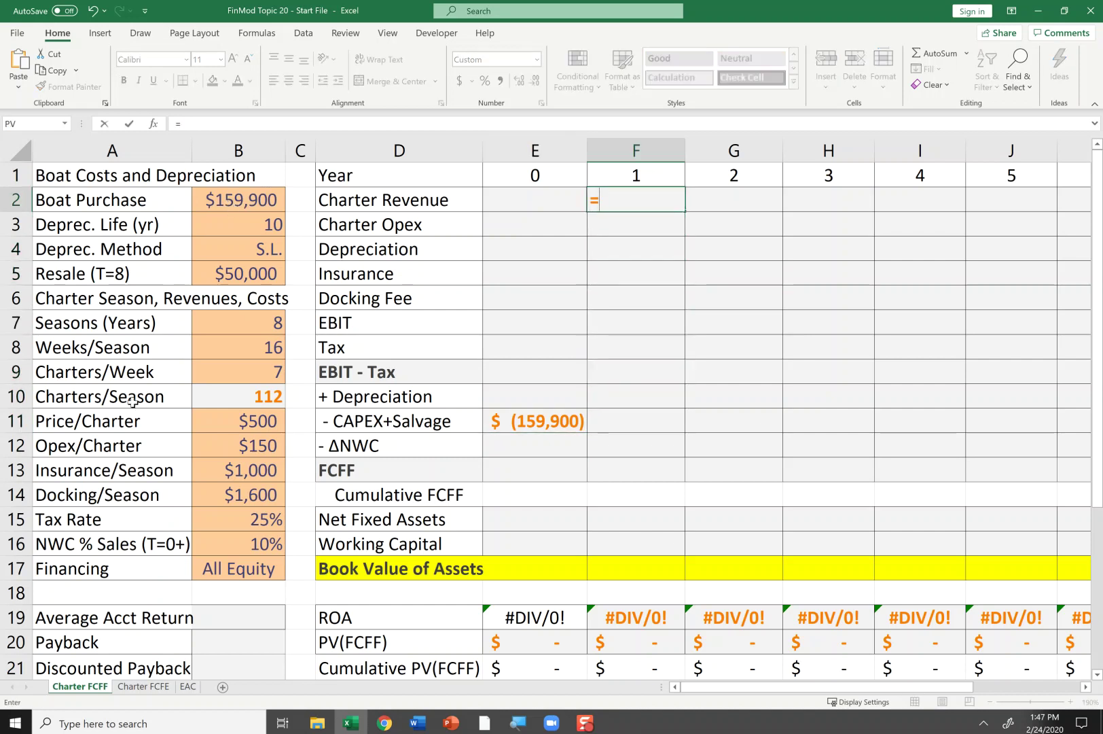
click(221, 390)
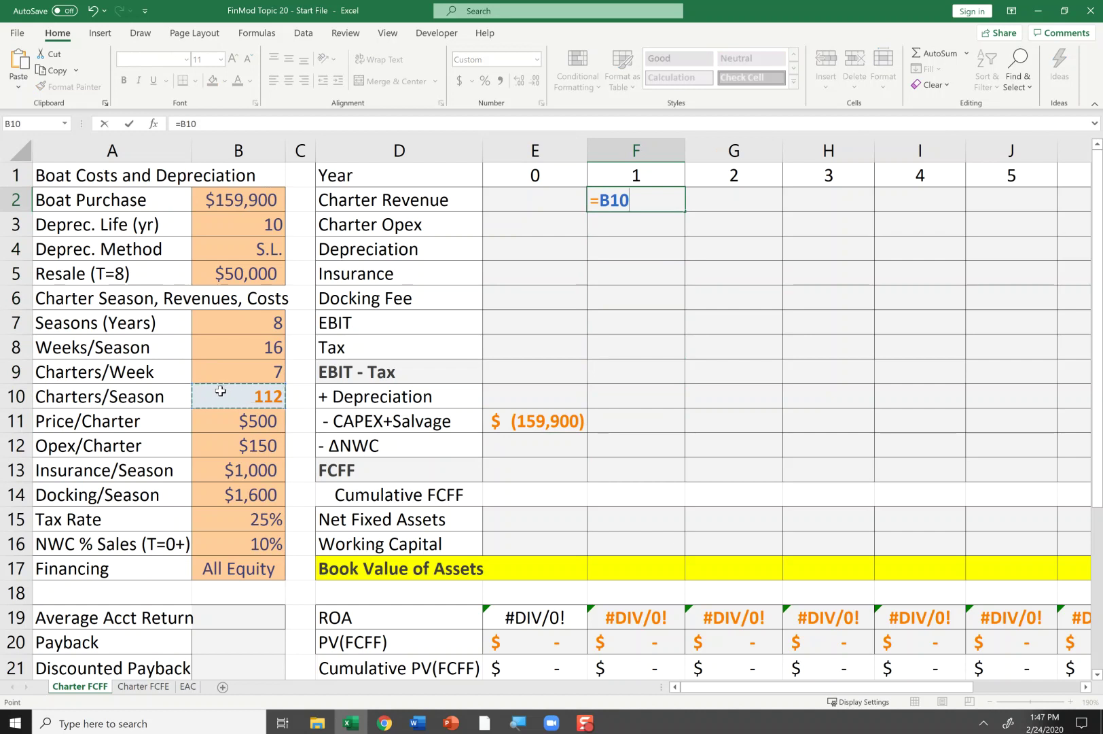
key(F4)
text(*)
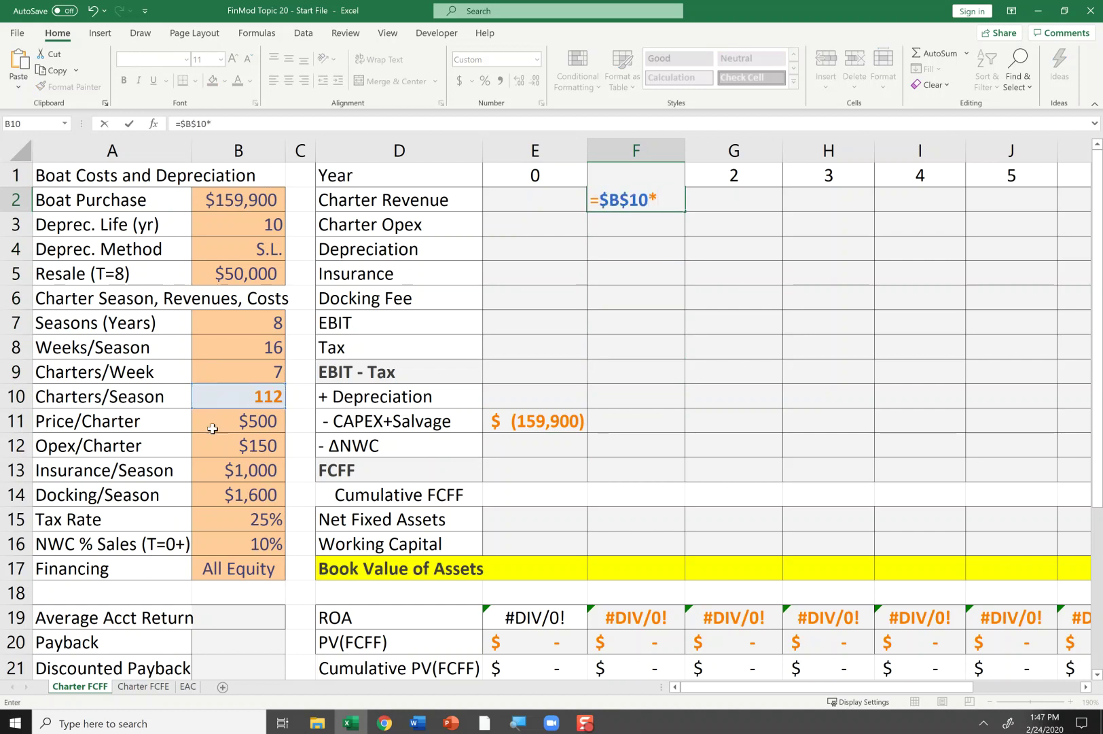
click(233, 418)
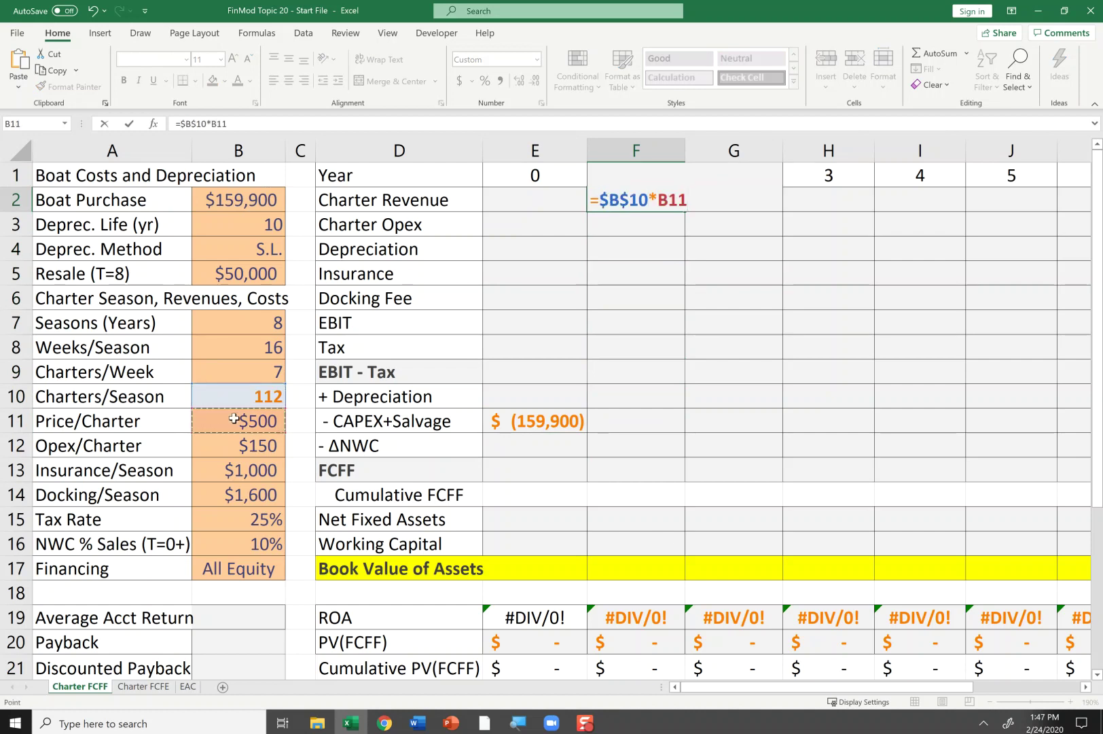
key(F4)
key(ctrl+Return)
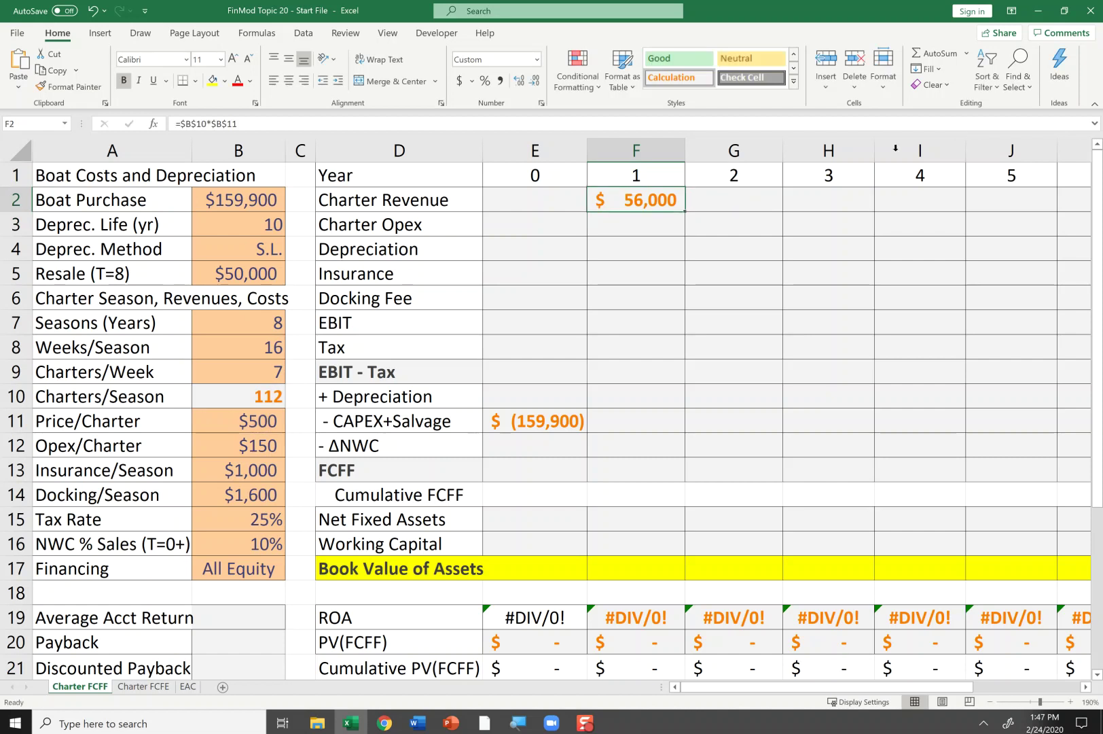
Set year-1 Charter Opex to =$B$10*$B$12, giving $16,800.
key(alt+Tab)
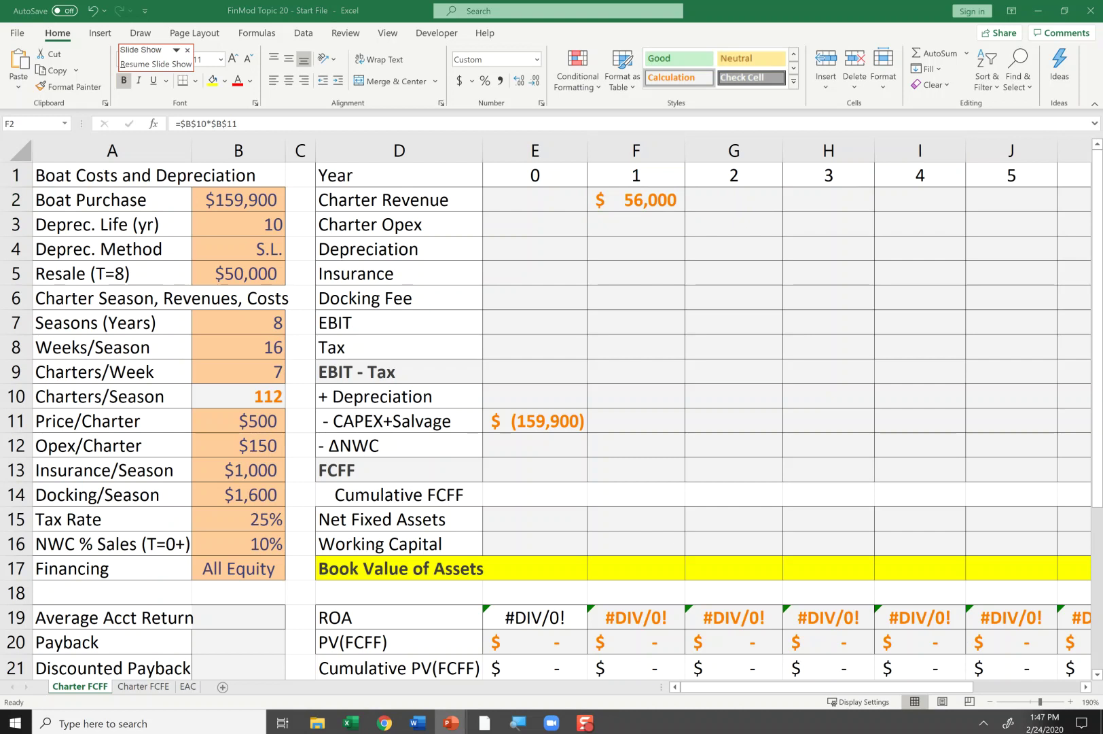
key(alt+Tab)
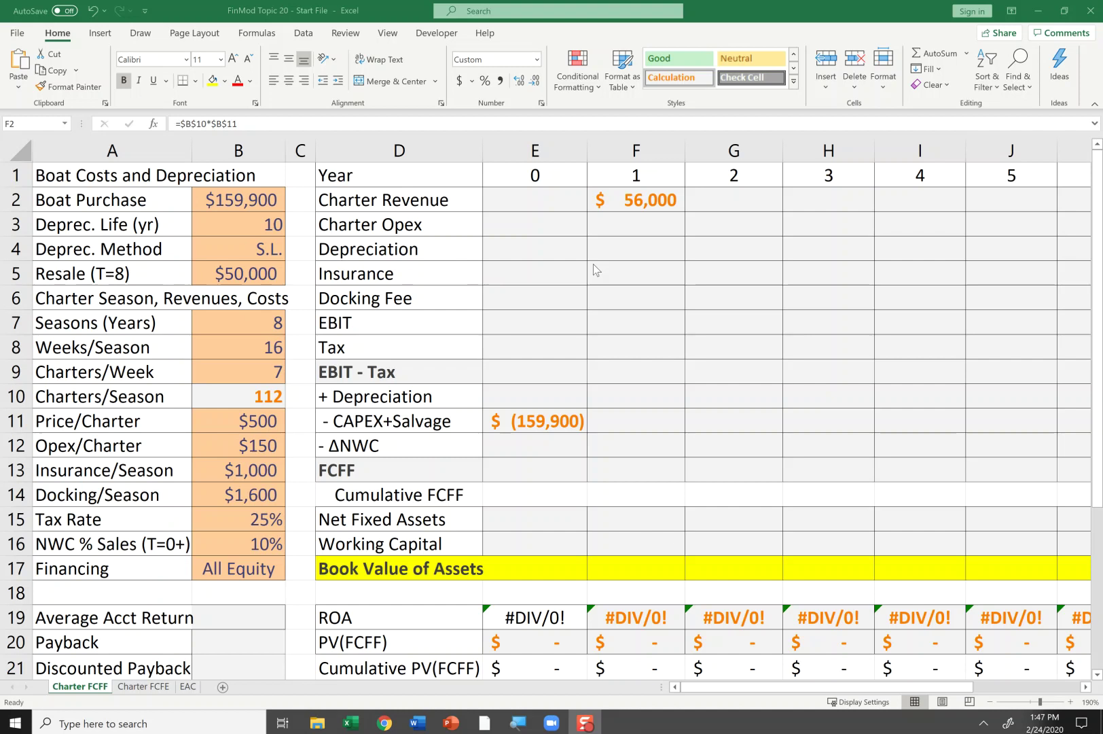
click(610, 233)
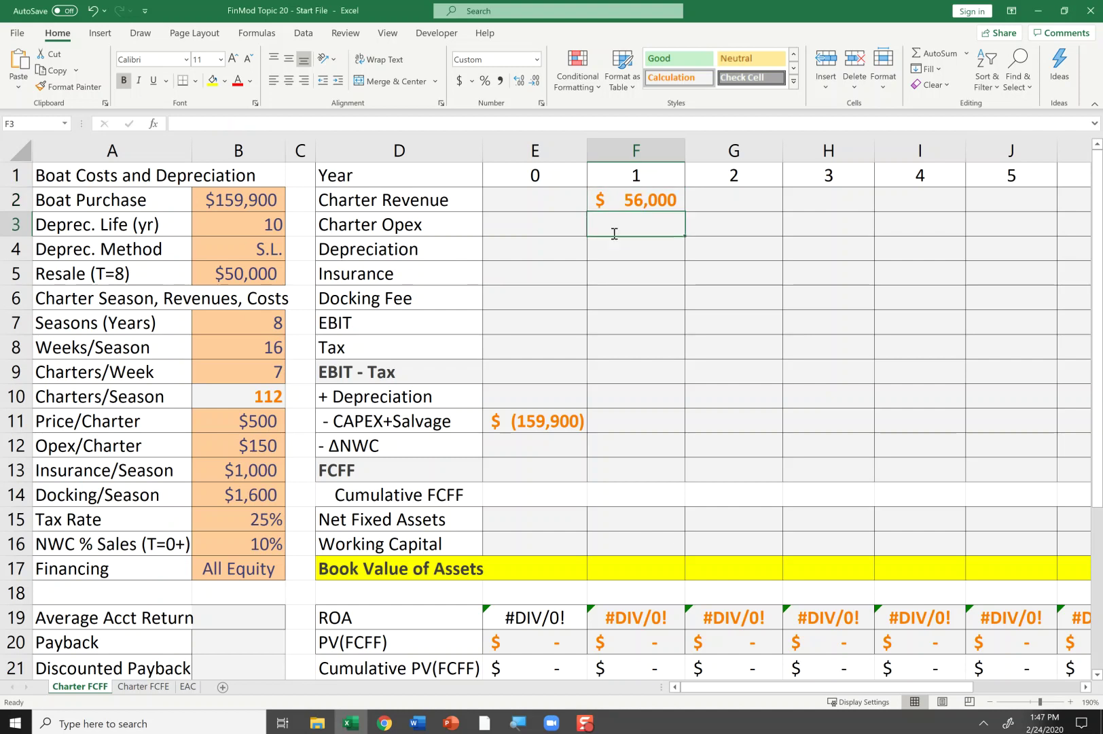
text(=)
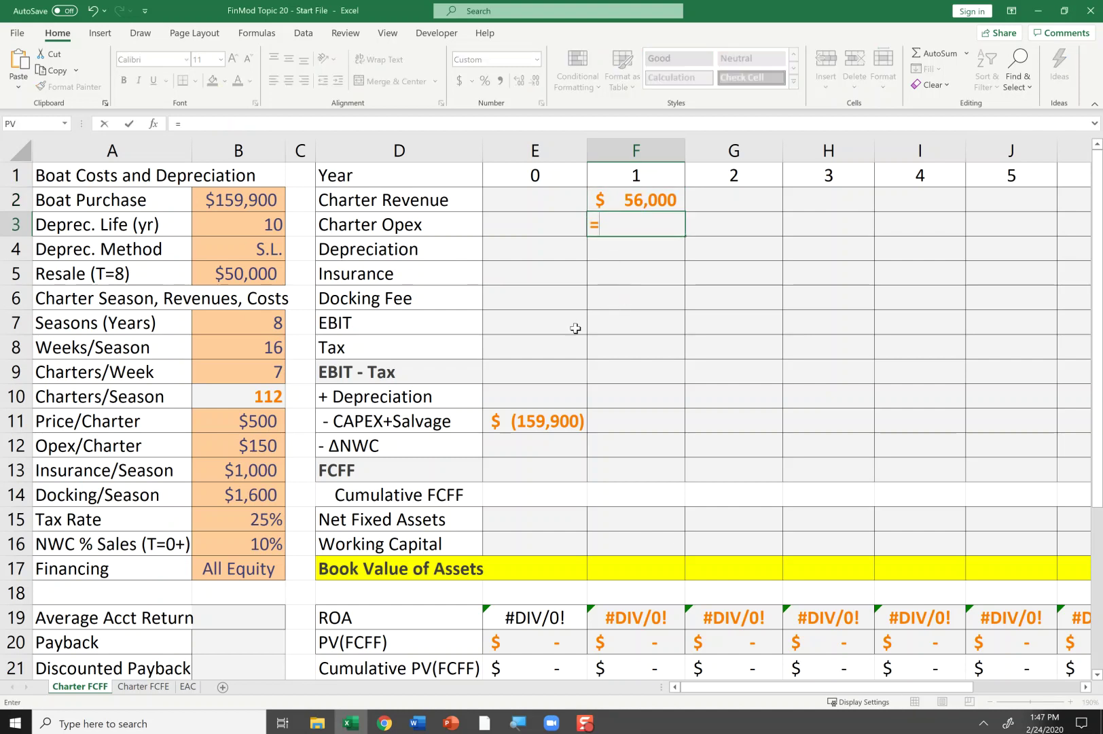
click(256, 402)
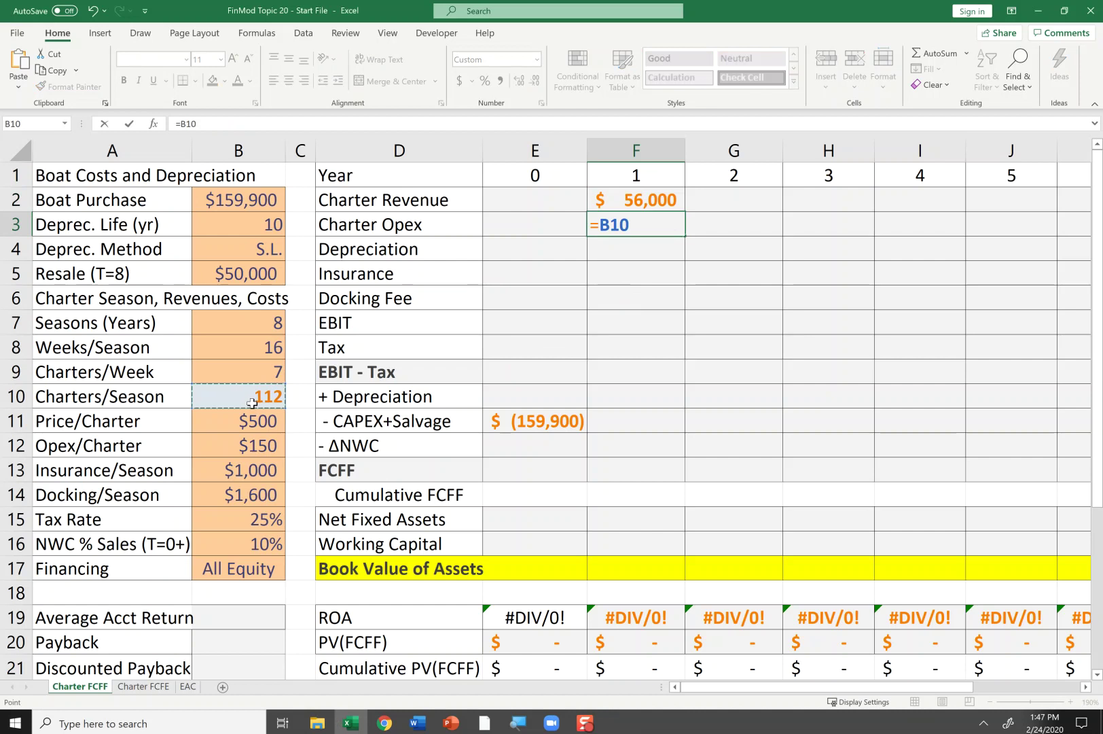
key(F4)
text(*)
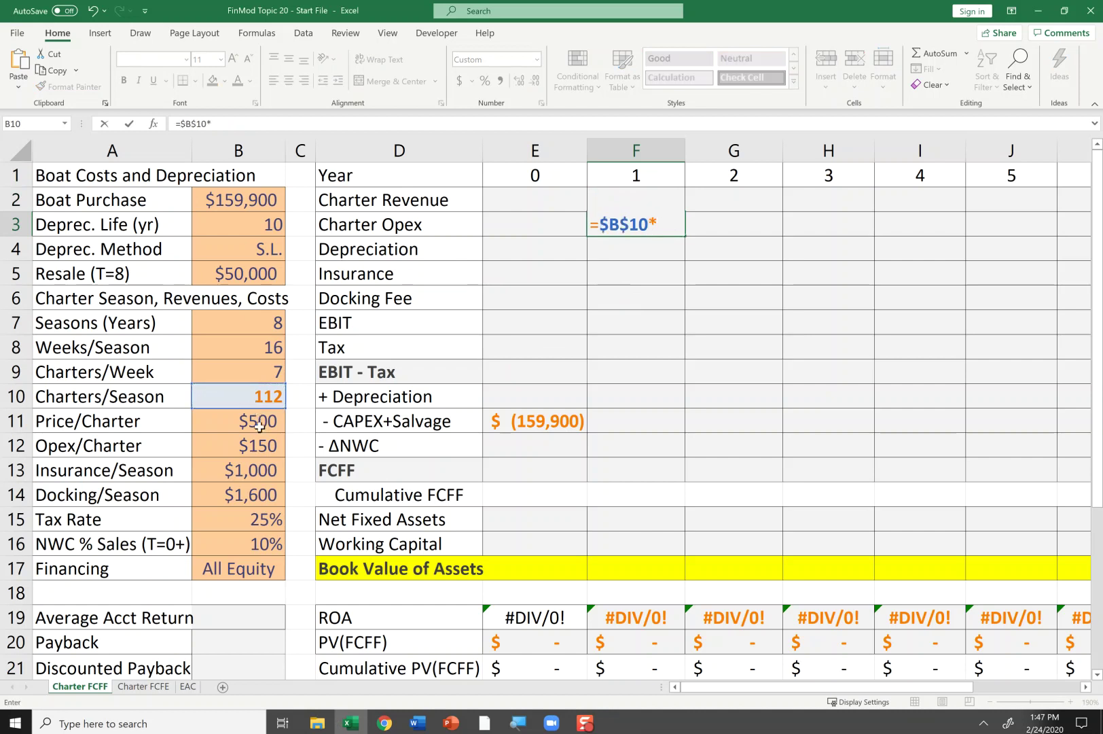
click(256, 445)
key(F4)
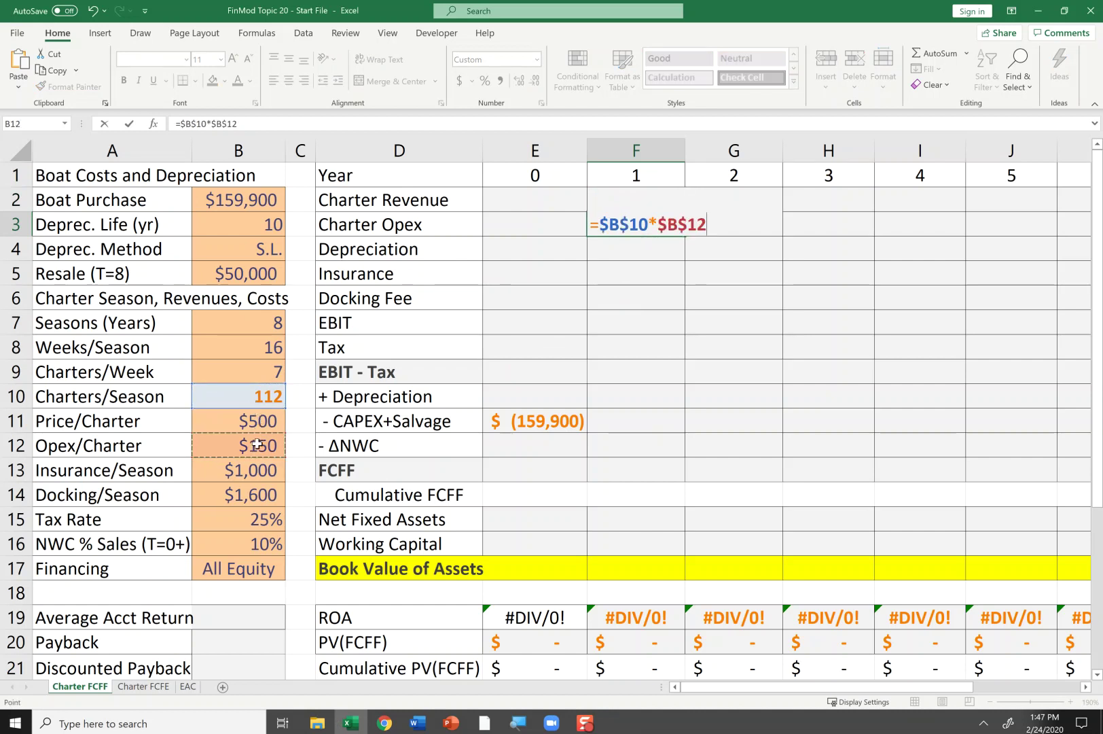
key(Return)
Fill the year-1 revenue and opex formulas across to year 8.
key(Down)
key(Up)
key(shift+Down)
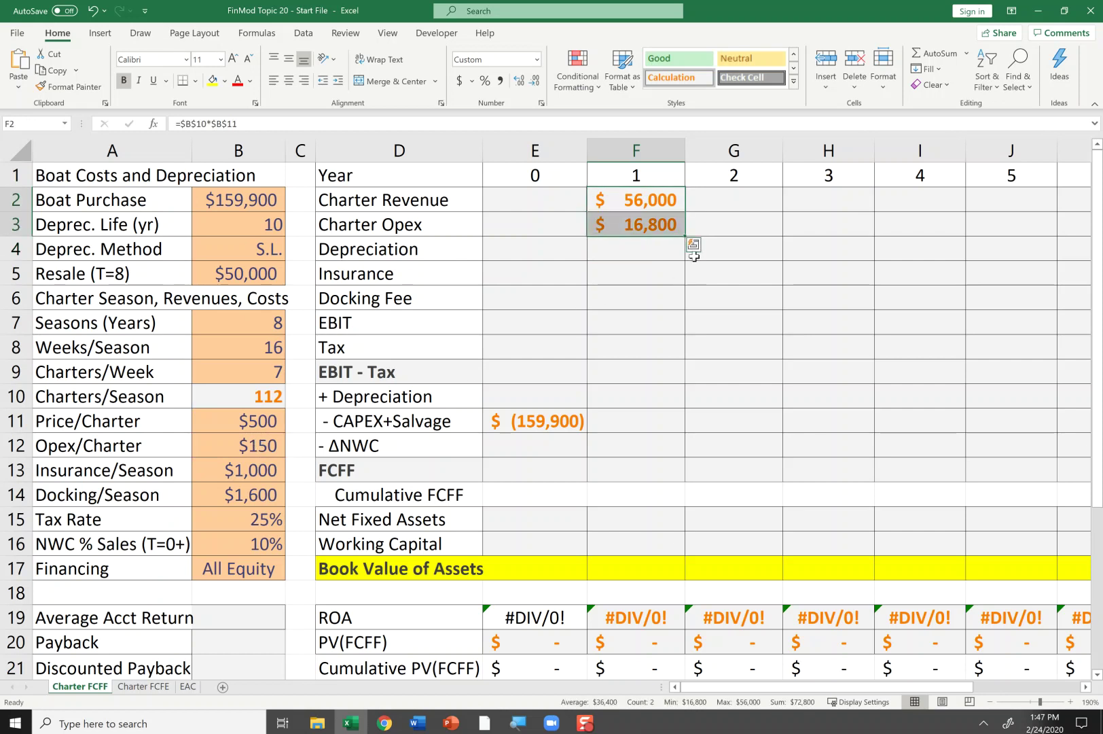
drag(686, 236, 883, 246)
key(ctrl+Home)
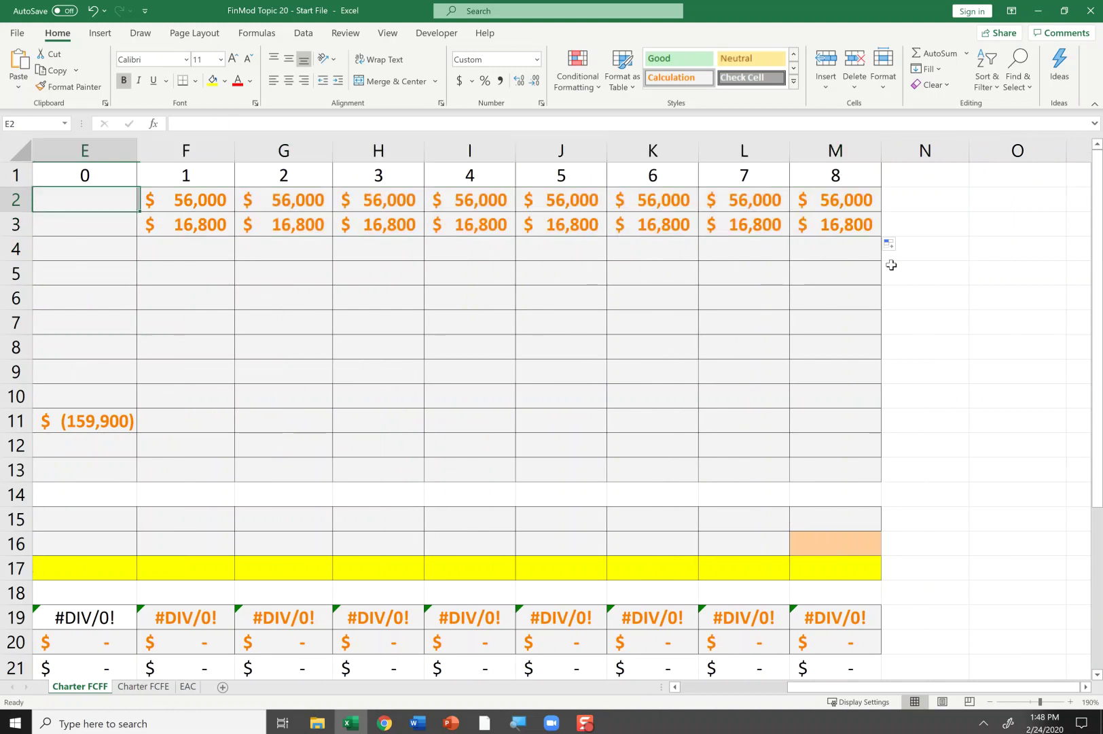
key(Right)
key(Right)
key(Right)
key(Right)
key(Down)
key(Down)
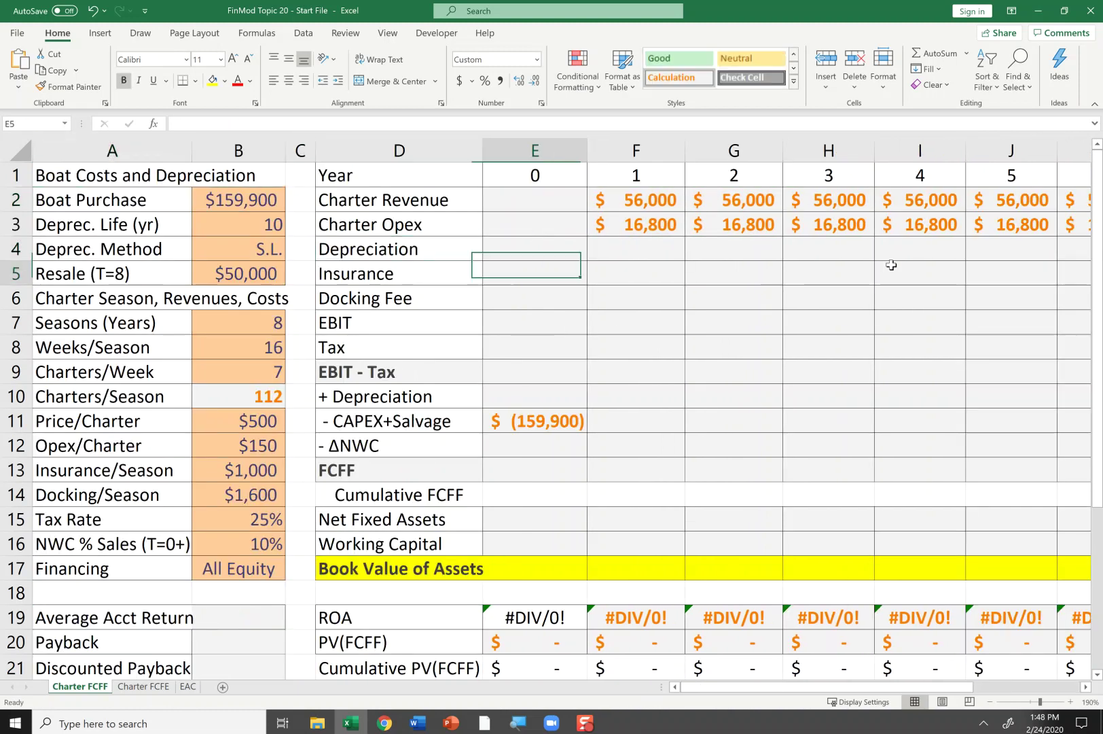
key(Right)
Set year-1 Depreciation to =$B$2/$B$3, giving $15,990 straight-line.
text(=)
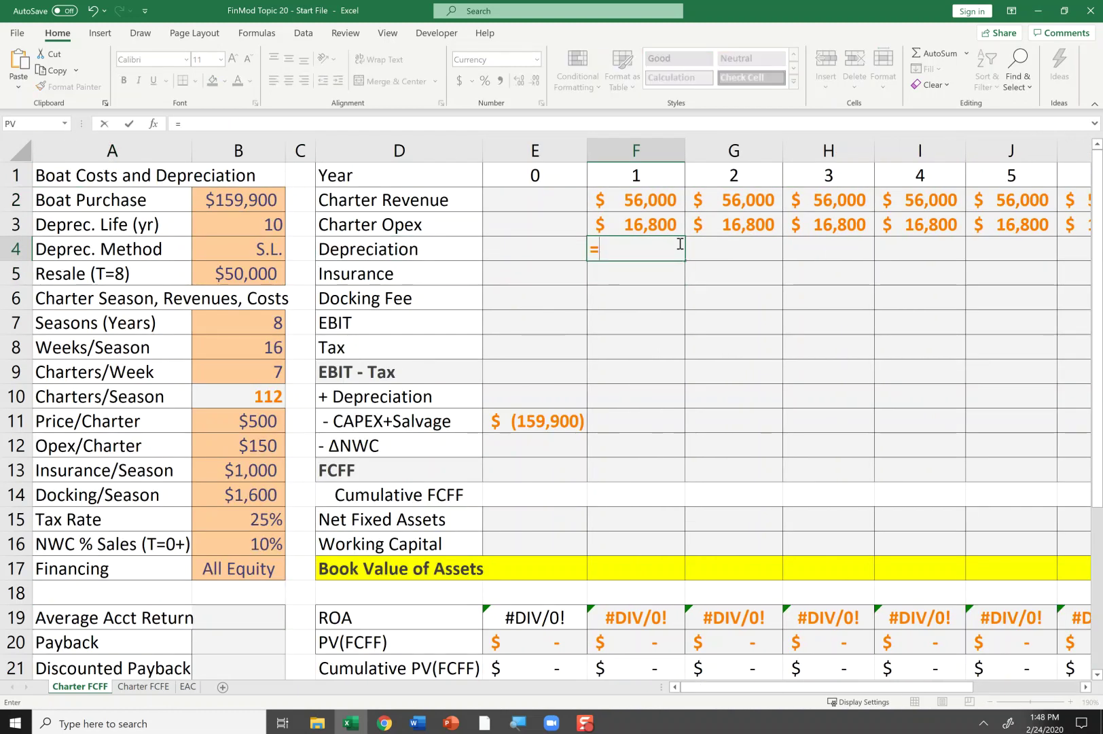
click(267, 206)
key(F4)
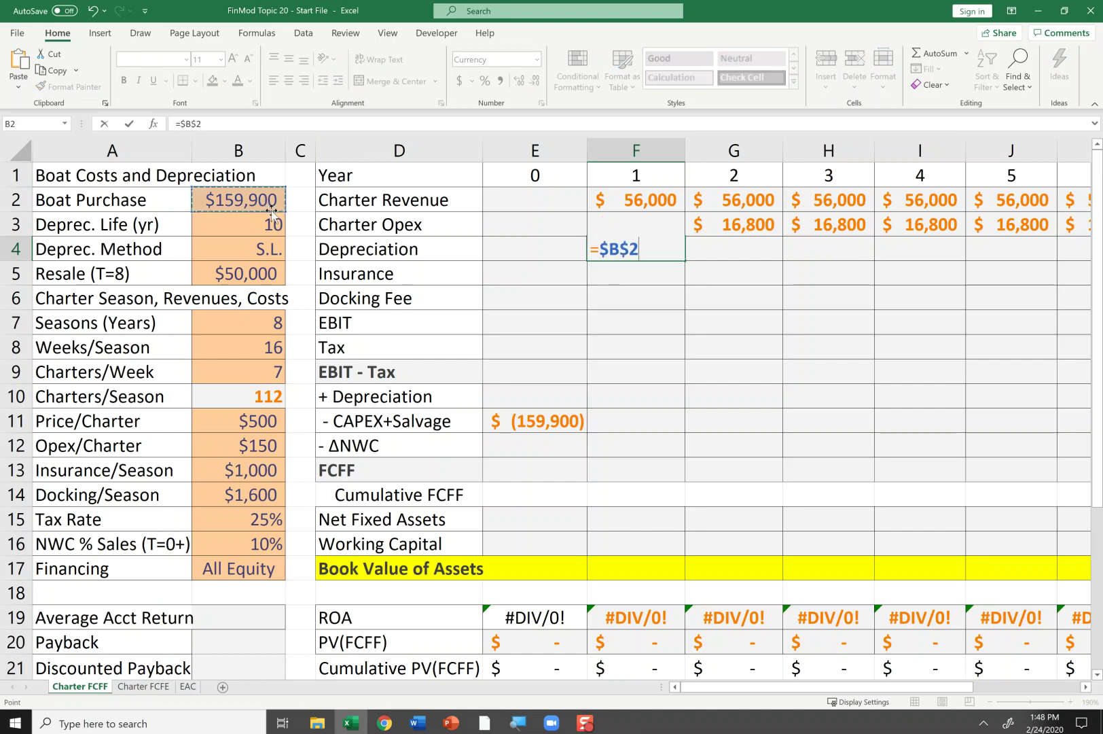
text(/)
click(274, 224)
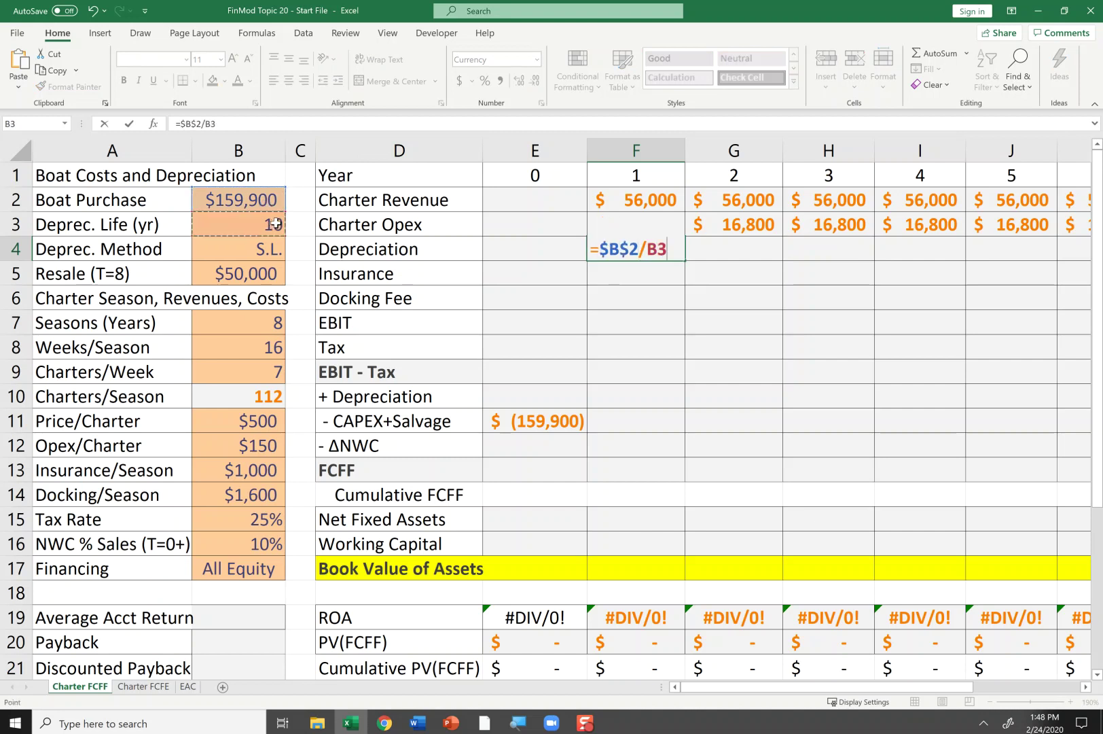
key(F4)
key(ctrl+Return)
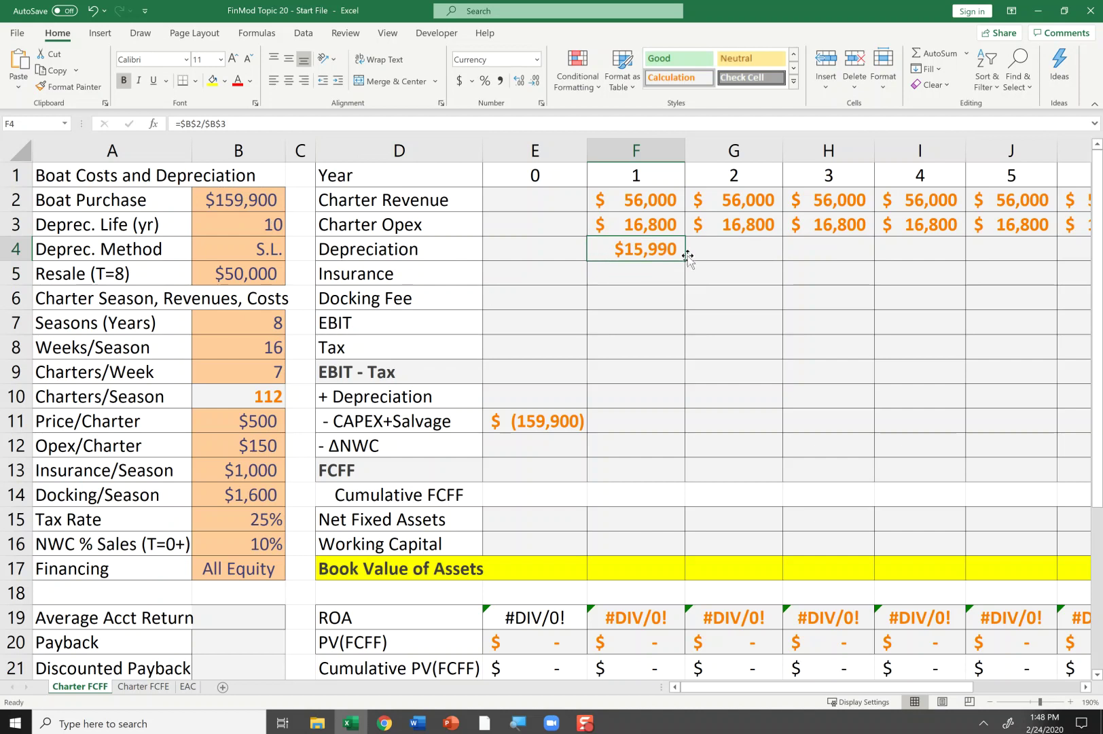
key(F2)
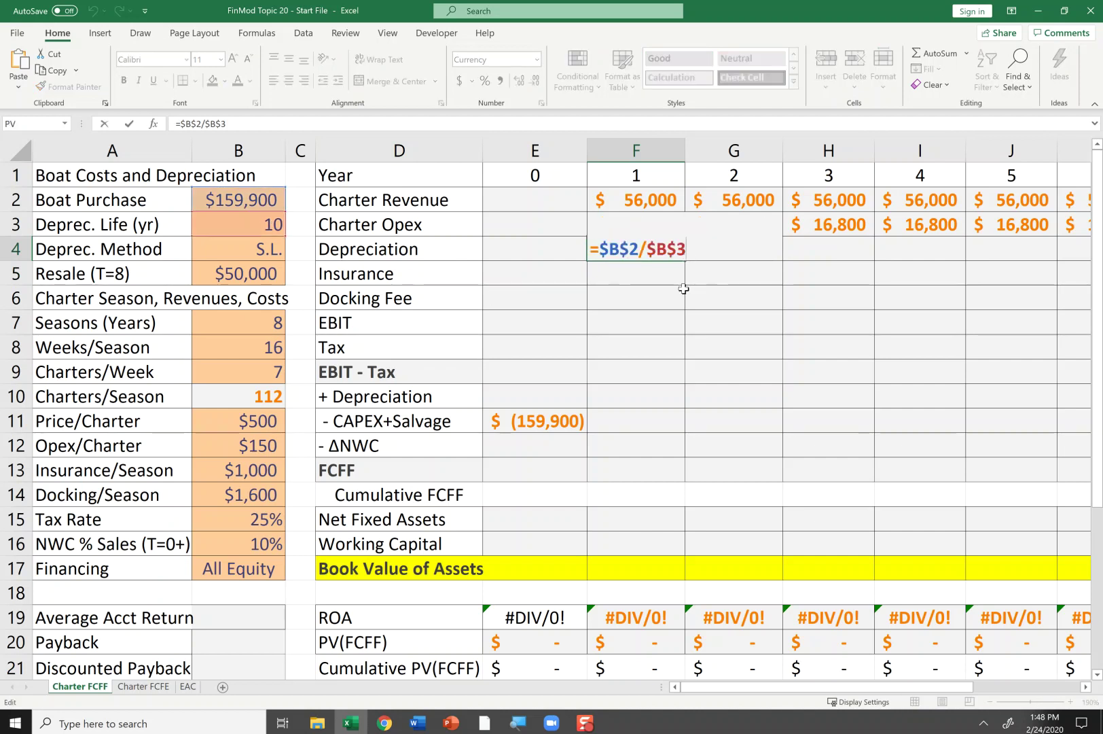
key(Escape)
Link year-1 Insurance to =$B$13 ($1,000) and Docking Fee to =$B$14 ($1,600).
click(656, 275)
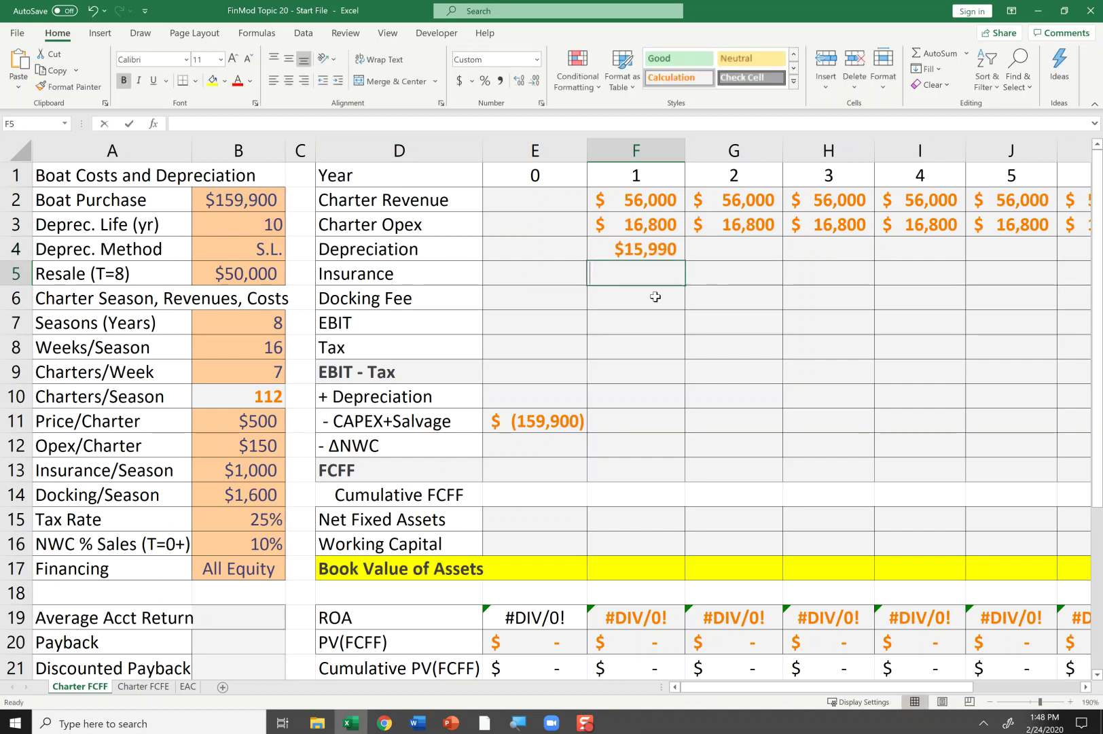
text(=)
click(239, 470)
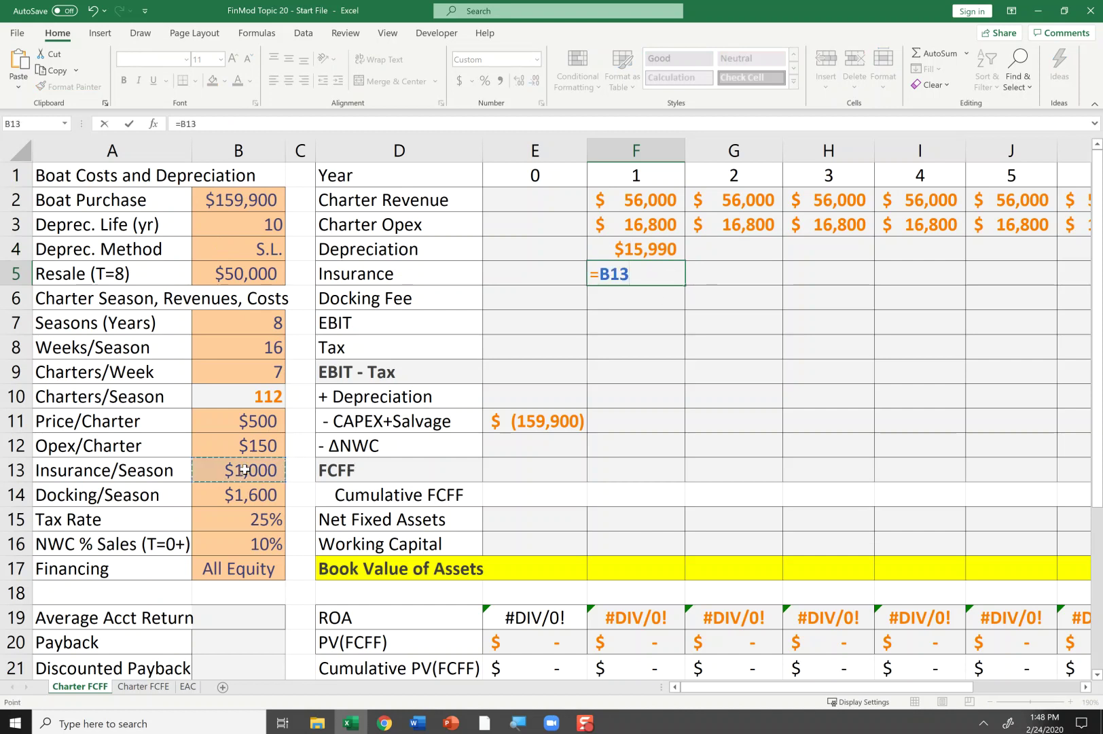
key(F4)
key(Return)
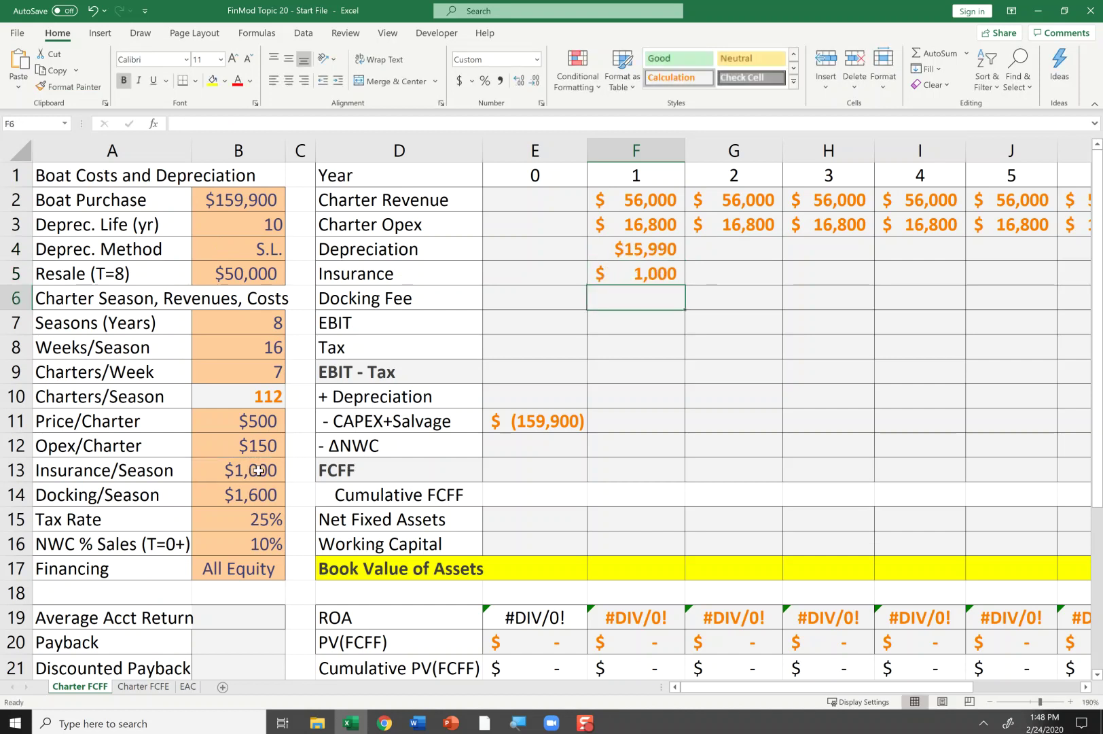
text(=)
click(226, 496)
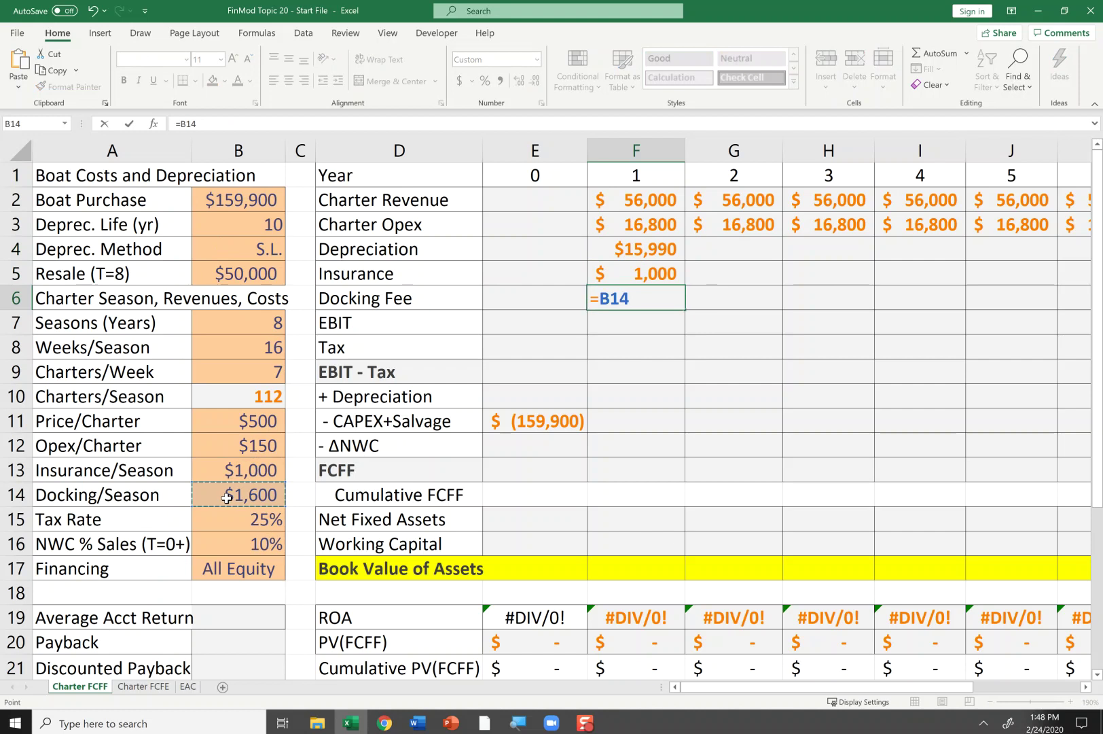
key(F4)
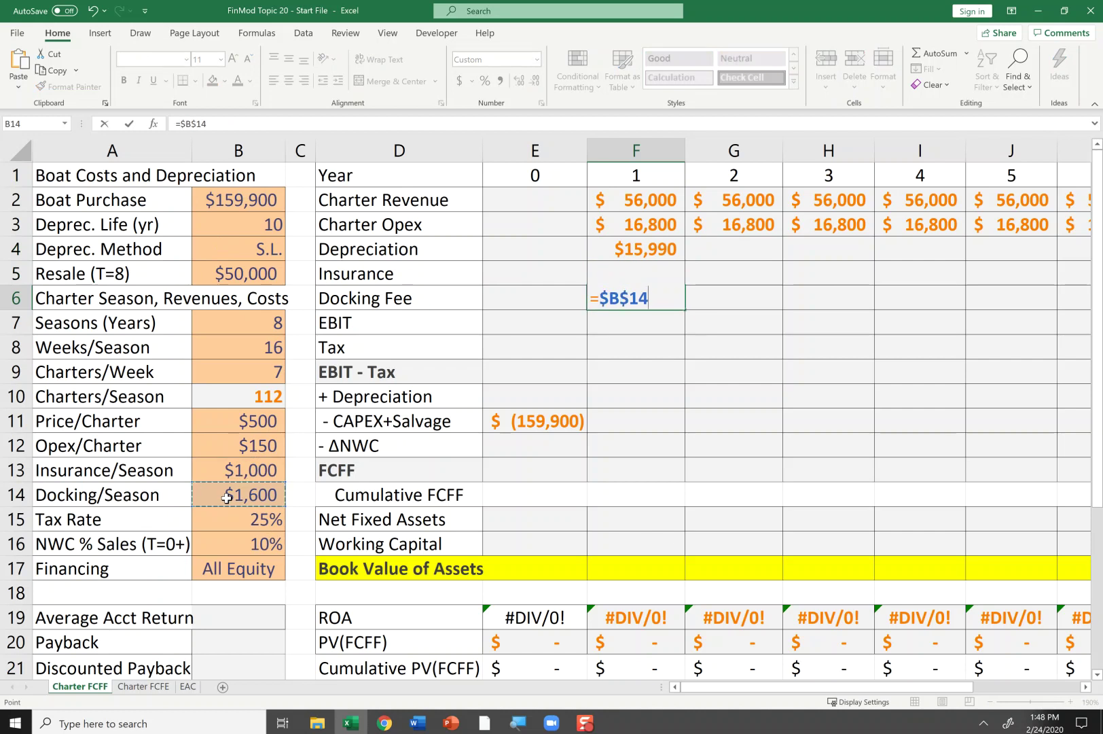
key(Return)
text(=)
key(Up)
key(Up)
key(Up)
key(Up)
key(Up)
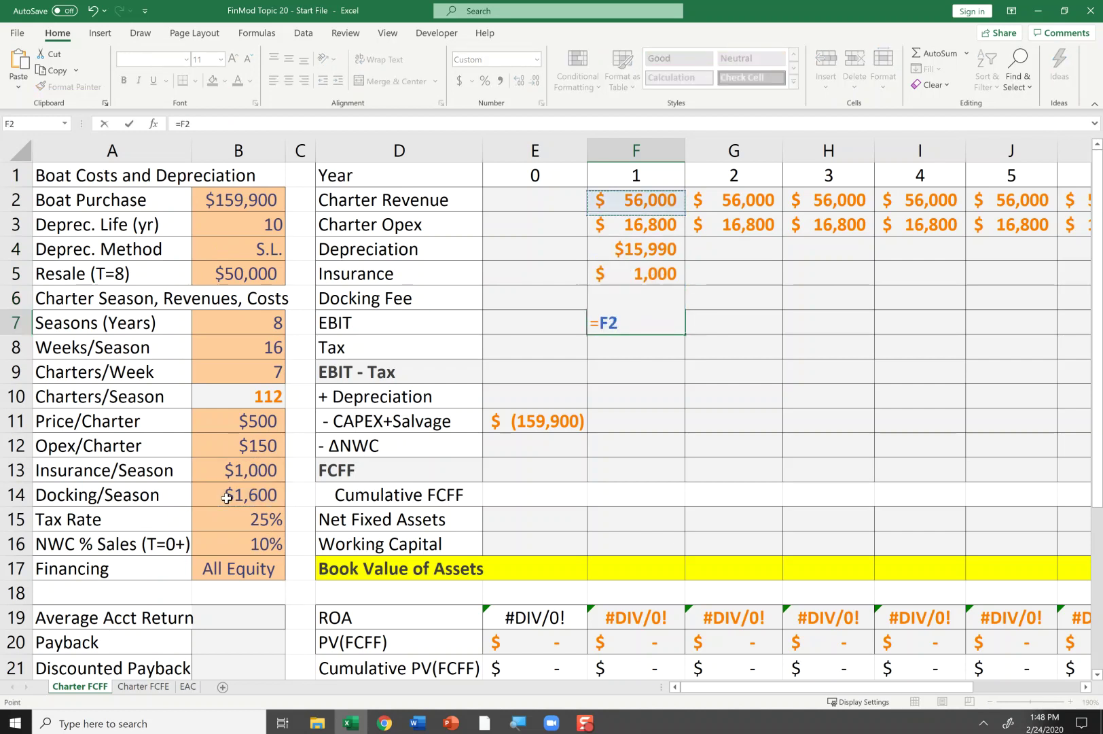
Enter year-1 EBIT as =F2-F3-F4-F5-F6, giving $20,610.
text(-)
key(Up)
key(Up)
key(Up)
key(Up)
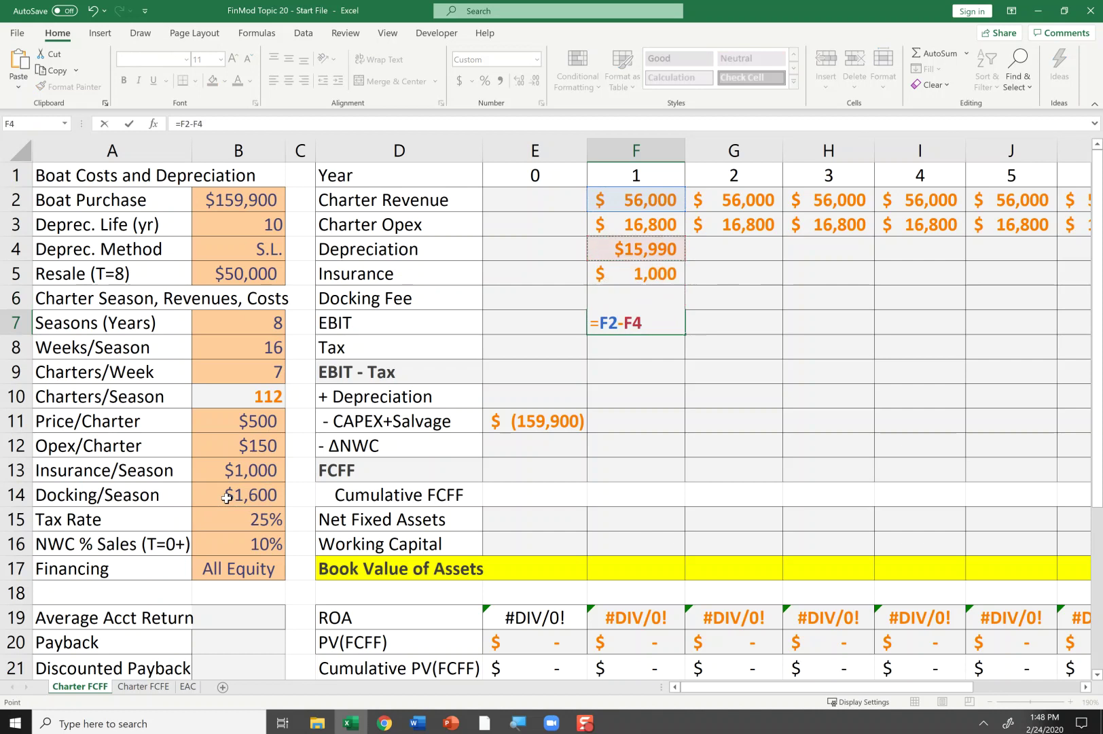
text(-)
key(Up)
key(Up)
key(Up)
text(-)
key(Up)
key(Up)
text(-)
key(Up)
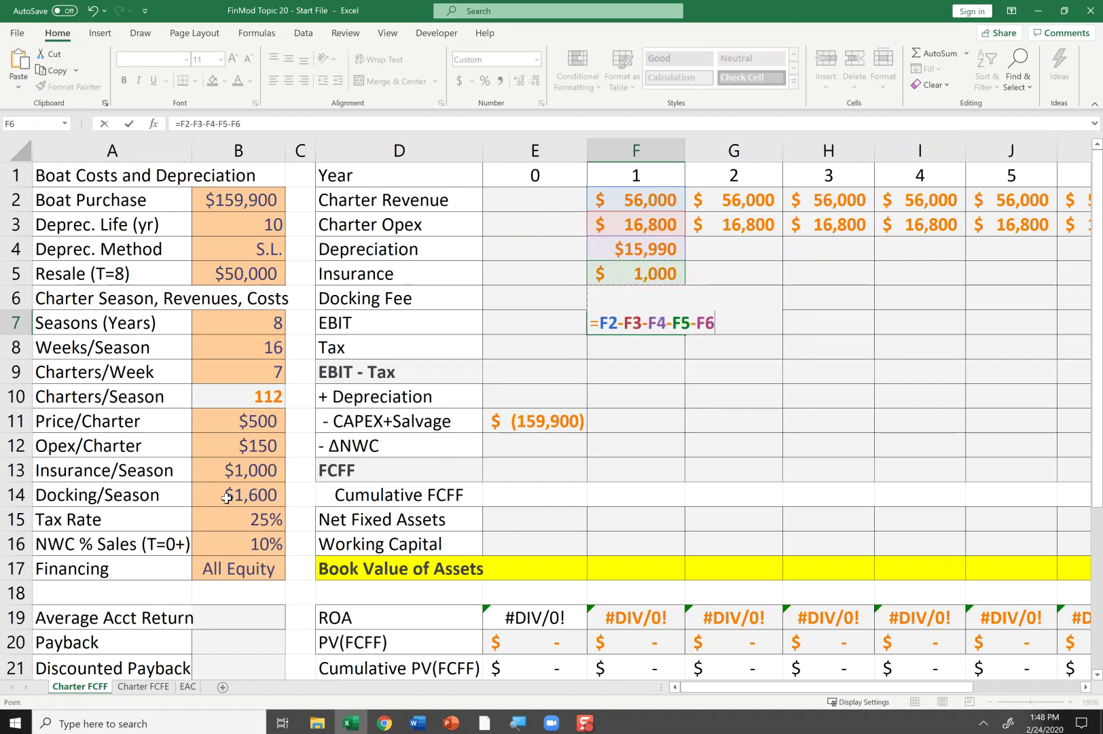
key(Return)
key(Up)
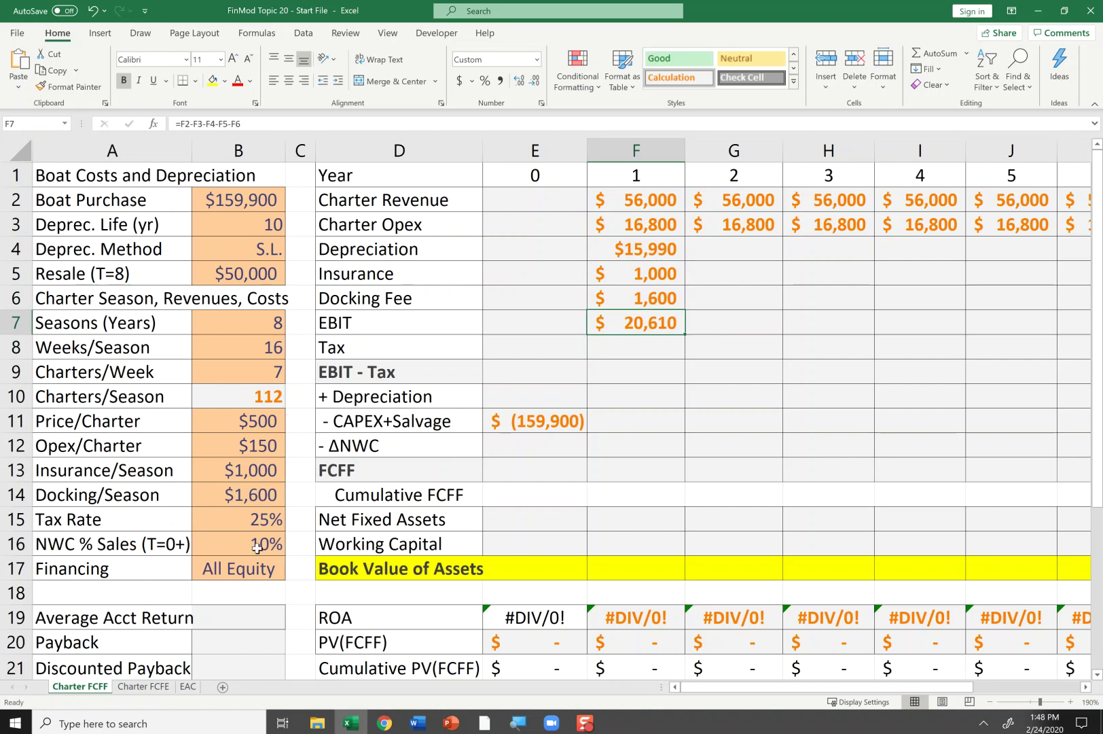
Compute year-1 Tax as =F7*$B$15 at 25%, giving $5,153.
click(635, 351)
text(=)
key(Up)
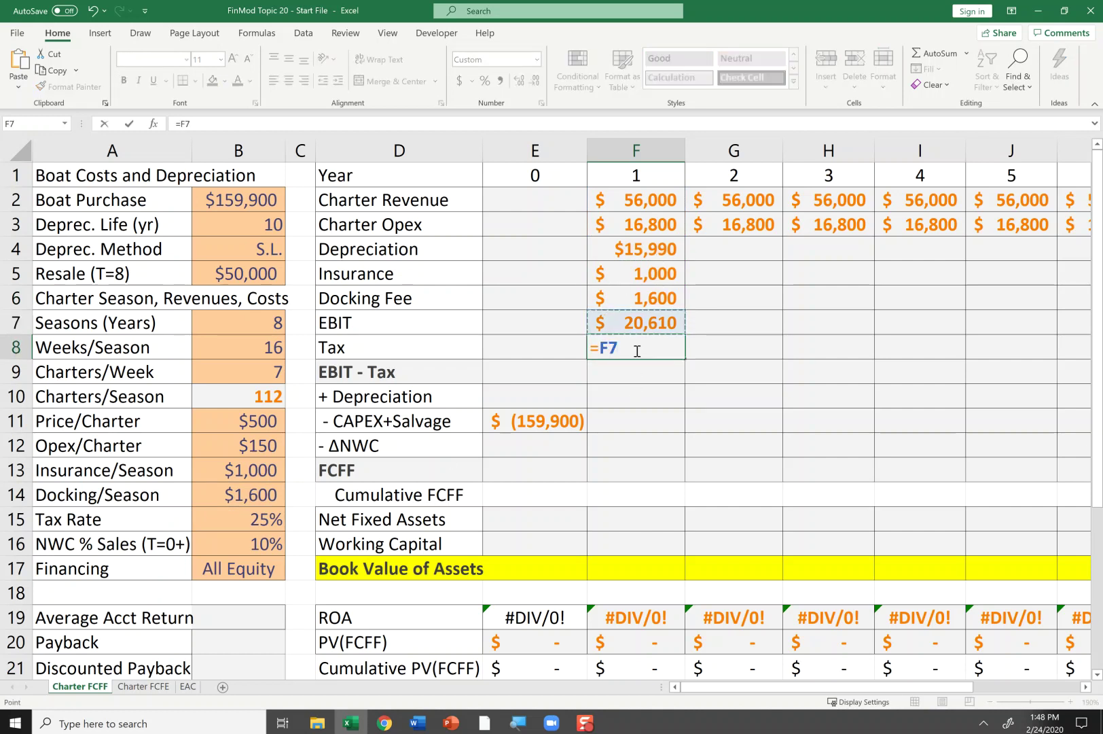
text(*)
key(Left)
key(Left)
key(Right)
key(Right)
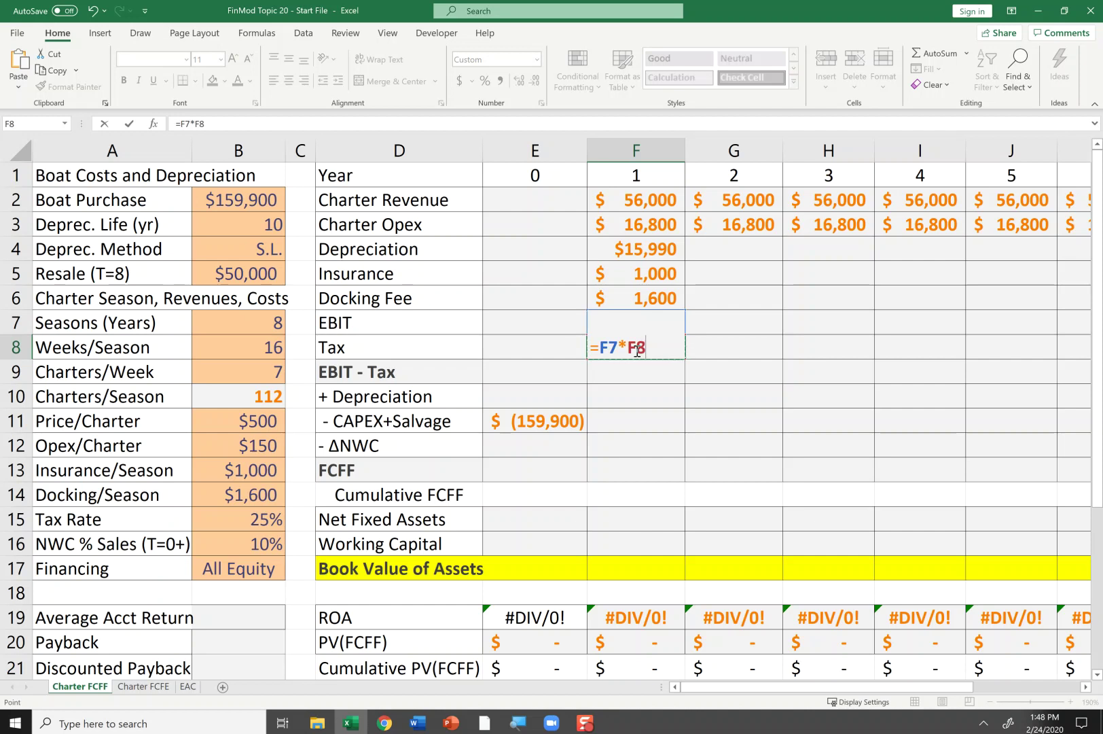
key(Escape)
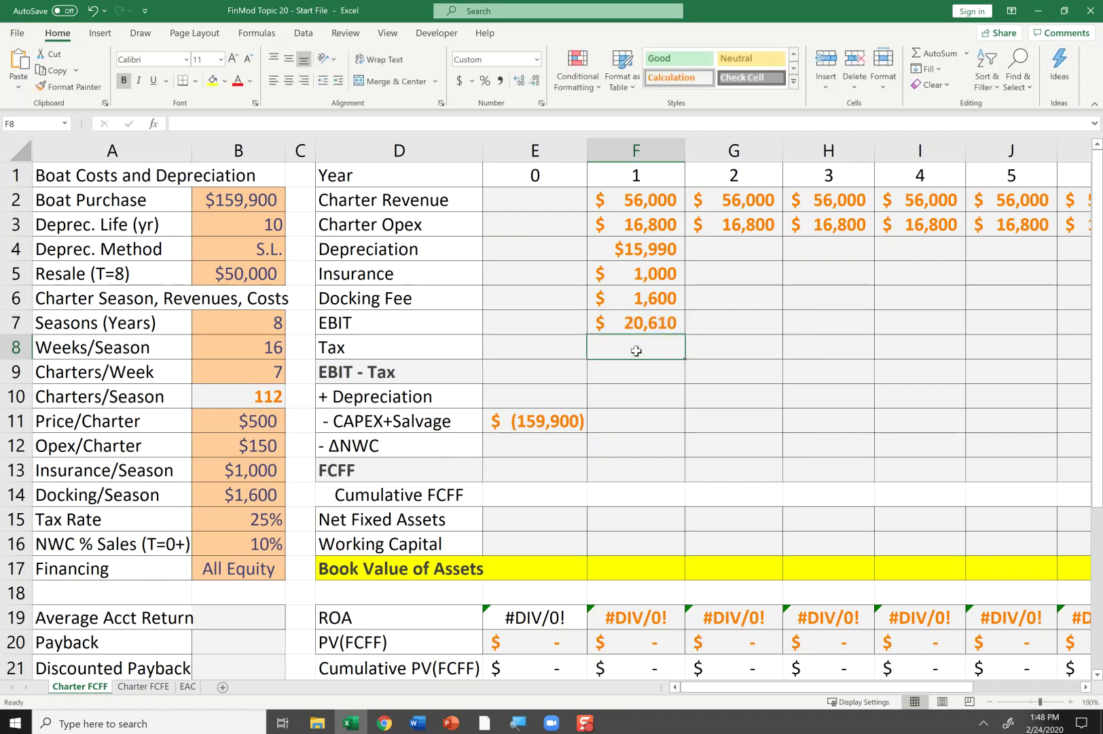
text(=)
key(Up)
text(*)
key(Left)
key(Left)
key(Left)
key(Down)
key(Down)
key(Down)
key(Down)
key(Down)
key(Down)
key(Down)
key(Left)
key(F4)
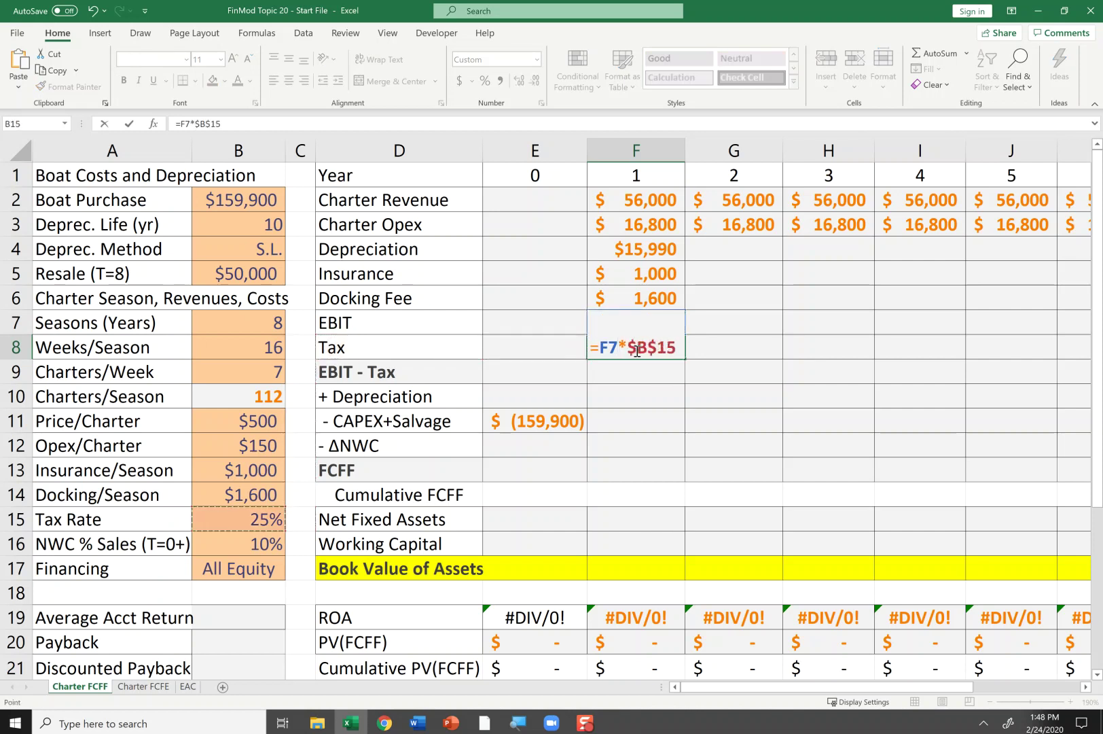
key(Return)
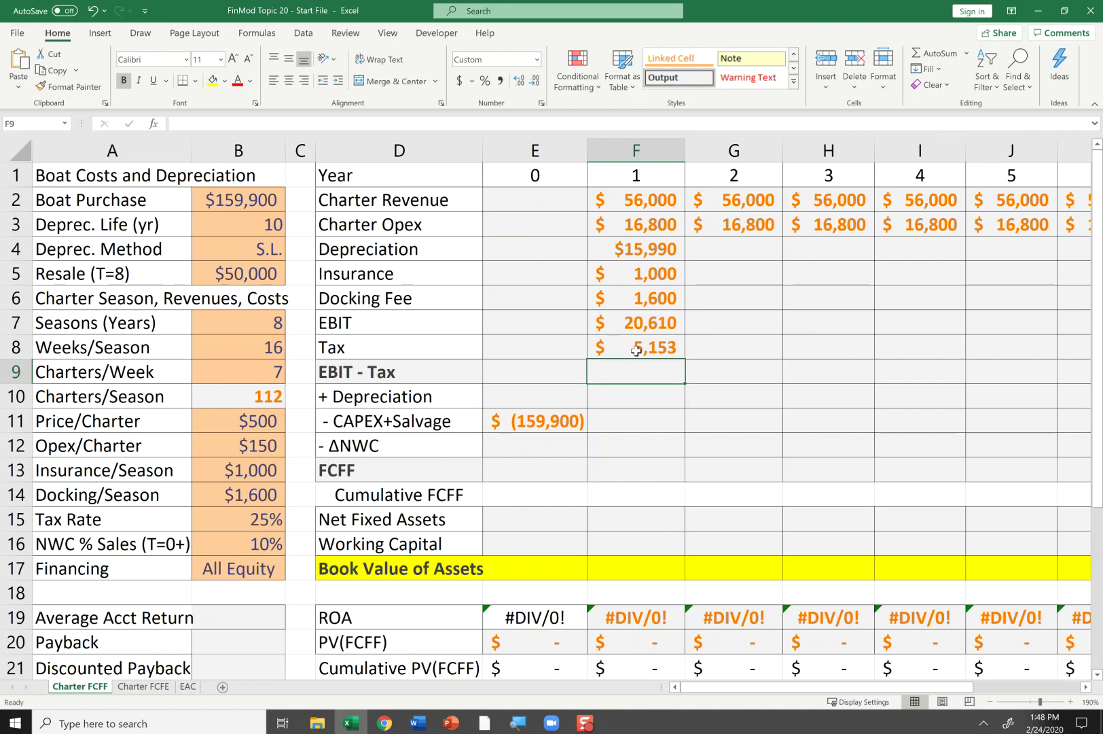
Enter year-1 EBIT - Tax as =F7-F8, giving $15,458.
text(=)
key(Up)
key(Up)
text(-)
key(Up)
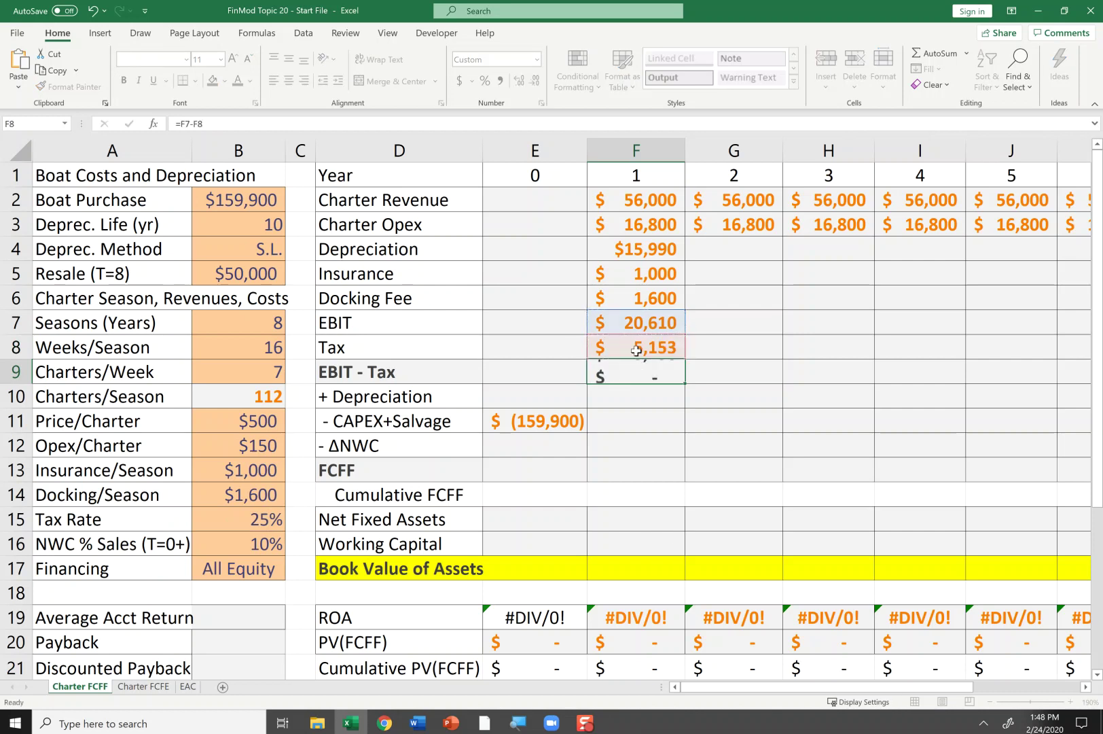
key(Return)
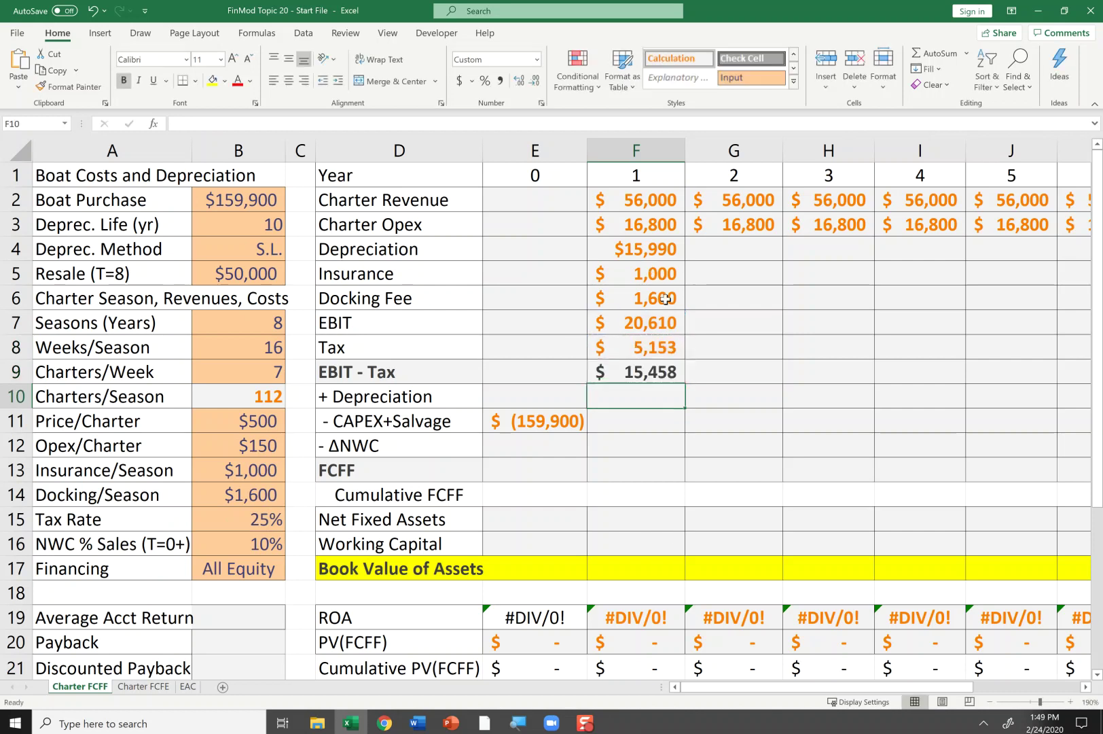
Select the year-1 Depreciation through EBIT - Tax rows across the year columns.
drag(646, 252, 884, 373)
click(666, 253)
drag(649, 279, 1053, 383)
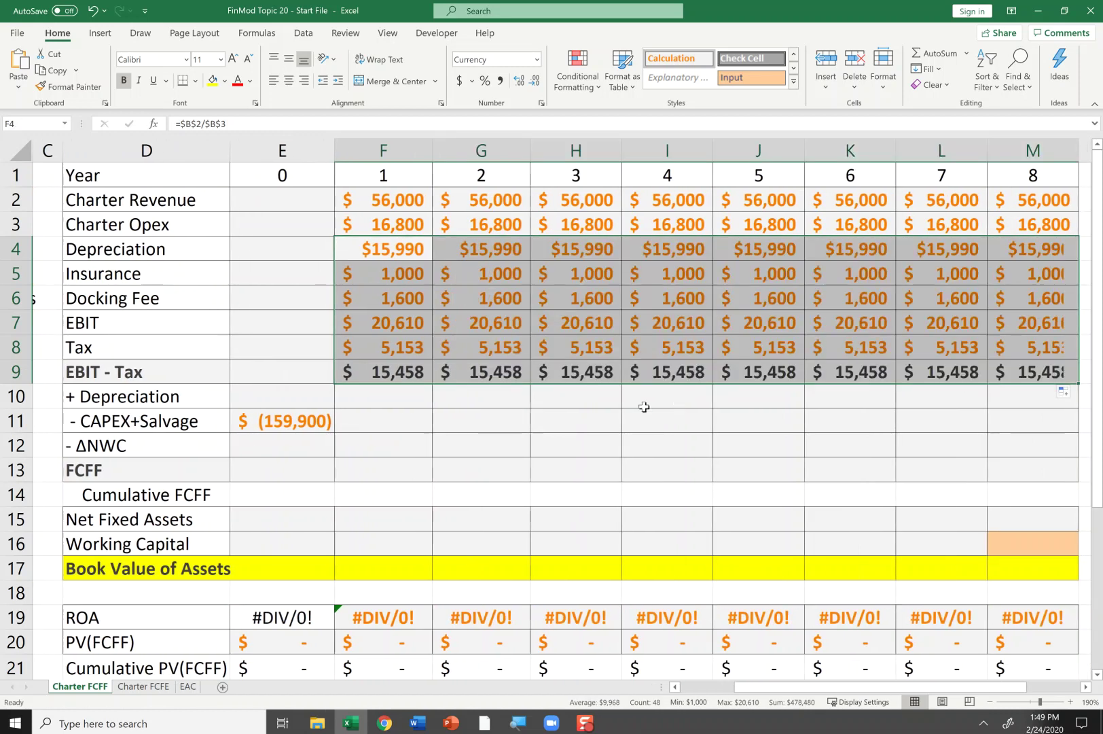
click(641, 419)
Enter =+F4 in year-1 + Depreciation and fill it across to year 8.
key(Left)
key(Left)
key(Left)
key(Left)
key(Left)
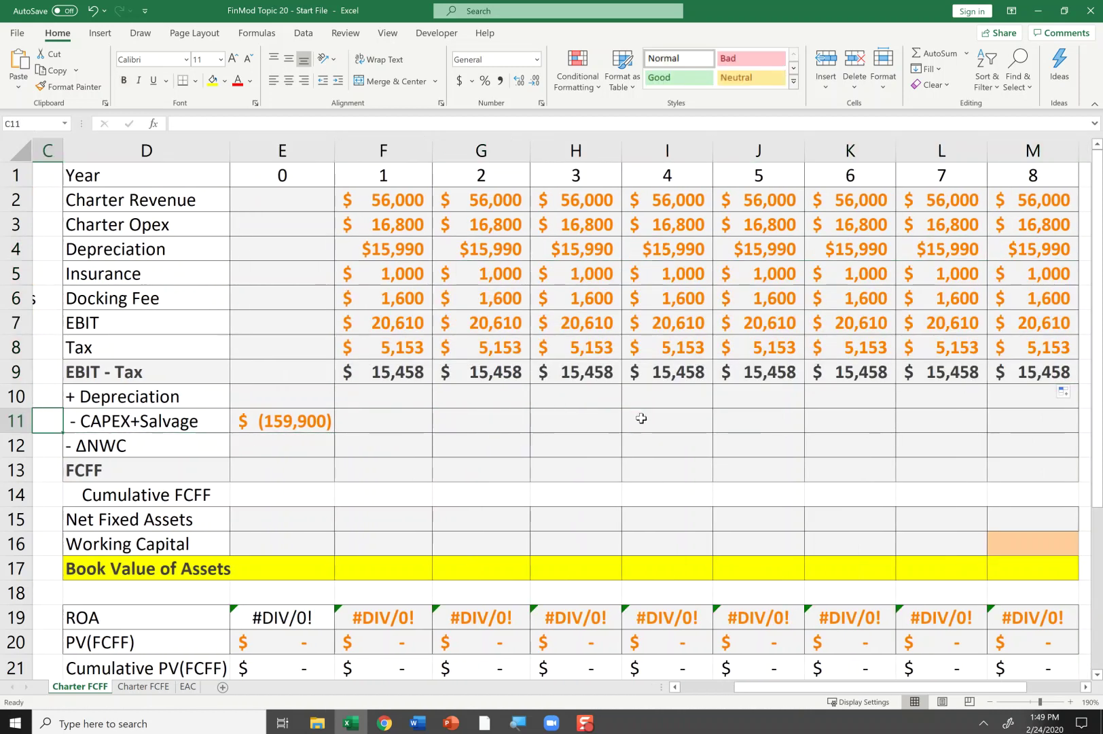
key(Left)
key(Left)
key(Left)
key(Right)
key(Right)
key(Right)
key(Right)
key(Right)
key(Right)
key(Right)
key(Right)
key(Right)
key(Left)
key(Left)
key(Left)
key(Left)
key(Left)
key(Left)
key(Left)
key(Up)
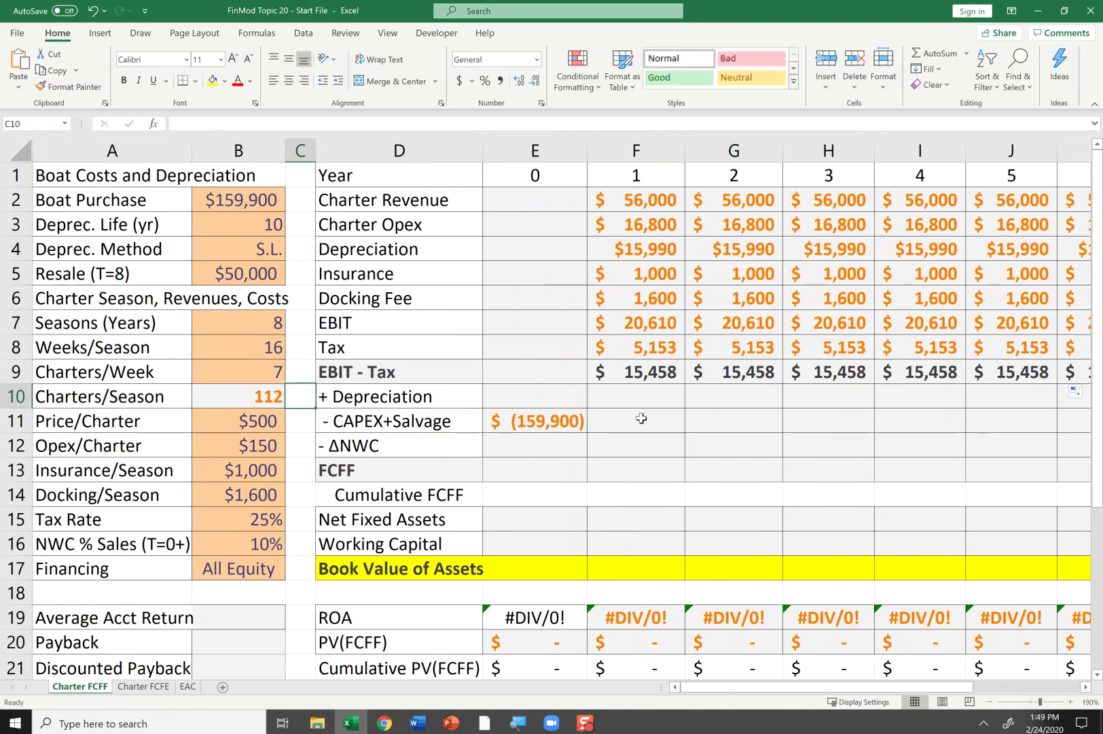
key(Right)
key(Right)
key(Right)
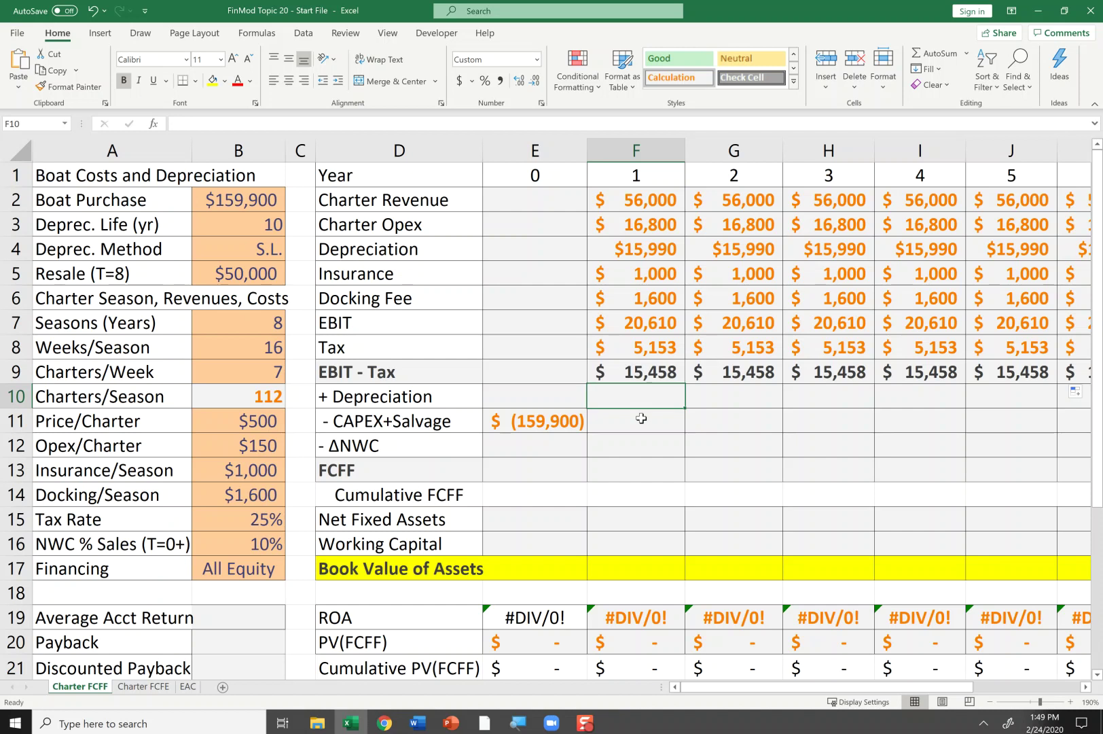
text(+)
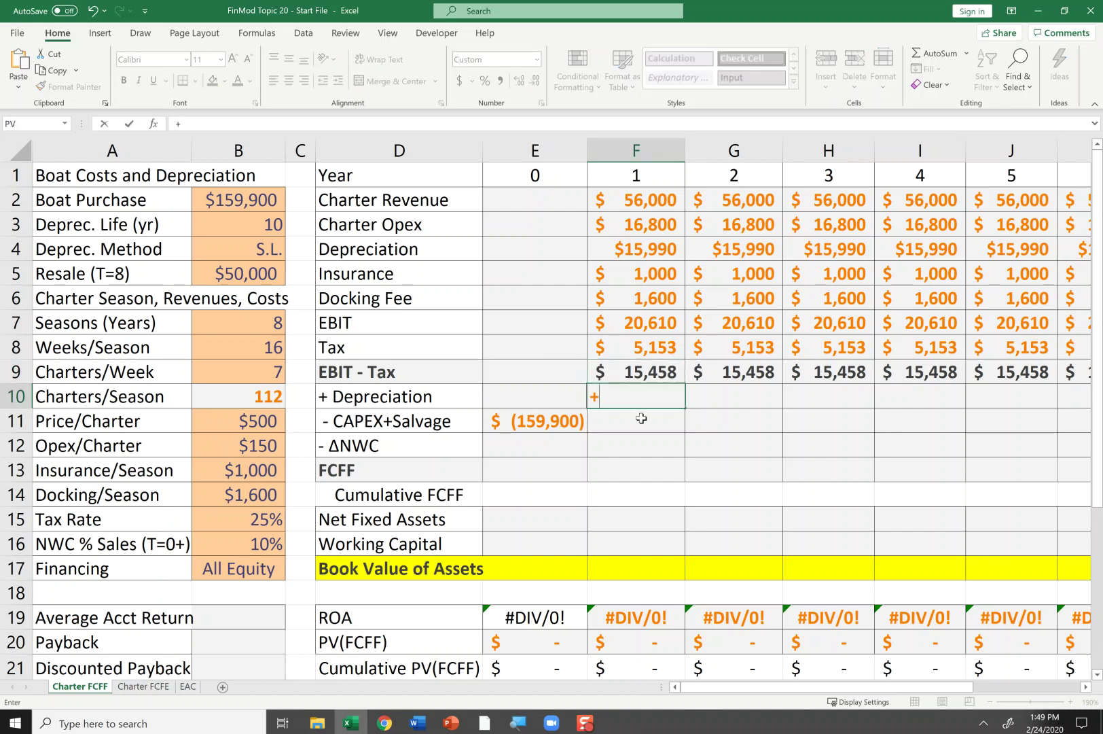
key(Up)
key(Up)
key(Up)
key(Up)
key(Up)
key(Up)
key(ctrl+Return)
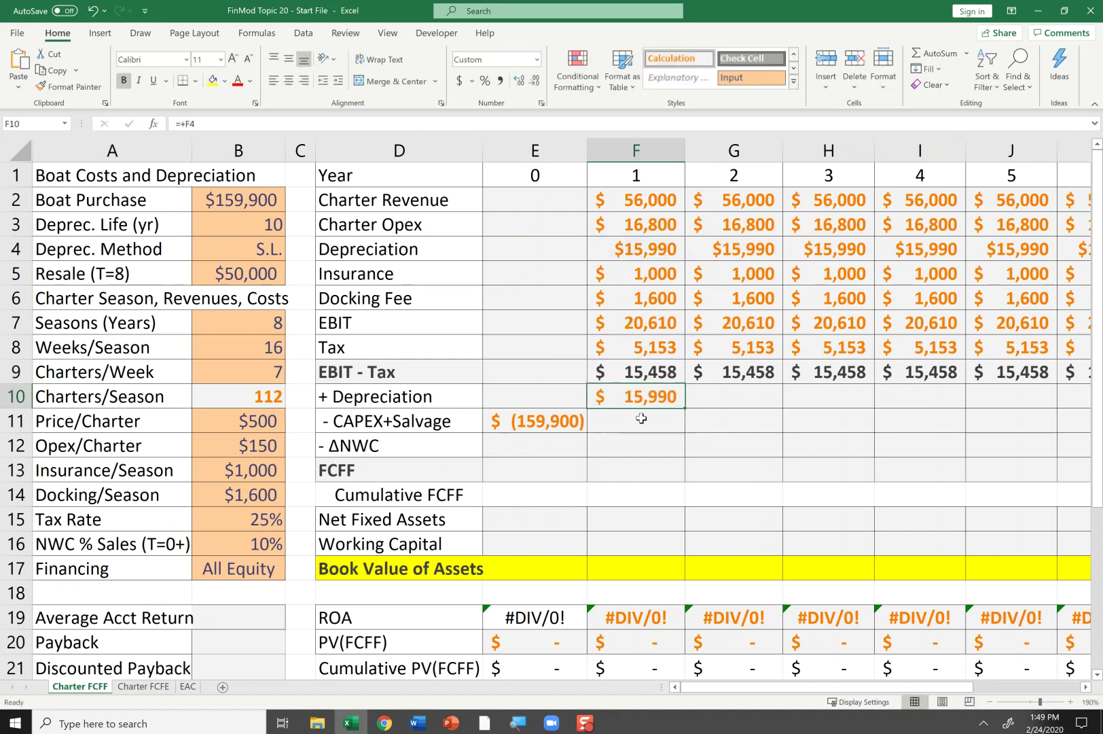
drag(922, 402, 1060, 406)
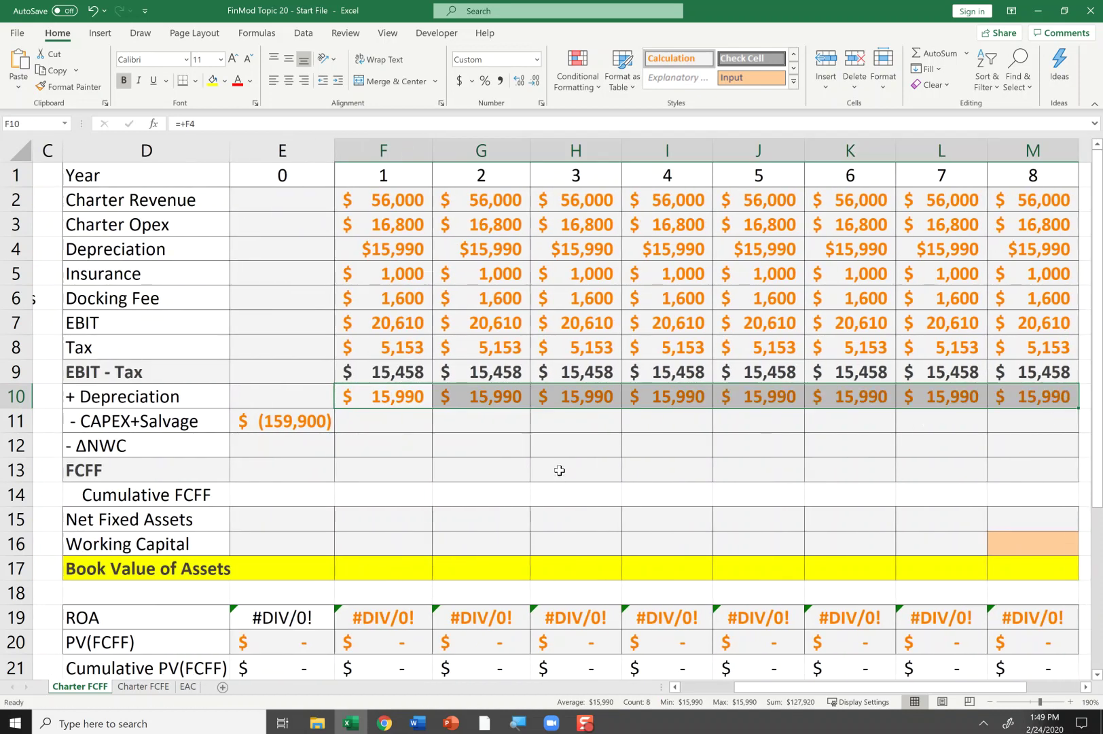
Move to the year-0 Working Capital cell below CAPEX+Salvage.
scroll(559, 468, down, 1)
click(398, 450)
key(Up)
key(Up)
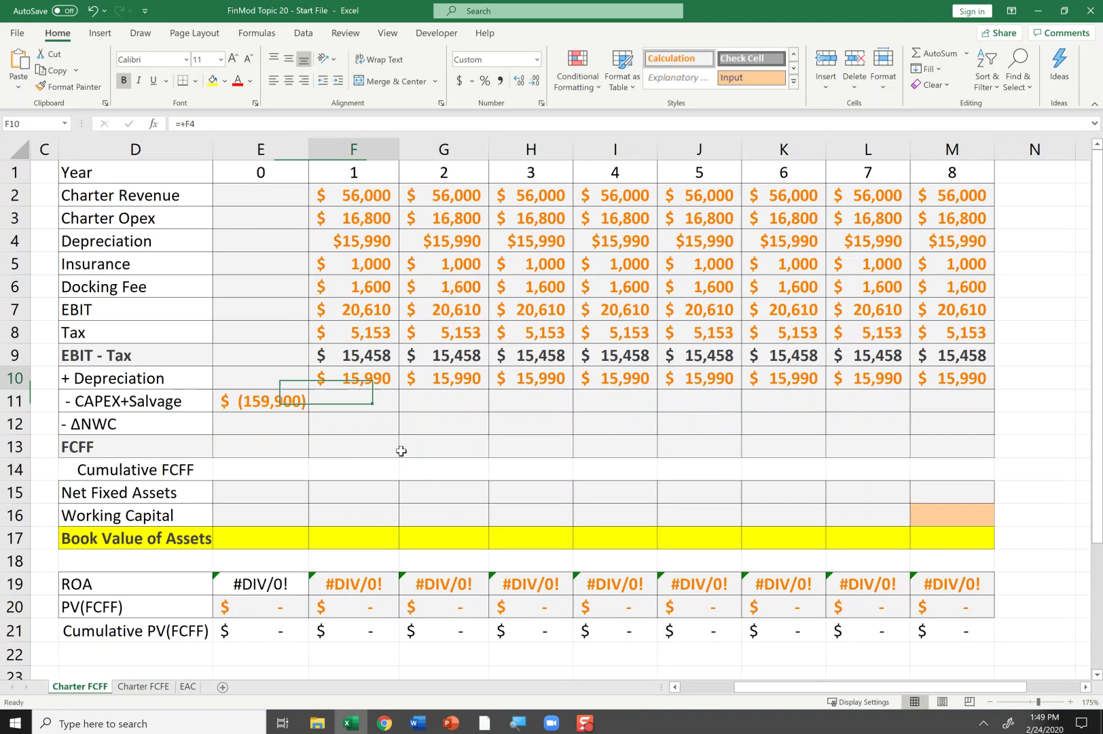
key(Down)
key(Left)
key(Up)
key(Right)
key(Down)
key(Left)
key(Down)
key(Down)
key(Down)
key(Down)
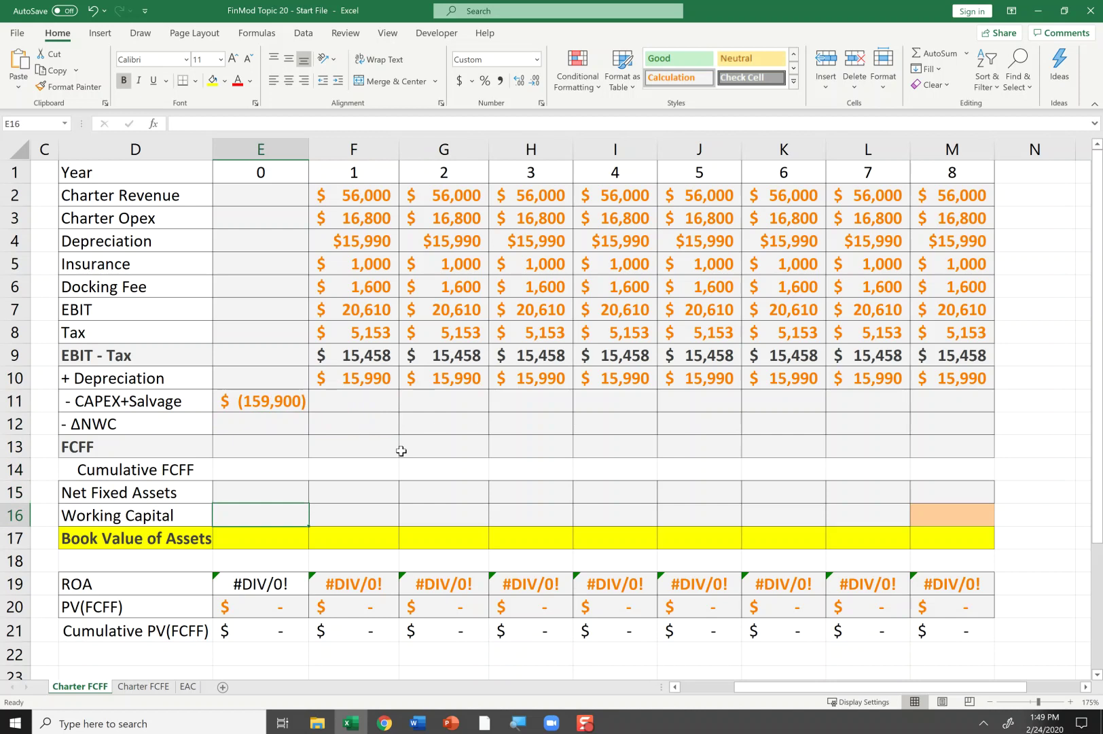
Enter year-0 Working Capital as the absolute NWC % Sales times year-1 Charter Revenue (=$B$16*F2).
text(=)
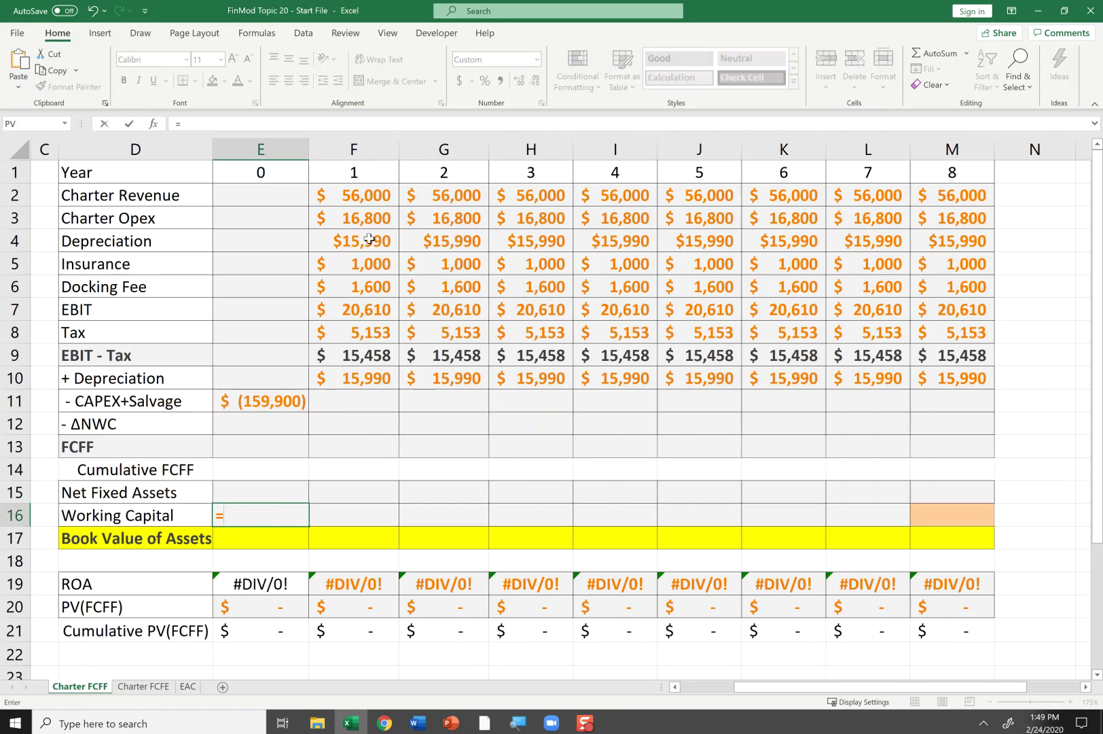
click(231, 431)
key(Left)
key(Left)
key(Left)
key(Left)
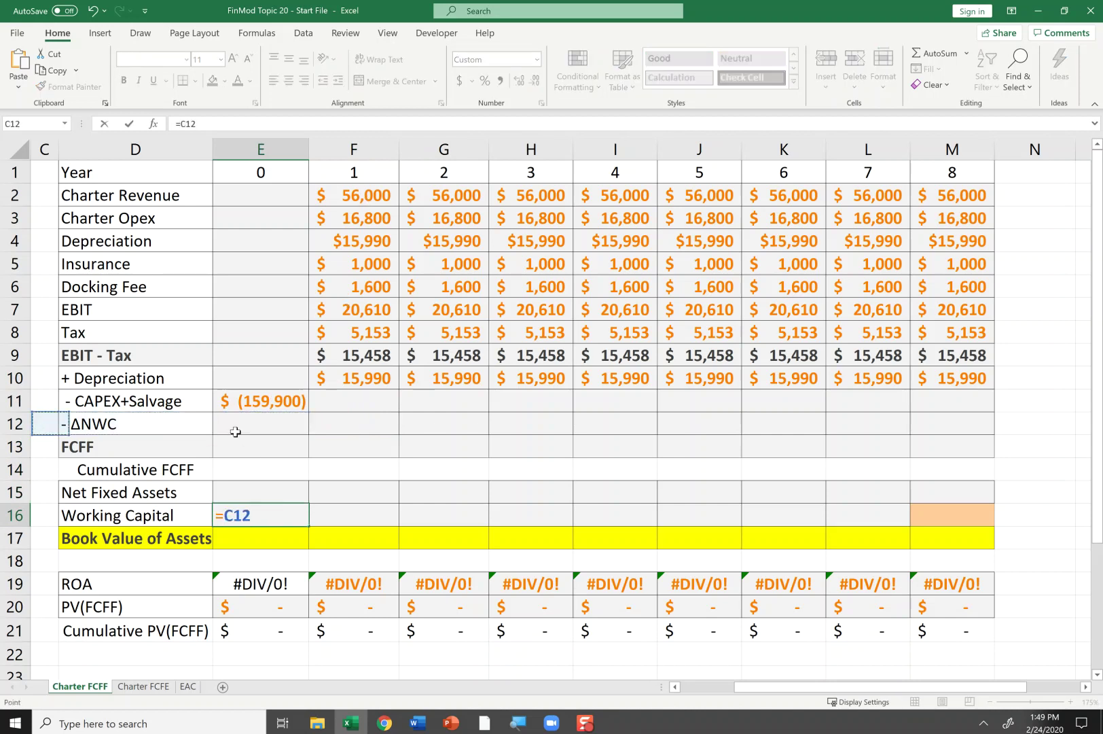
key(Right)
key(Down)
key(Down)
key(Down)
key(Down)
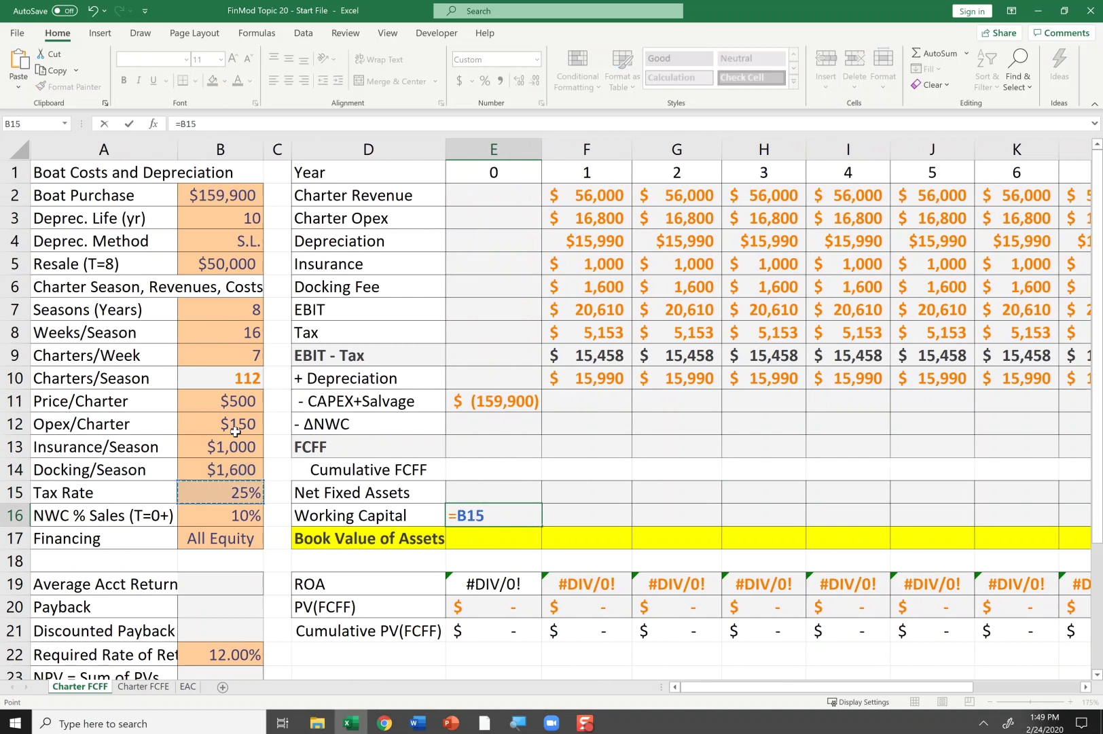
key(F4)
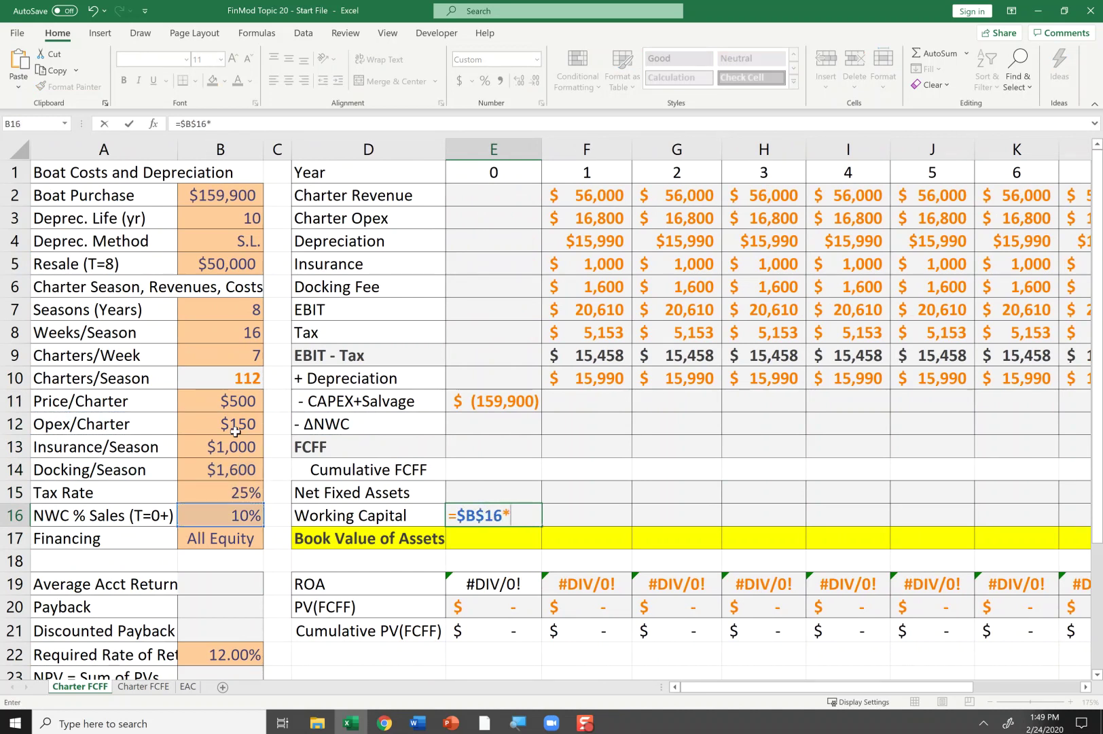
click(588, 198)
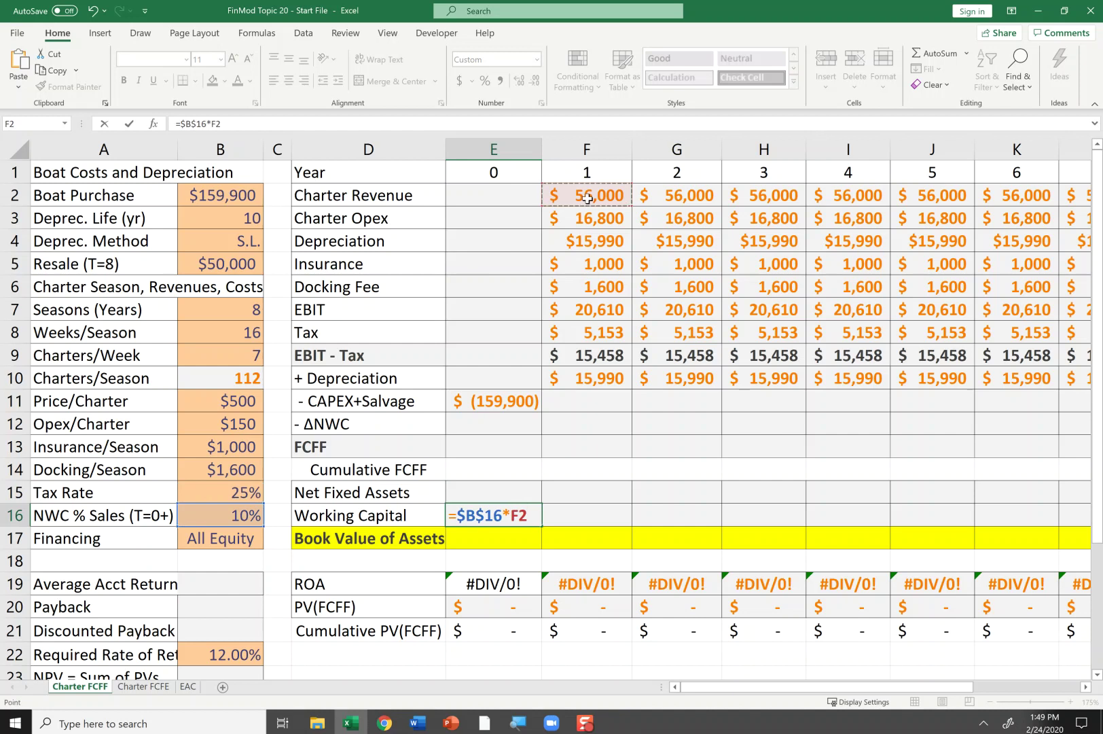
key(Return)
Copy the formula to show $5,600 through year 7, and set year-8 Working Capital to zero.
key(Up)
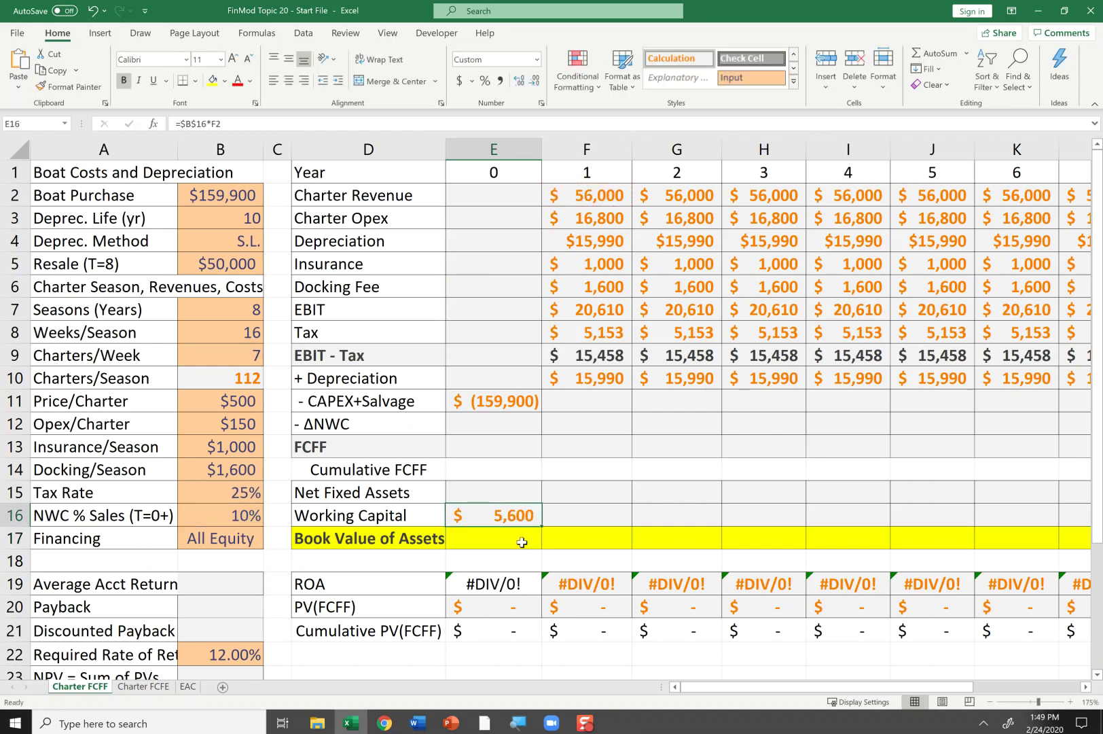
drag(545, 520, 903, 524)
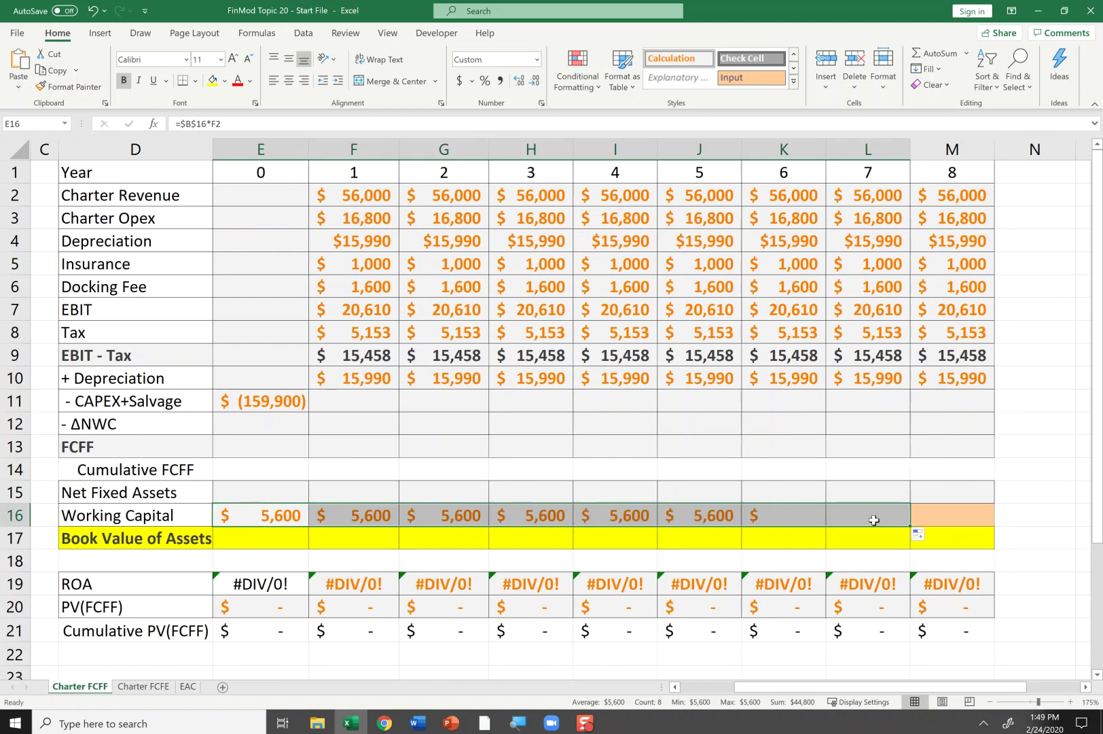
click(940, 518)
key(ctrl+r)
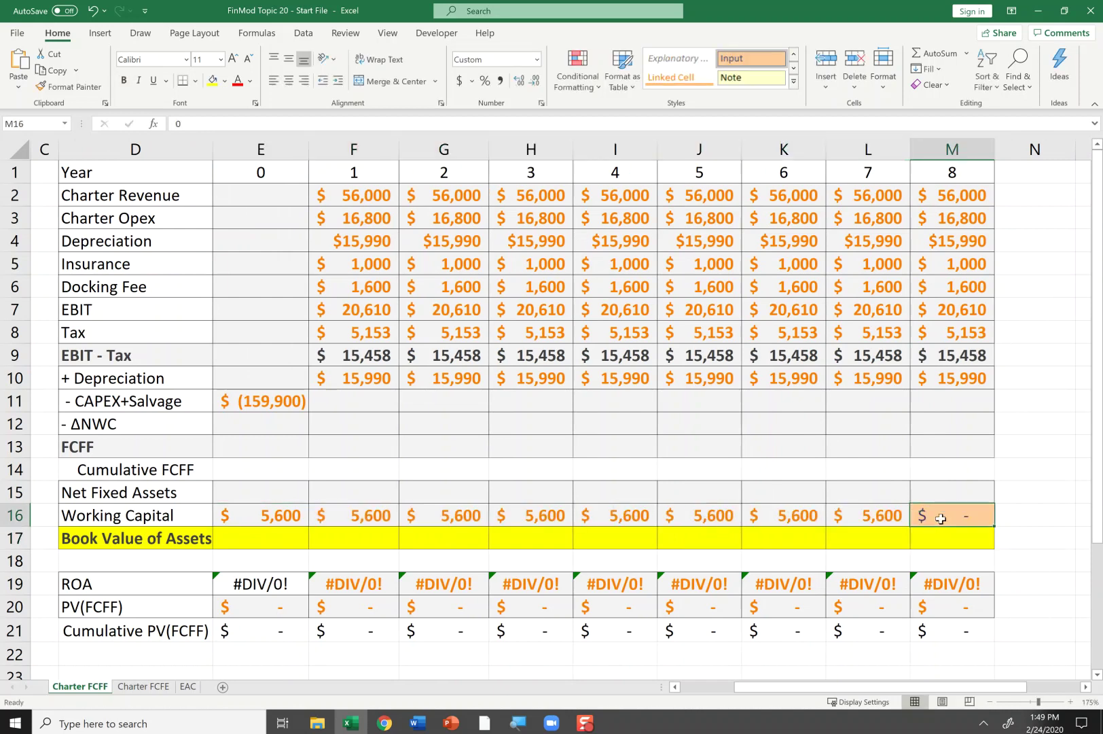
key(Left)
key(Left)
key(ctrl+Left)
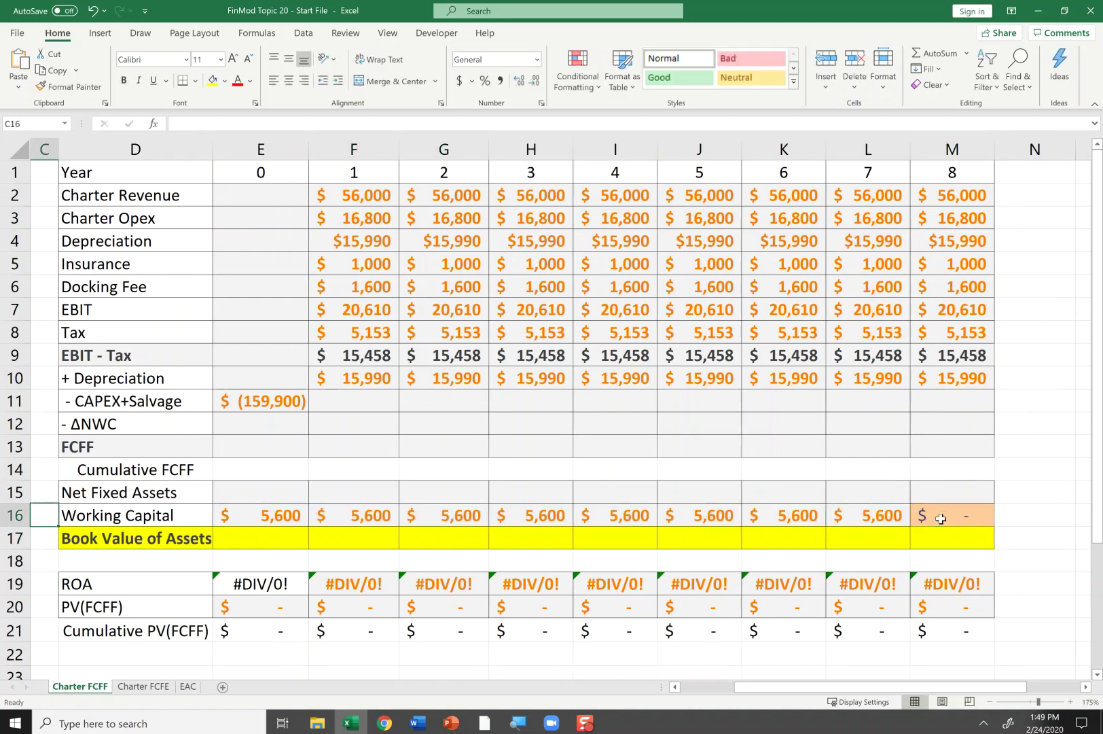
key(Right)
key(Right)
key(Right)
key(Right)
key(Right)
key(Right)
key(Right)
key(Right)
key(Right)
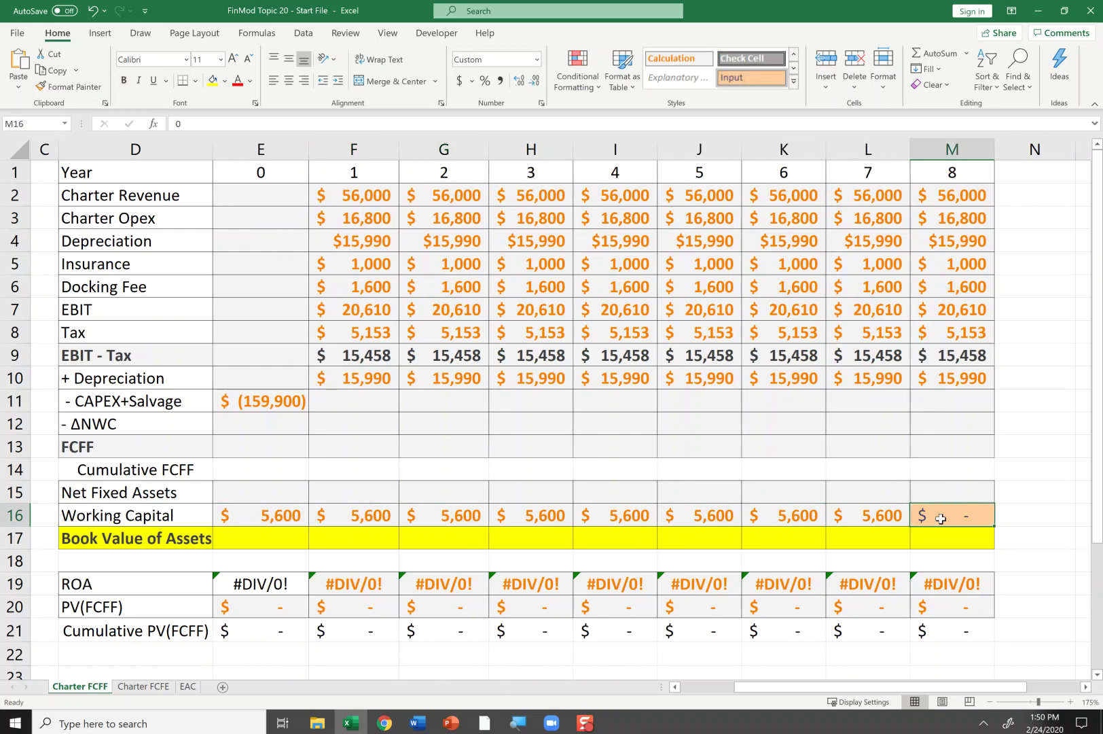
key(Left)
key(Left)
key(Left)
key(Left)
key(Left)
key(Up)
key(Left)
key(Left)
key(Left)
key(Up)
key(Up)
key(Up)
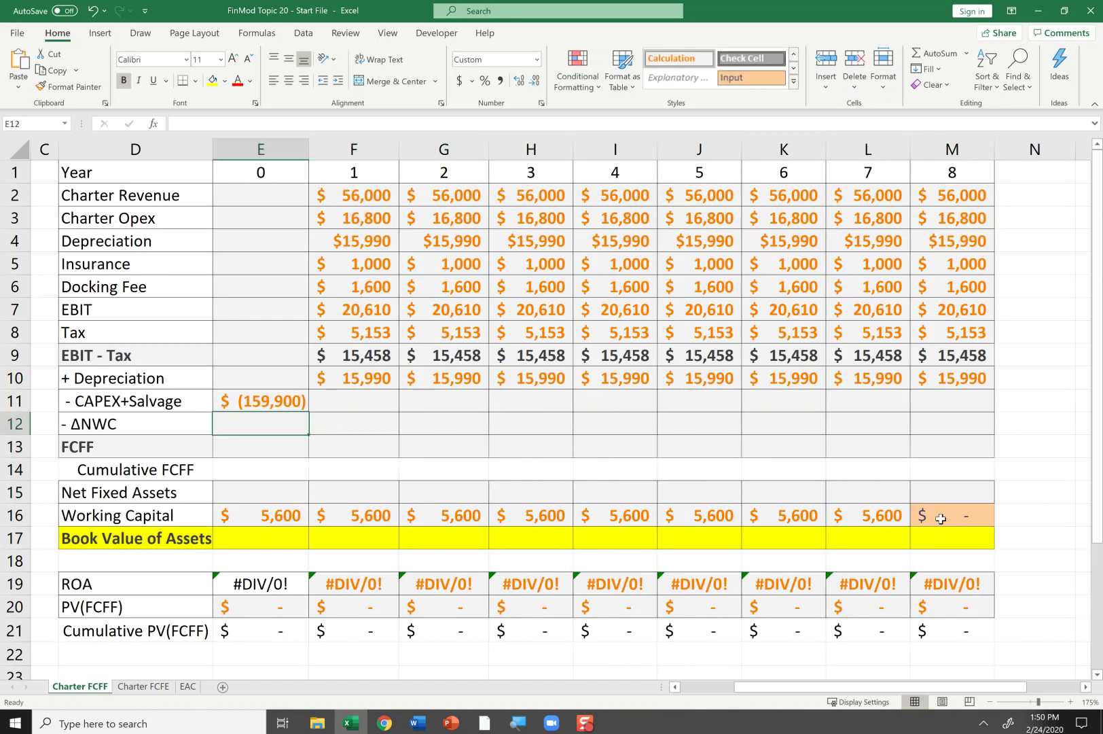
Set year-0 ΔNWC to the negative of year-0 Working Capital, giving $(5,600).
text(-)
key(Down)
key(Down)
key(Down)
key(Down)
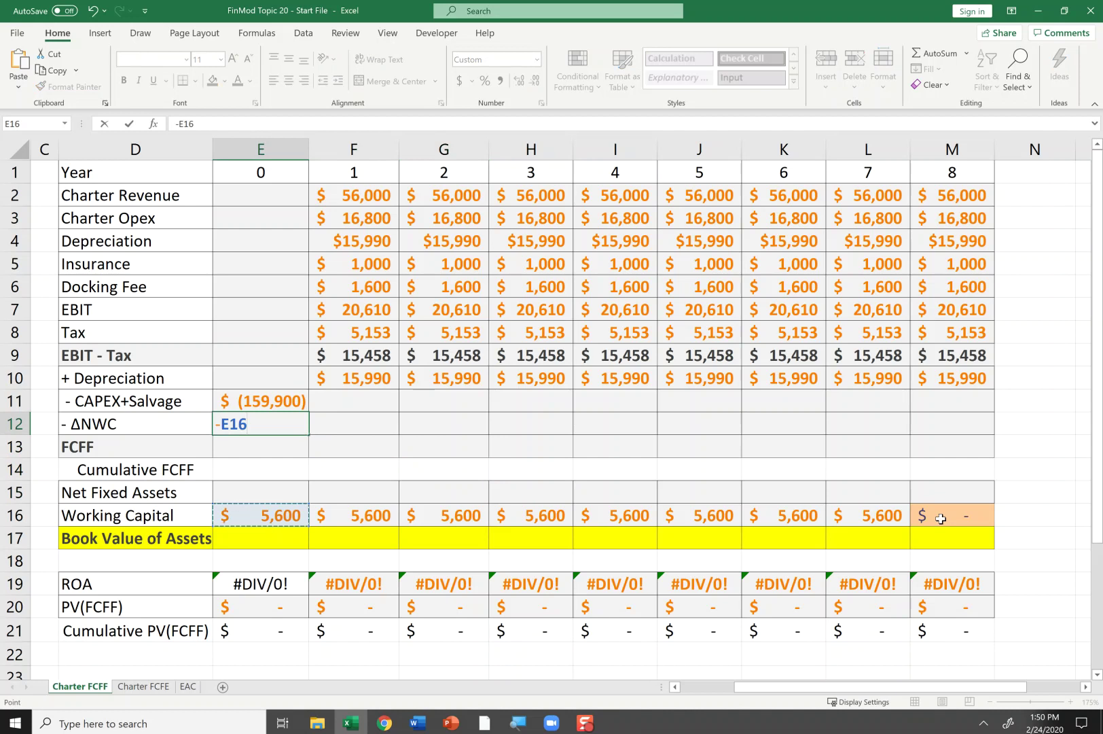
key(ctrl+Return)
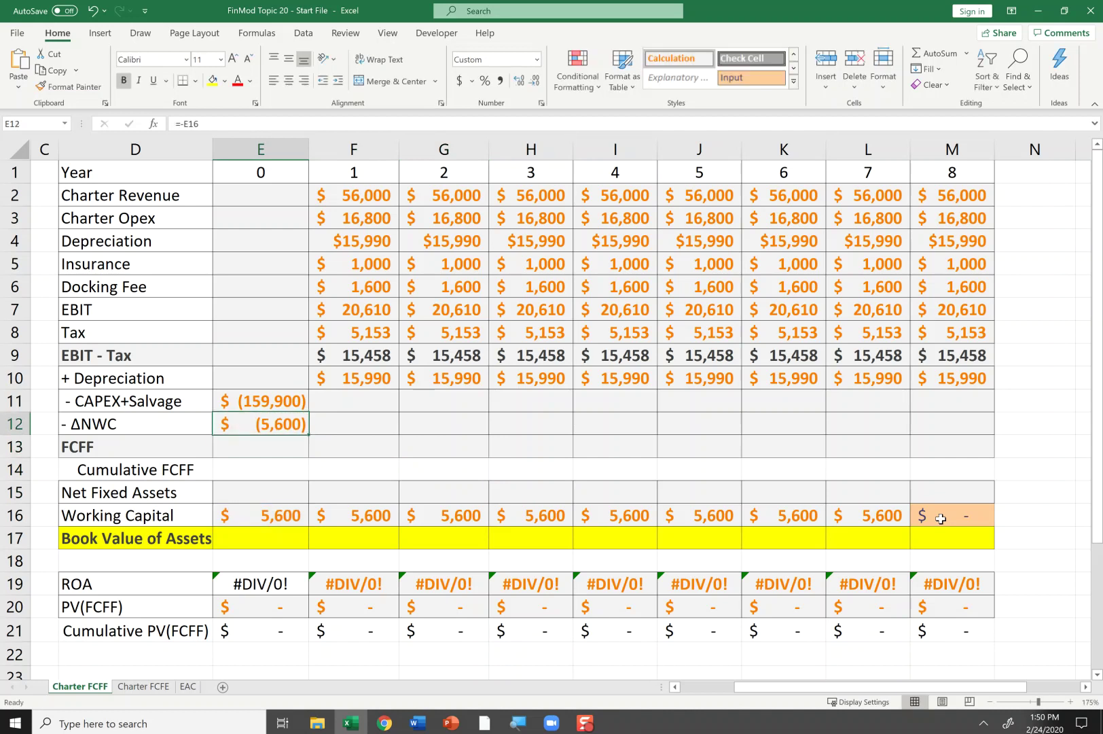
key(F2)
key(Escape)
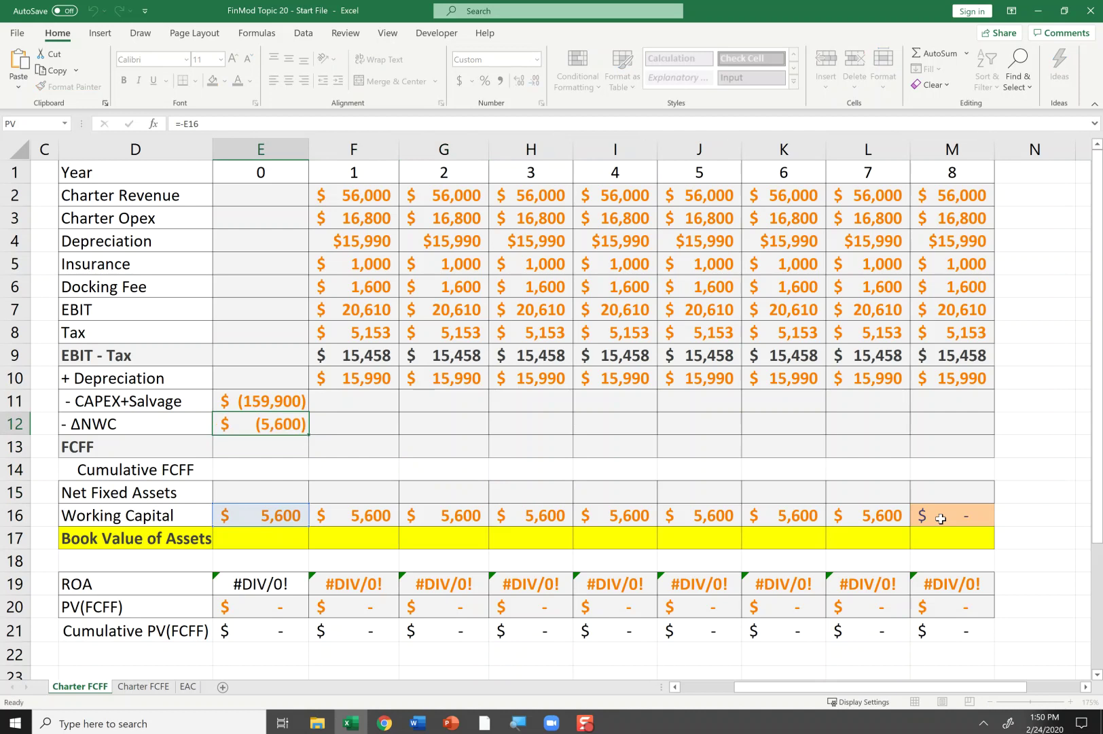
key(Right)
Enter year-1 ΔNWC as the negative change in Working Capital, =-(F16-E16).
text(-()
key(Down)
key(Down)
key(Down)
key(Down)
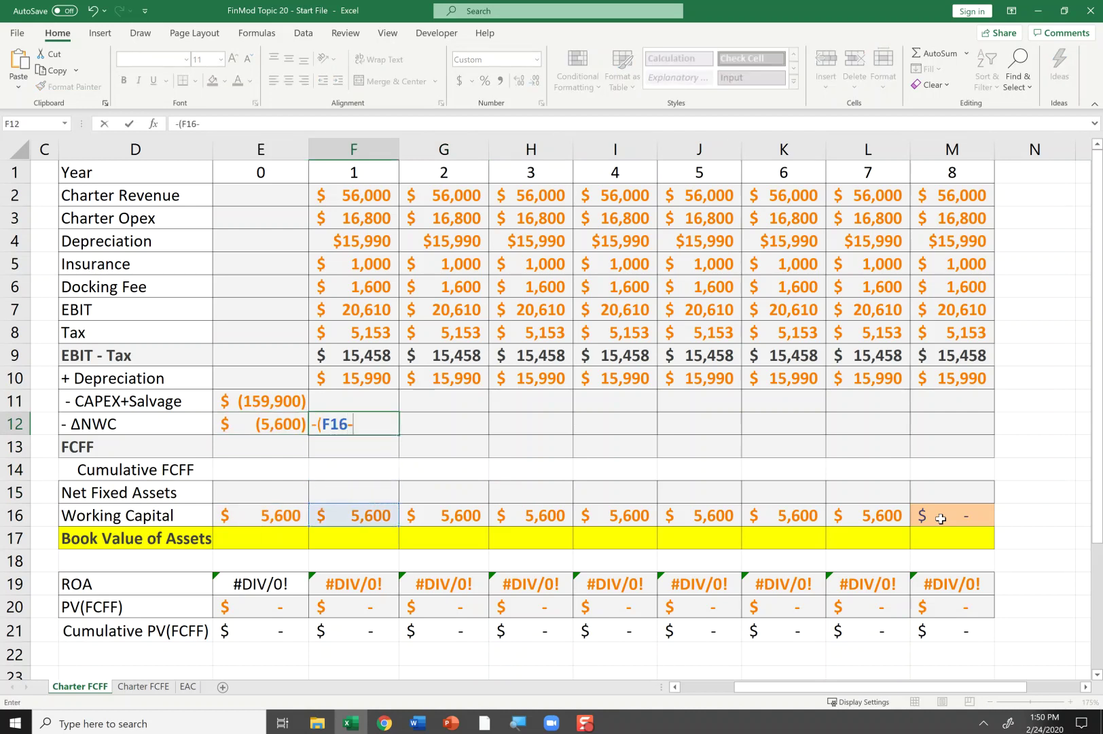
text(-)
key(Left)
key(Left)
key(Down)
key(Down)
key(Right)
key(Down)
key(Down)
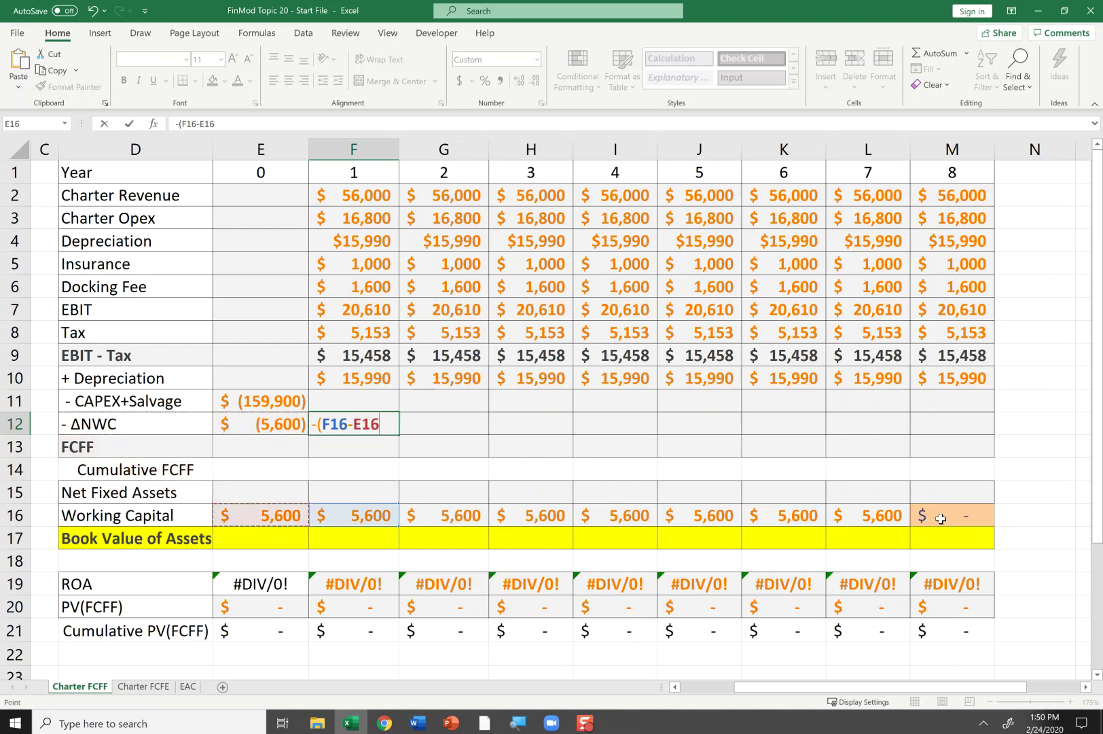
text())
key(ctrl+Return)
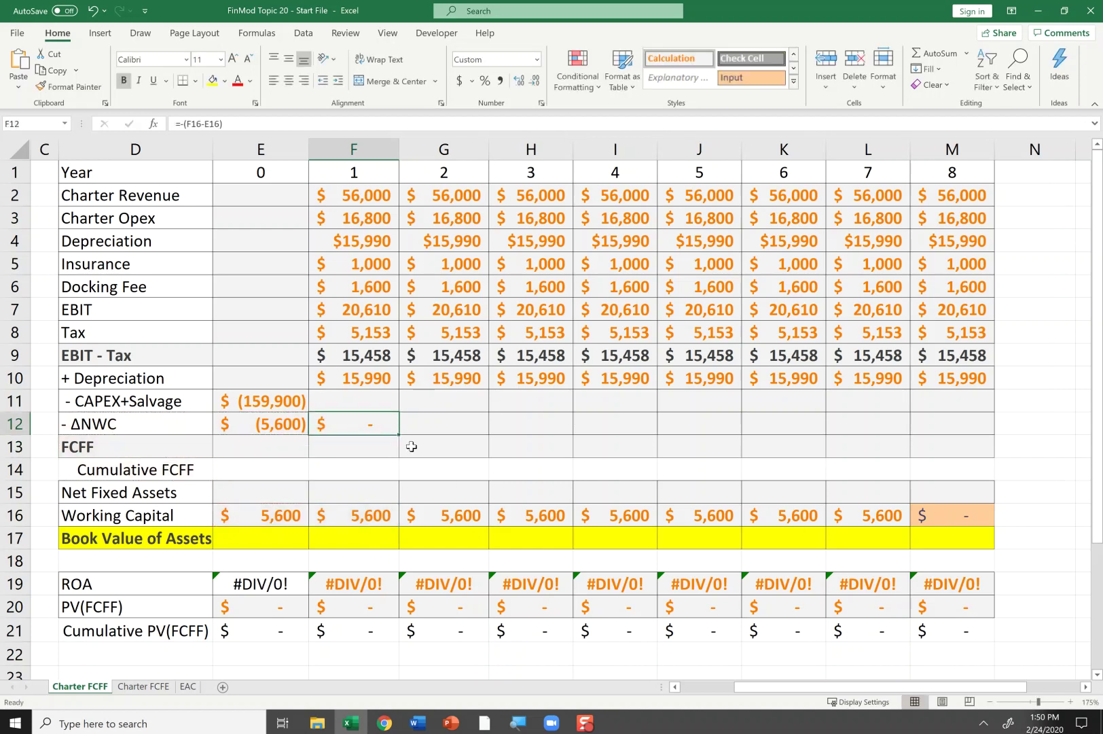
Copy the ΔNWC formula through year 8, recovering $5,600 in the final year.
drag(401, 433, 985, 436)
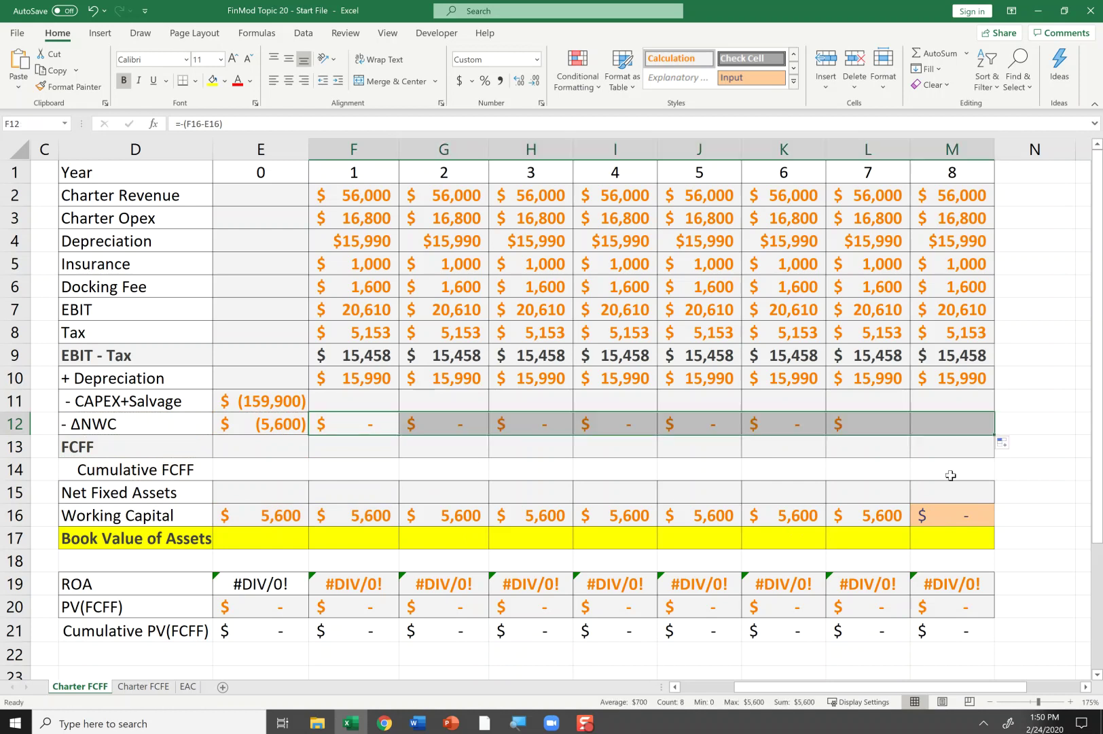
click(899, 449)
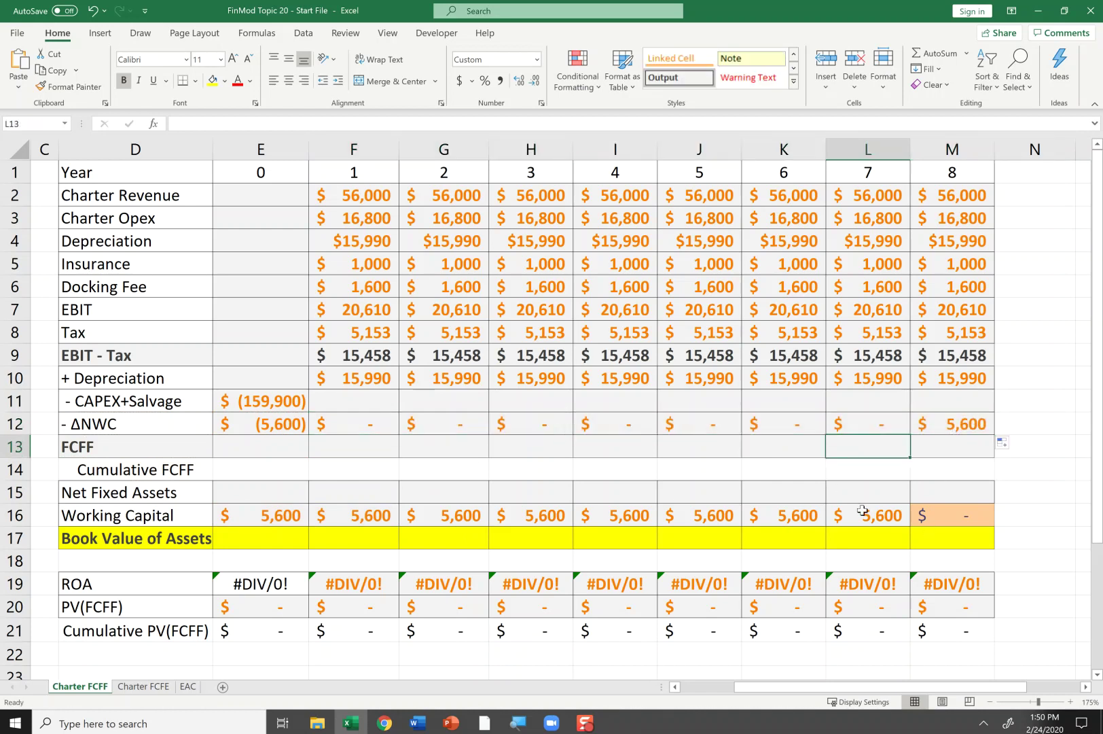
drag(862, 509, 924, 509)
click(970, 425)
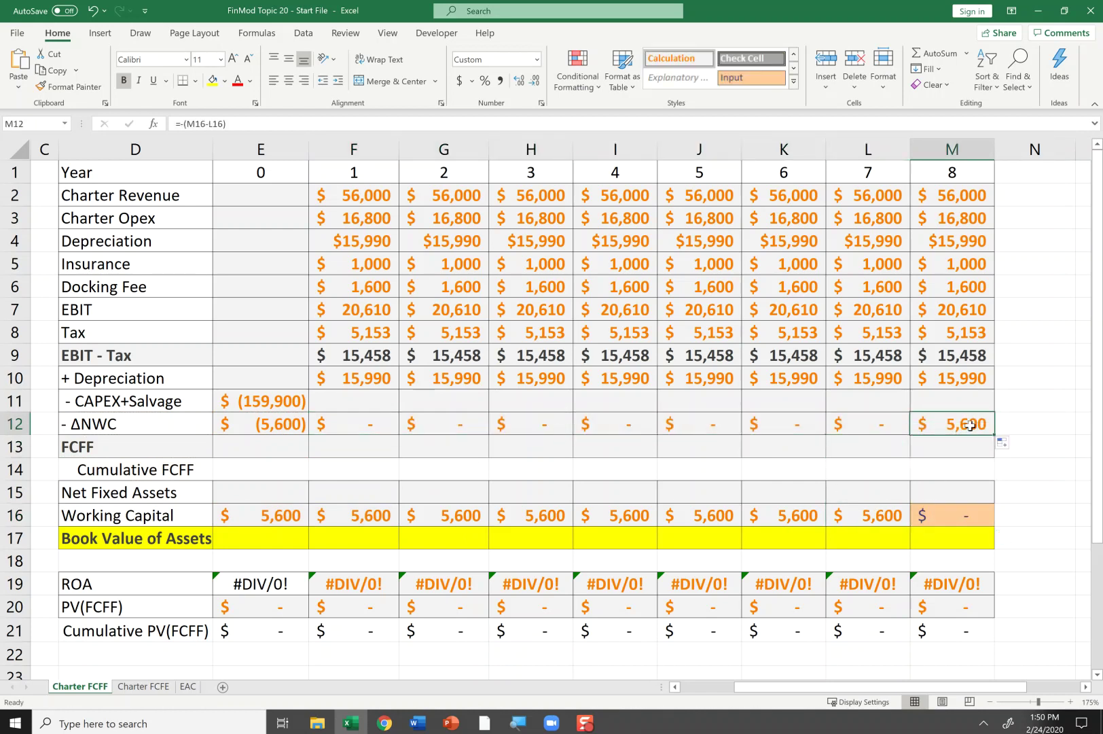
key(Up)
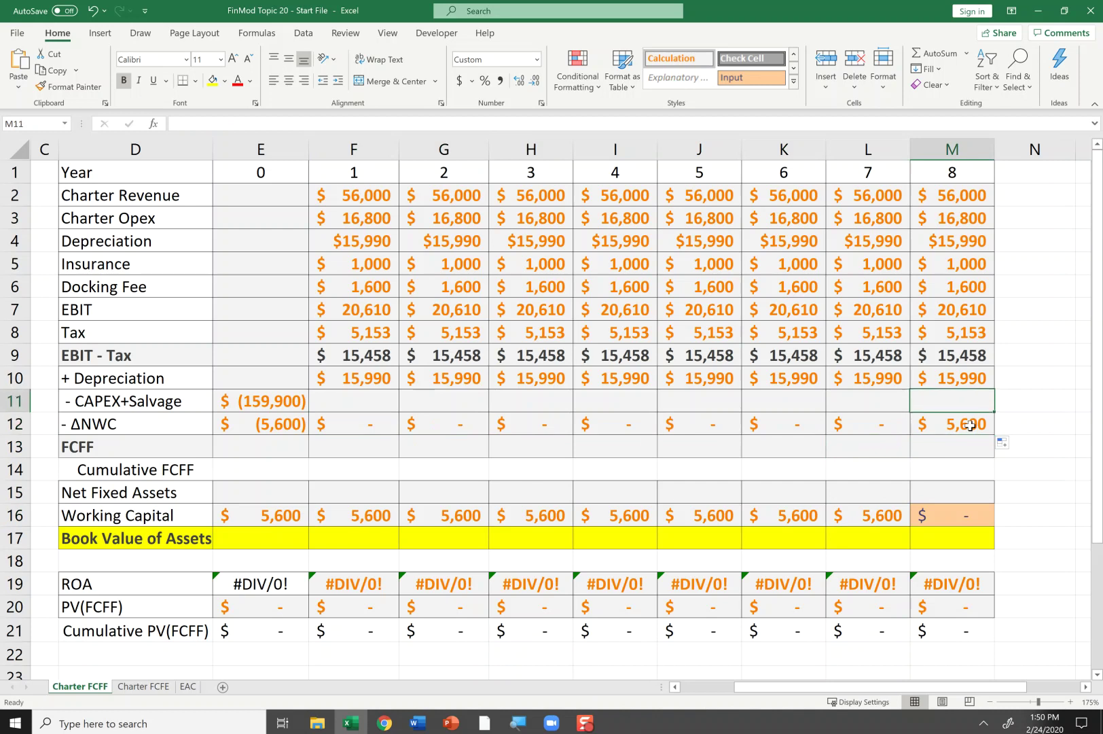
Set year-8 CAPEX+Salvage to =B5, pulling the $50,000 Resale (T=8) value.
key(Down)
key(Left)
key(Up)
key(Right)
key(Left)
key(Left)
key(Left)
key(Left)
key(Left)
key(Left)
key(Left)
key(Left)
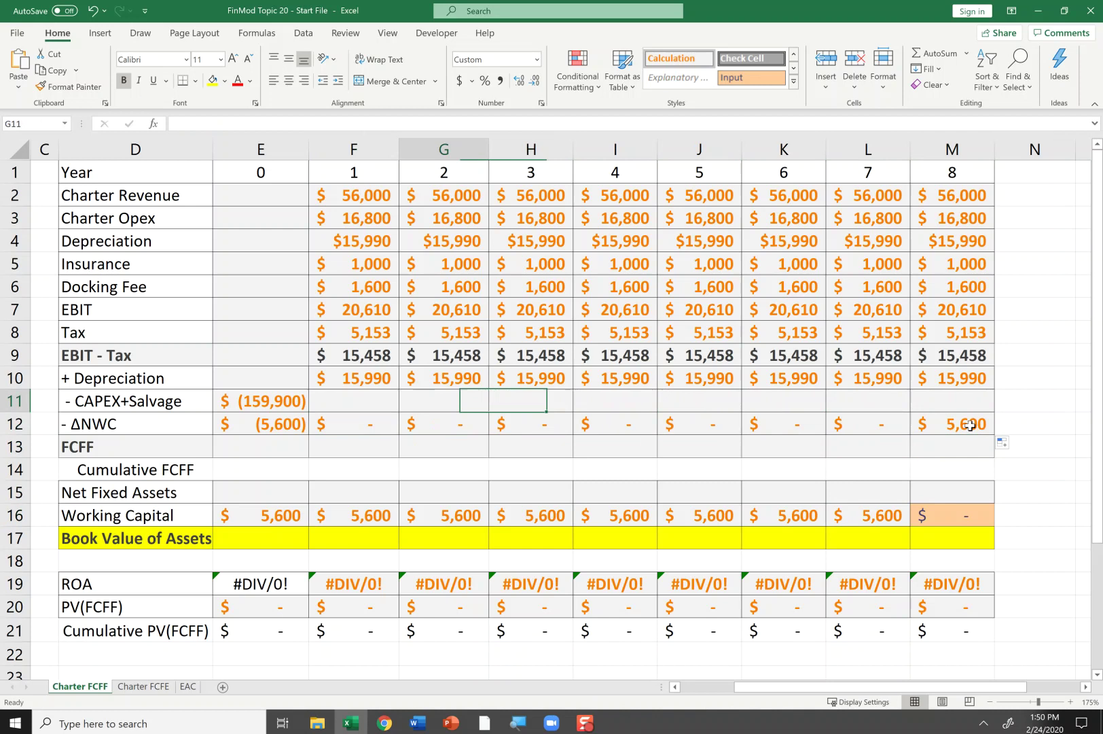
key(Right)
key(Right)
key(Right)
key(Right)
key(Right)
key(Right)
key(Right)
key(Right)
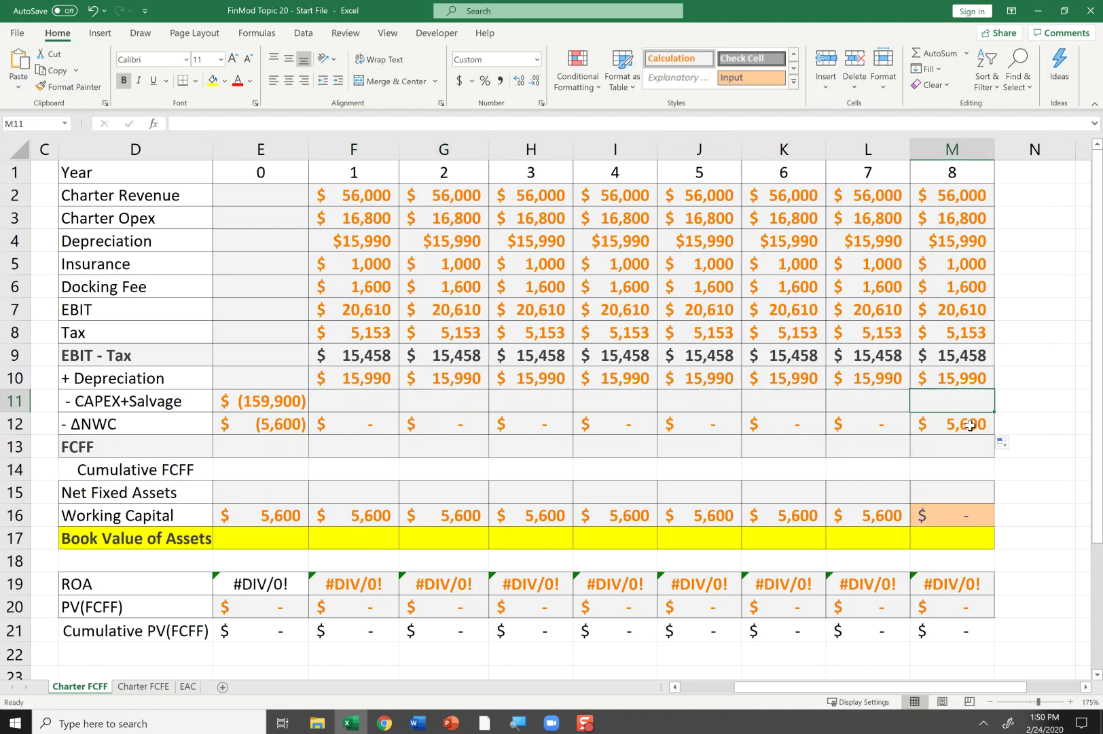
text(=)
key(Home)
key(Up)
key(Up)
key(Up)
key(Up)
key(Up)
key(Right)
key(Up)
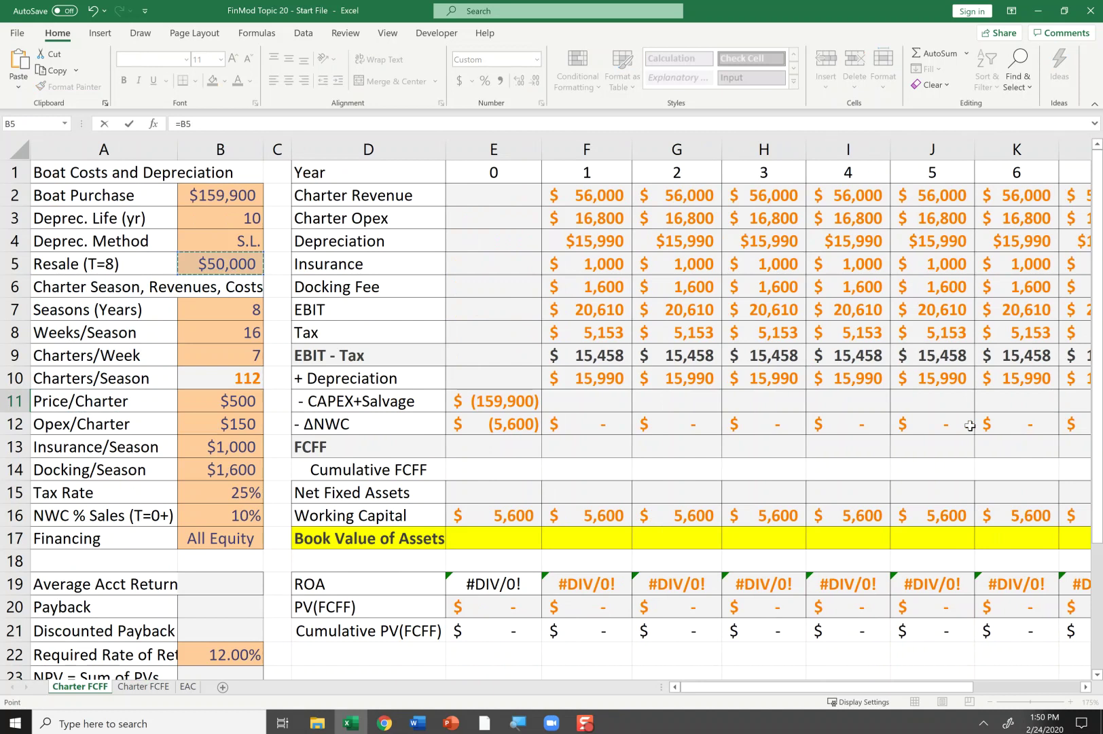
key(F2)
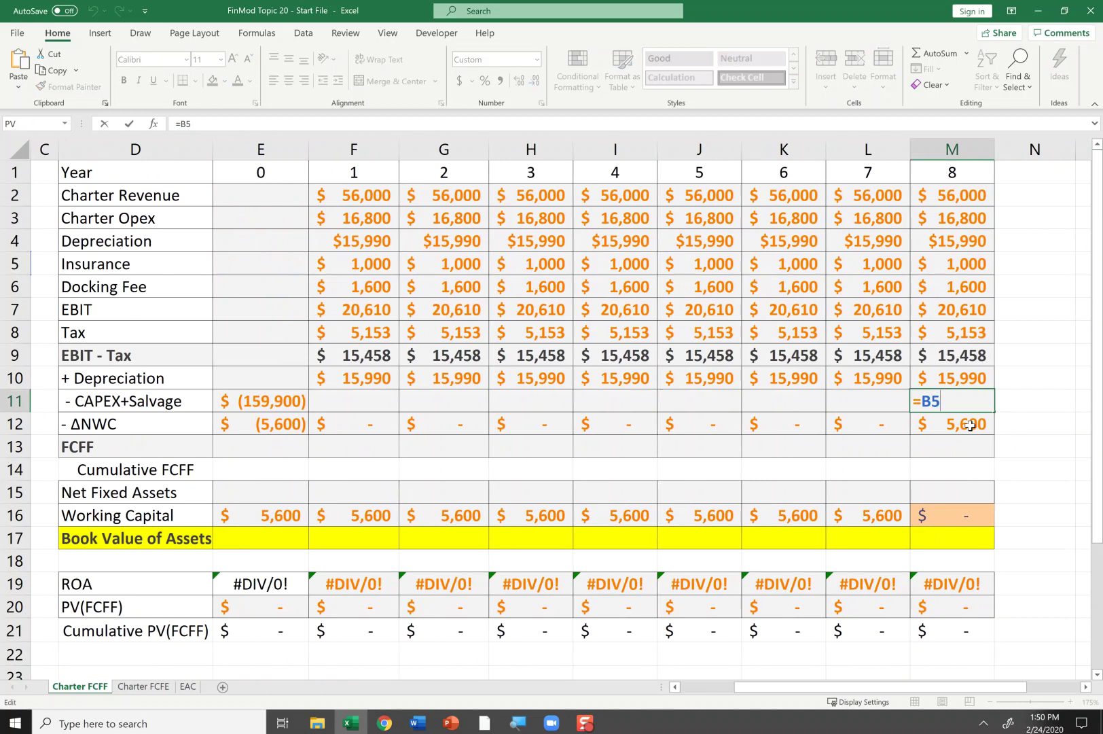
key(Return)
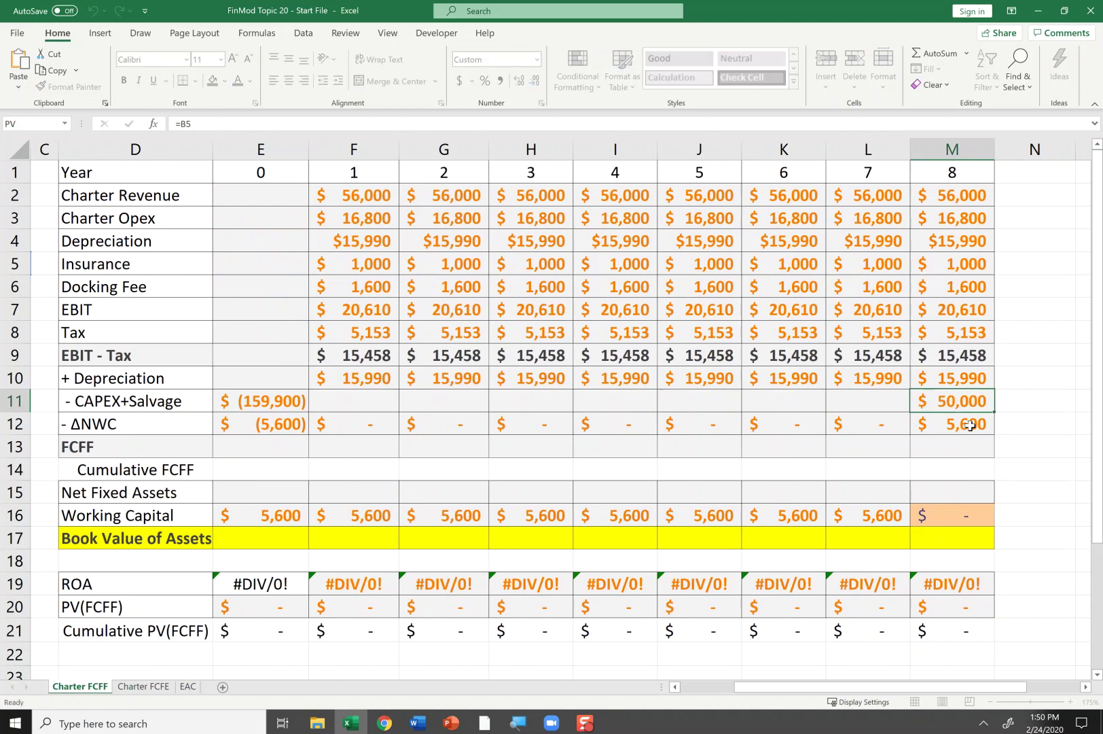
key(Down)
key(Down)
key(Down)
key(Down)
key(Down)
key(Up)
key(Left)
key(Left)
key(Left)
key(Left)
key(Left)
key(Left)
key(Left)
key(Left)
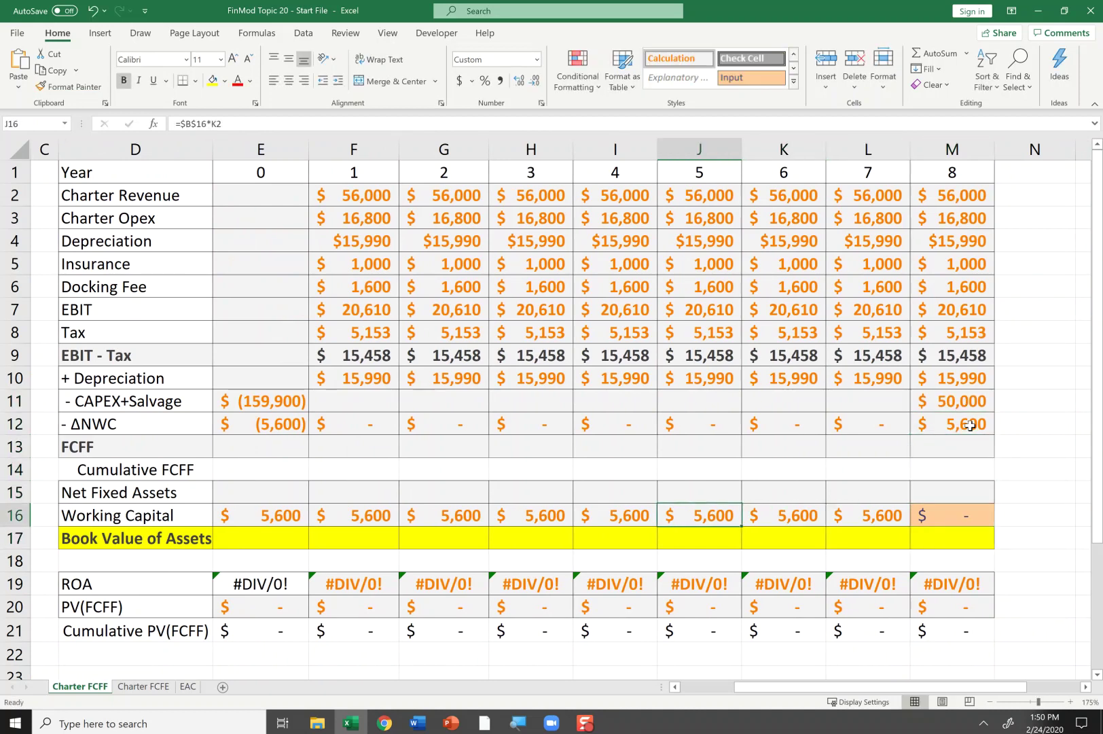
key(Up)
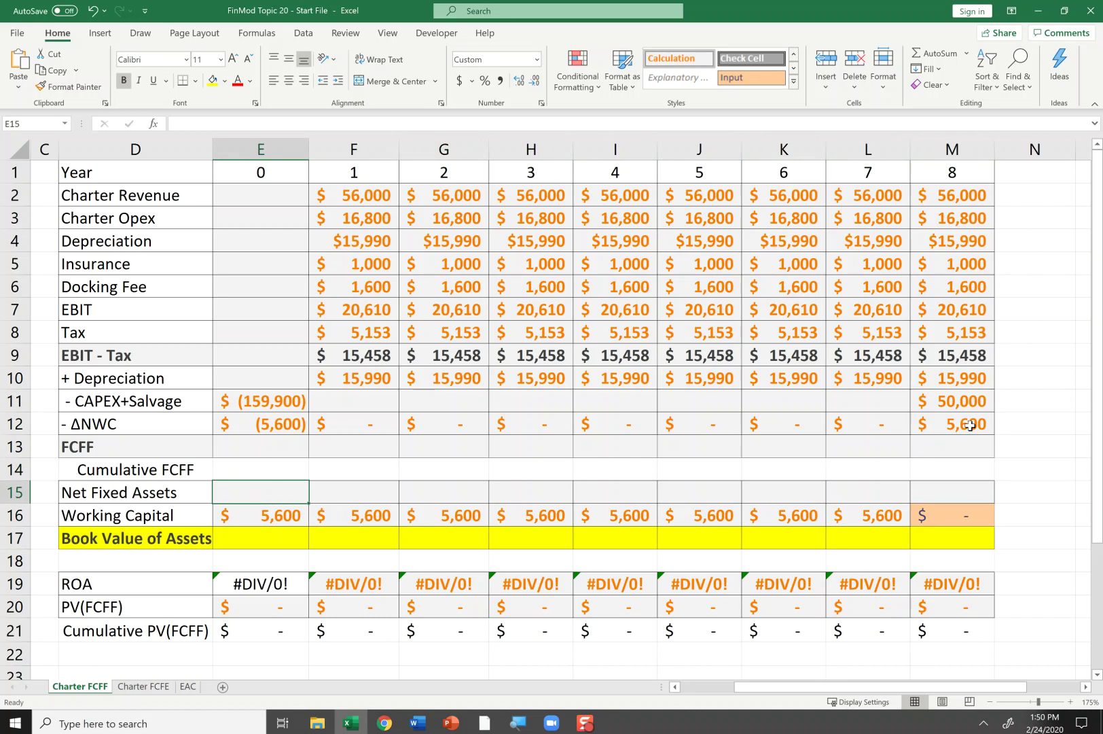
Set year-0 Net Fixed Assets to the $159,900 Boat Purchase price (=B2).
text(=)
key(Left)
key(Left)
key(Left)
key(Left)
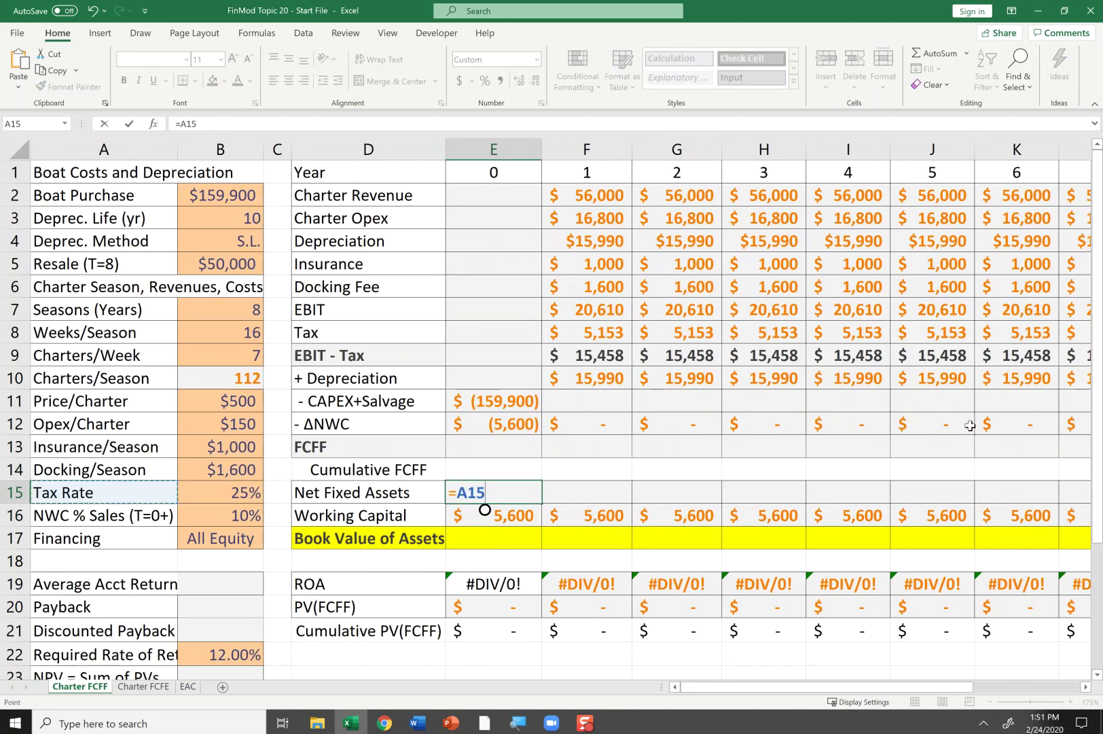
click(231, 193)
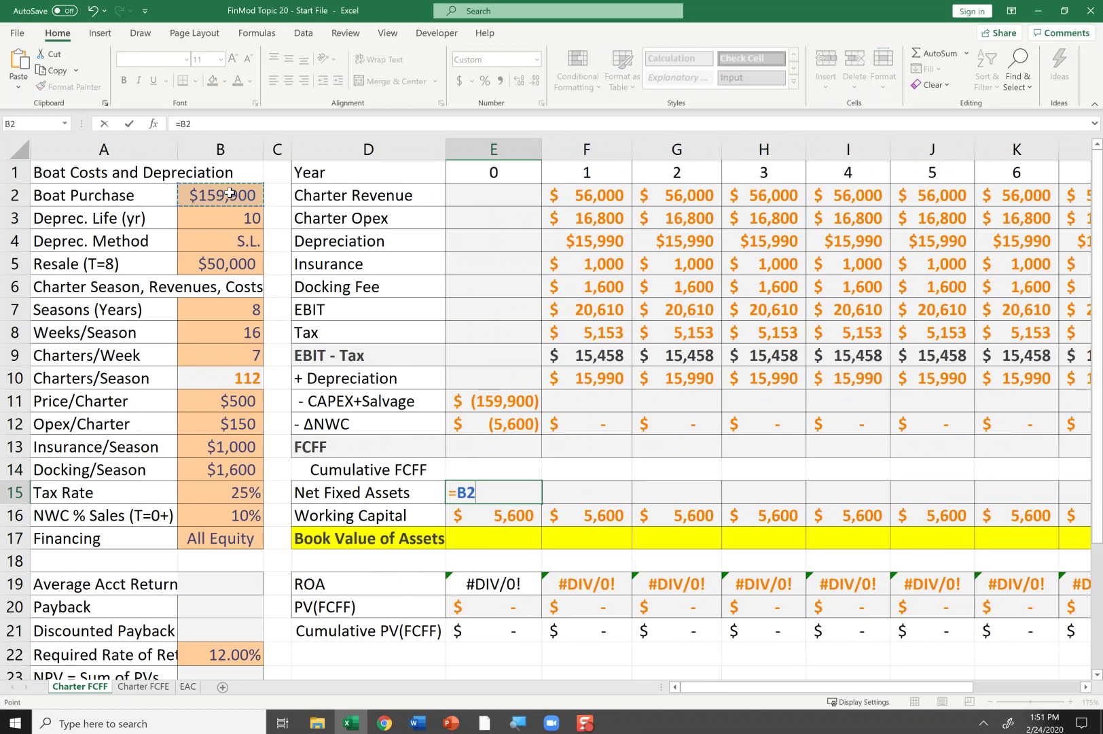
key(Tab)
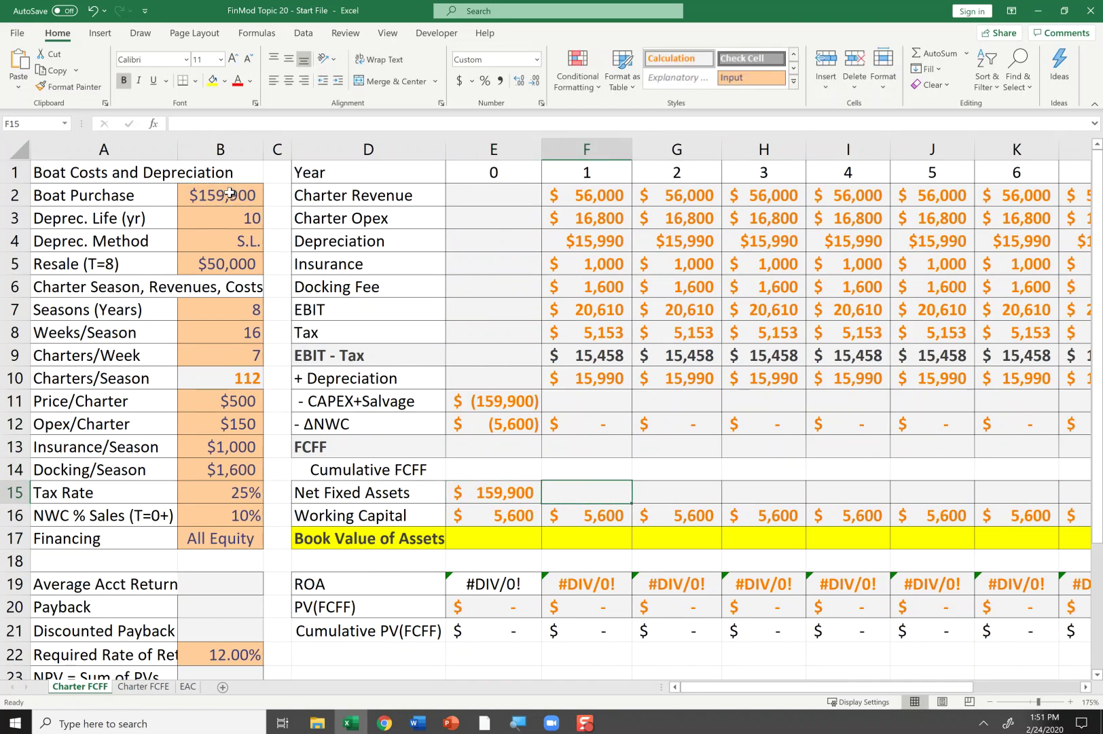
Make year-1 Net Fixed Assets equal prior-year value minus depreciation (=E15-F10).
text(=)
key(Left)
text(-)
key(Up)
key(Up)
key(Up)
key(Up)
key(Up)
key(Return)
key(Up)
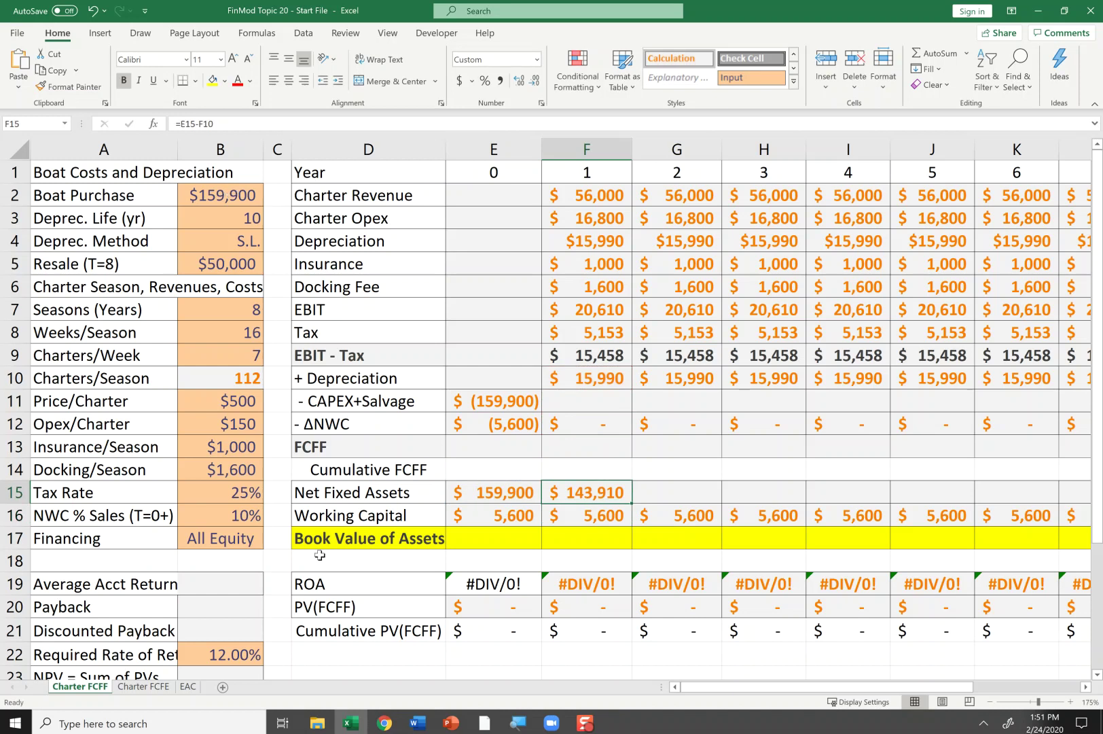
key(F2)
key(Escape)
Copy the Net Fixed Assets formula through year 8, ending at $31,980.
drag(634, 502, 944, 508)
click(971, 494)
key(F2)
key(Escape)
key(F2)
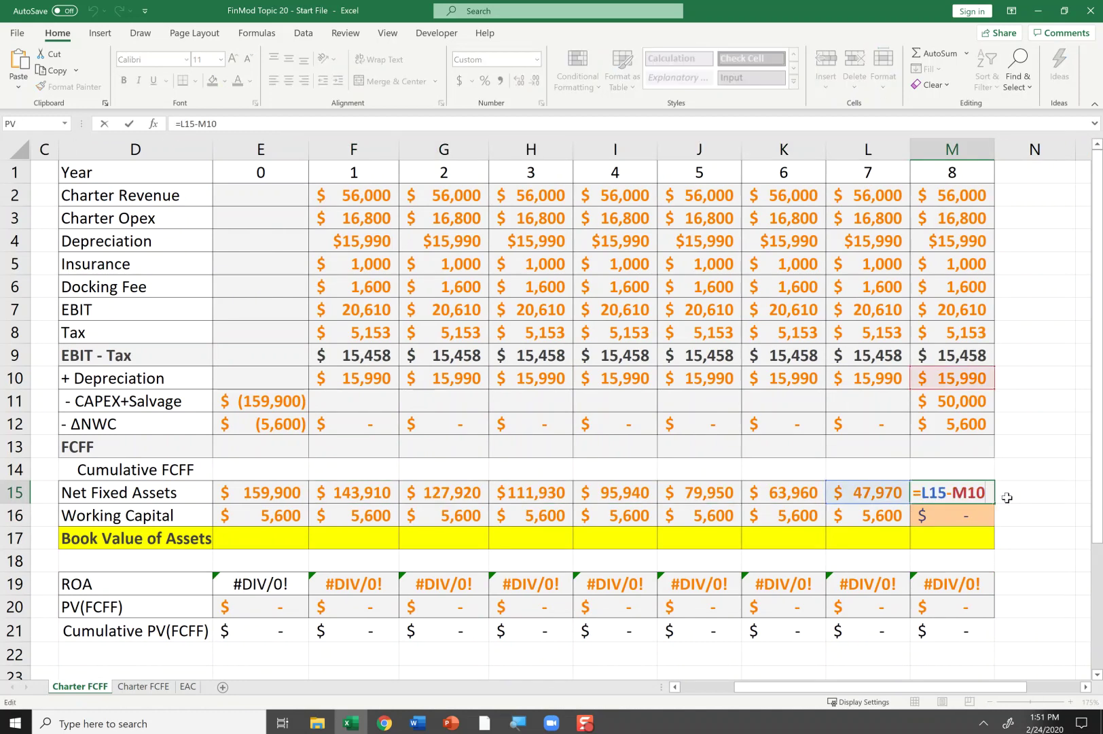
key(Escape)
key(Up)
key(Up)
key(Up)
key(Up)
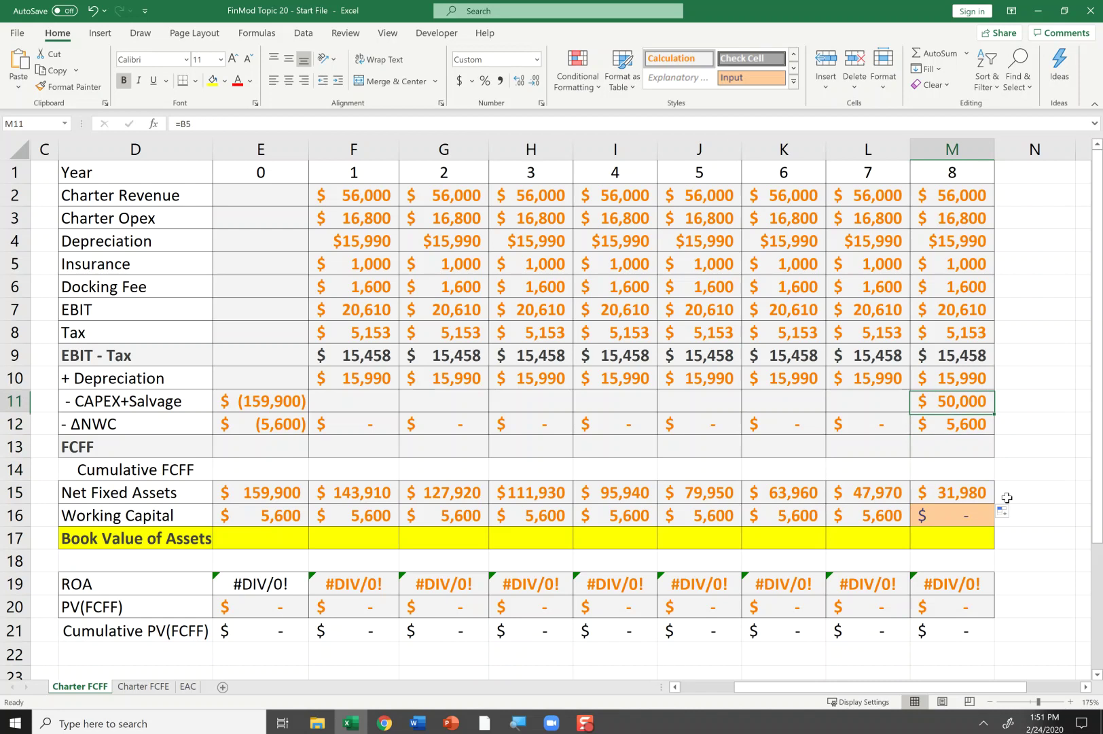
Link year-8 salvage to the resale value with =B5.
text(=B5)
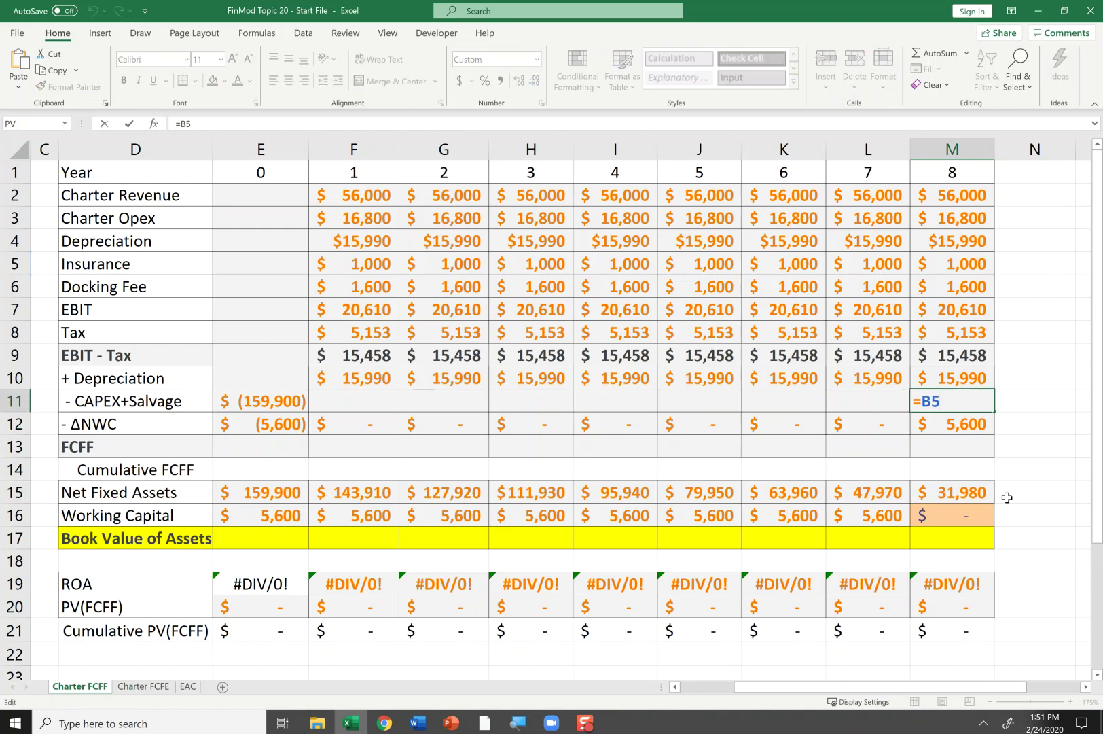
key(ctrl+Return)
key(Down)
key(Down)
key(Down)
key(Down)
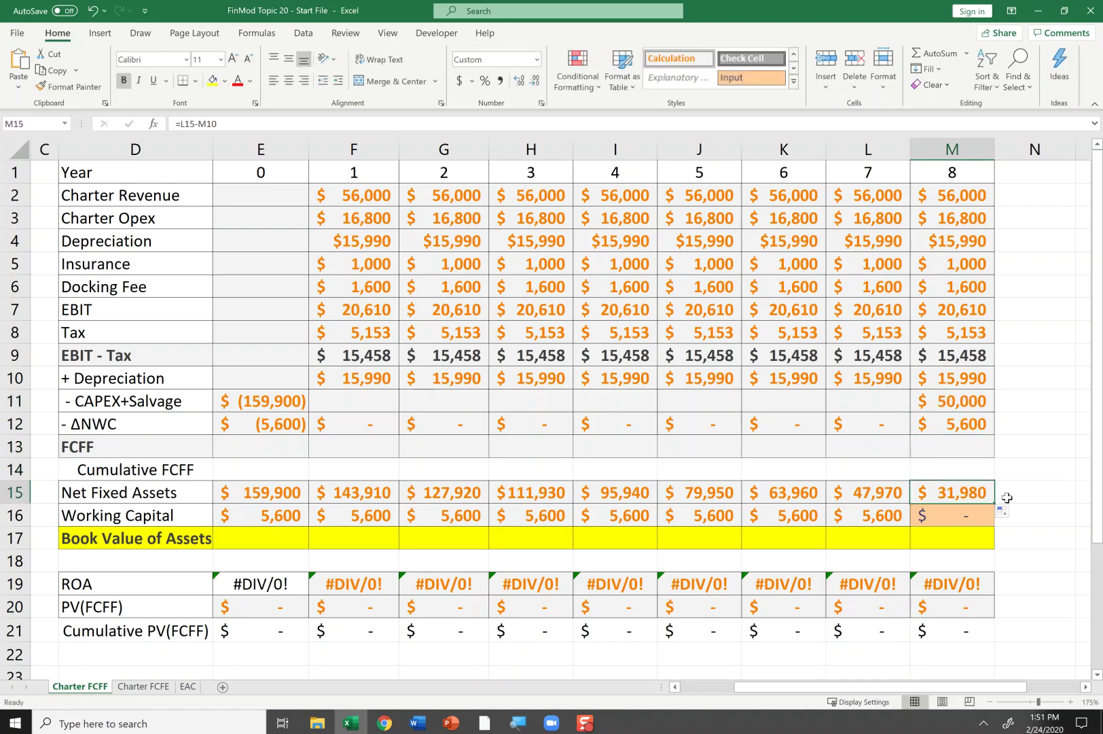
key(Up)
key(Up)
key(Up)
key(Up)
Change the salvage formula to =B5-B15*(B5-M15), giving $45,495 after tax.
key(F2)
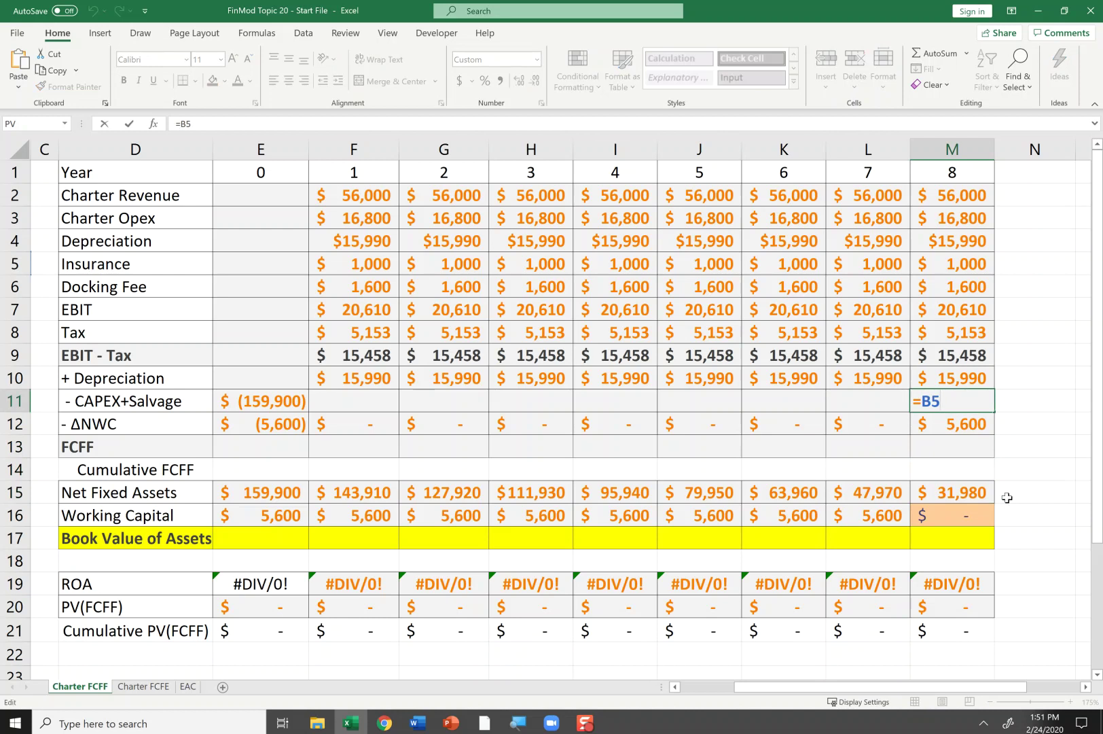
text(-)
drag(875, 683, 700, 685)
click(231, 493)
click(1085, 687)
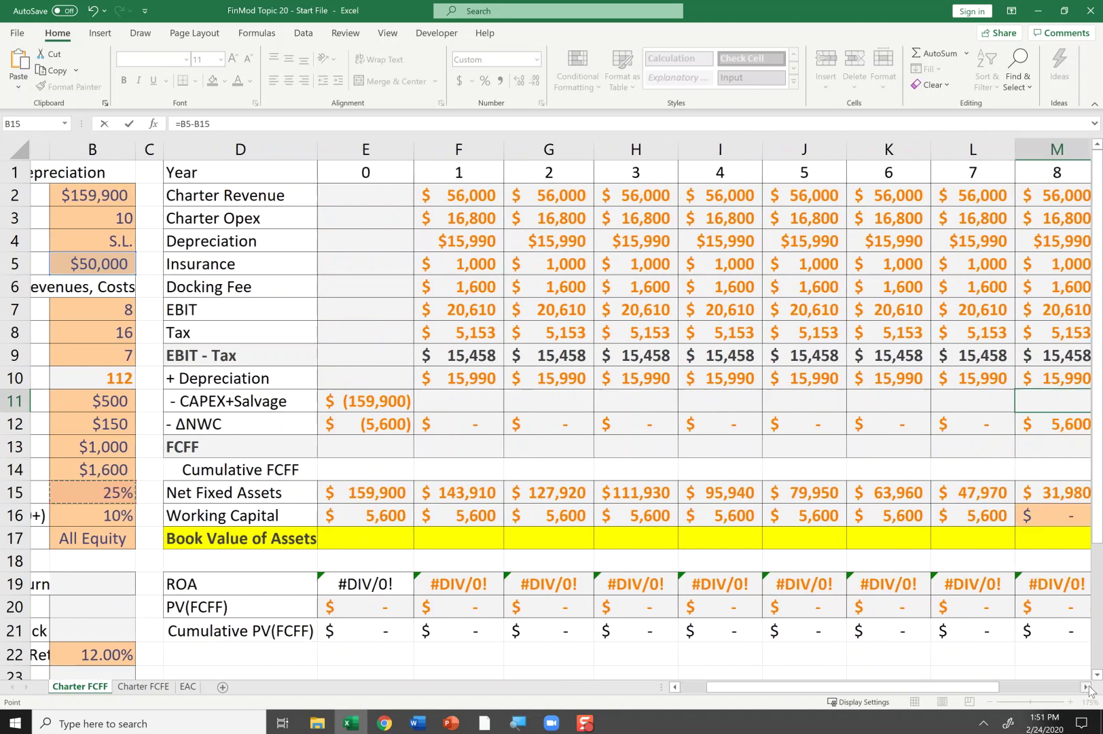
text(*()
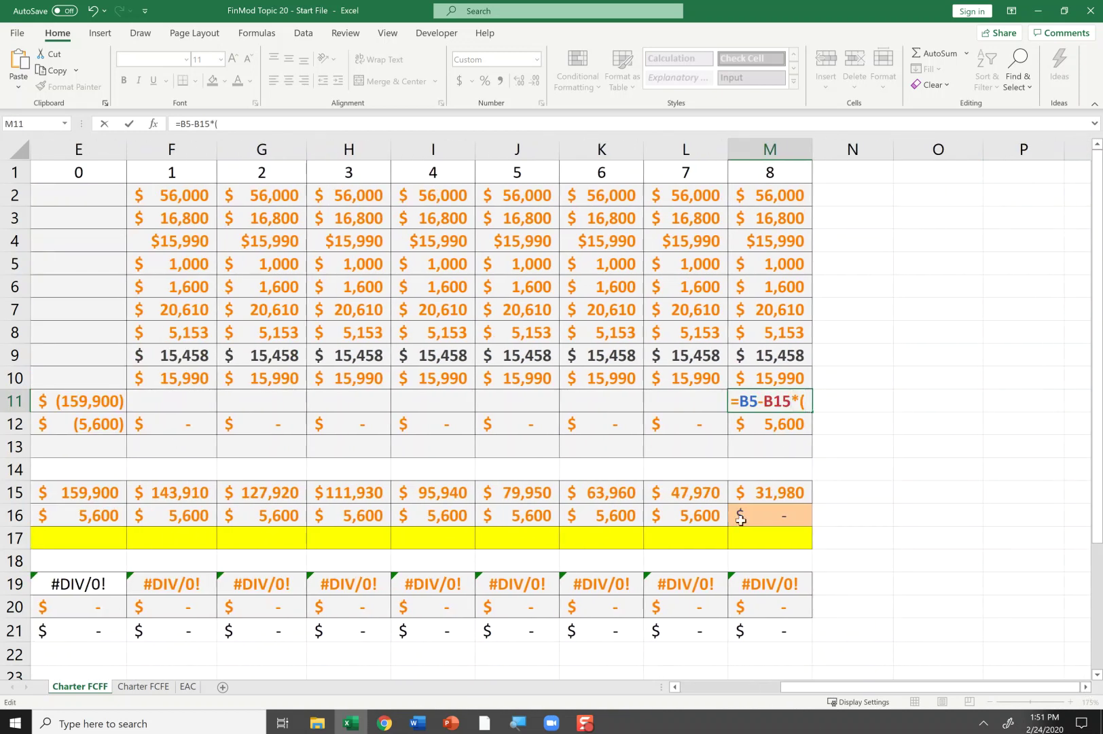
text(b5)
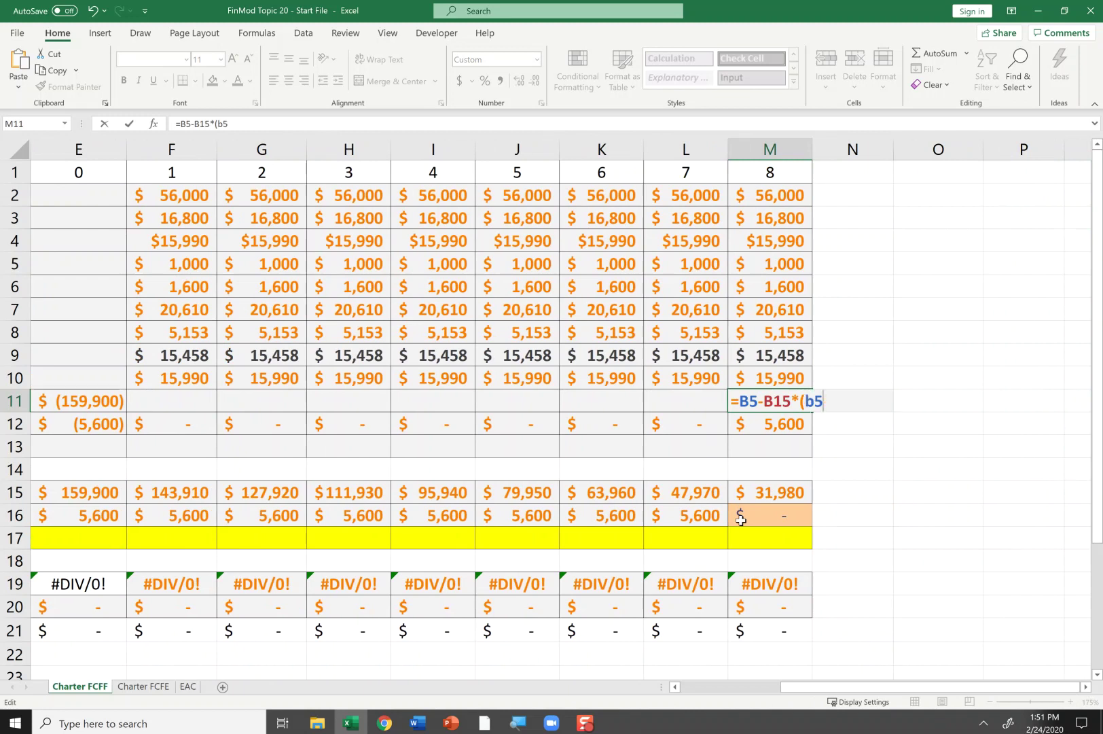
text(-)
click(782, 492)
text())
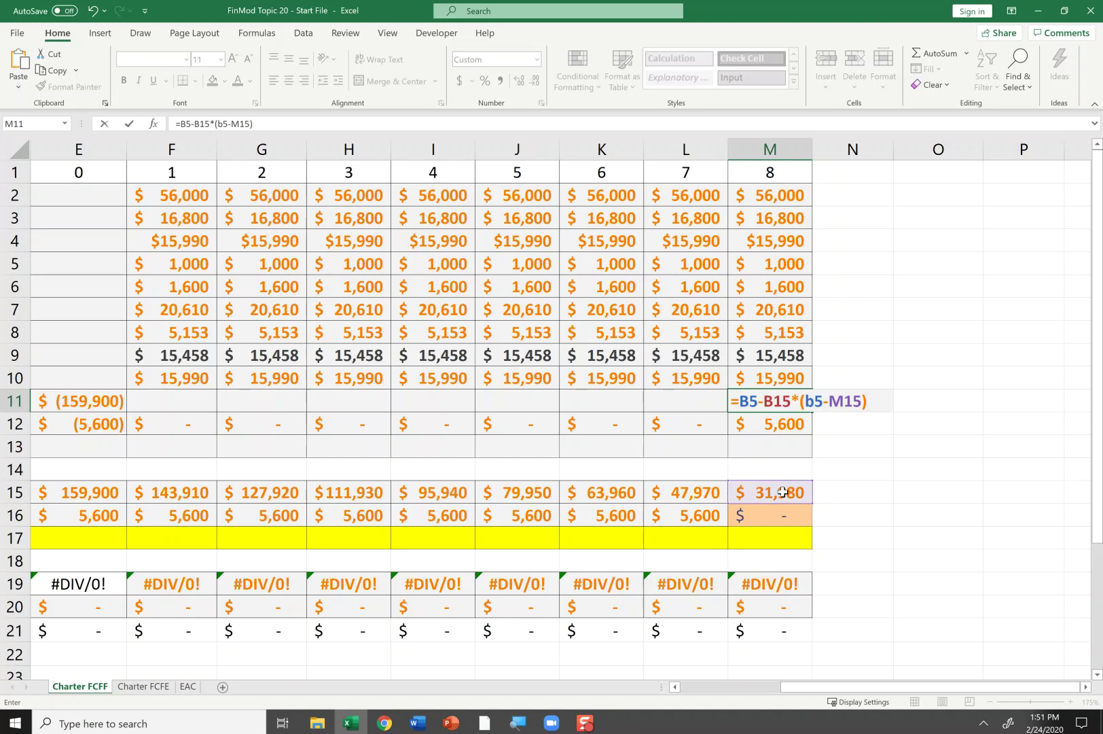
key(ctrl+Return)
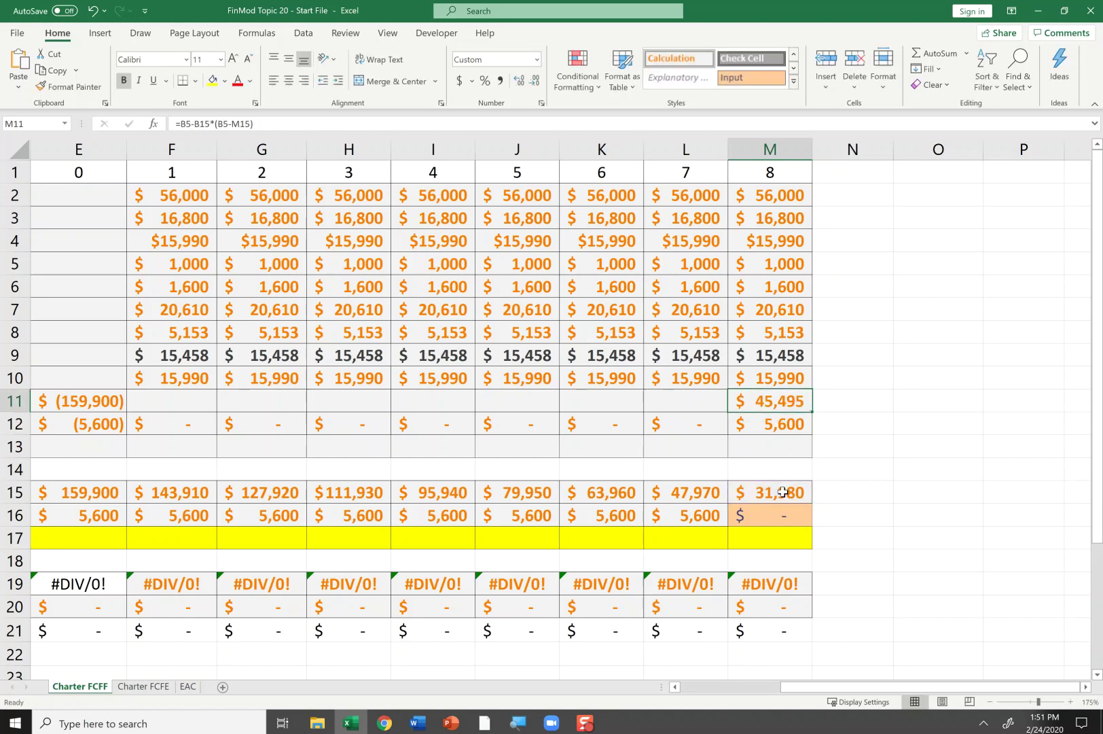
key(F2)
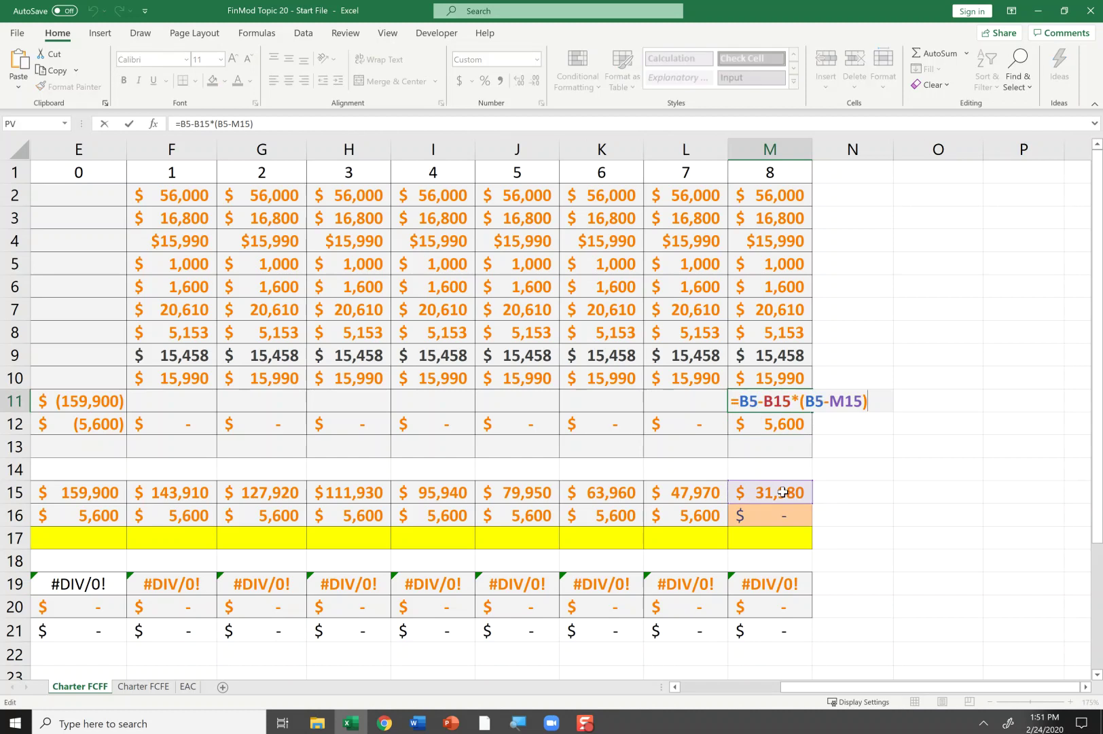
key(Escape)
key(F2)
key(Escape)
key(Down)
key(Down)
key(Left)
key(Left)
key(Left)
key(Left)
key(Left)
key(Left)
key(Left)
key(Left)
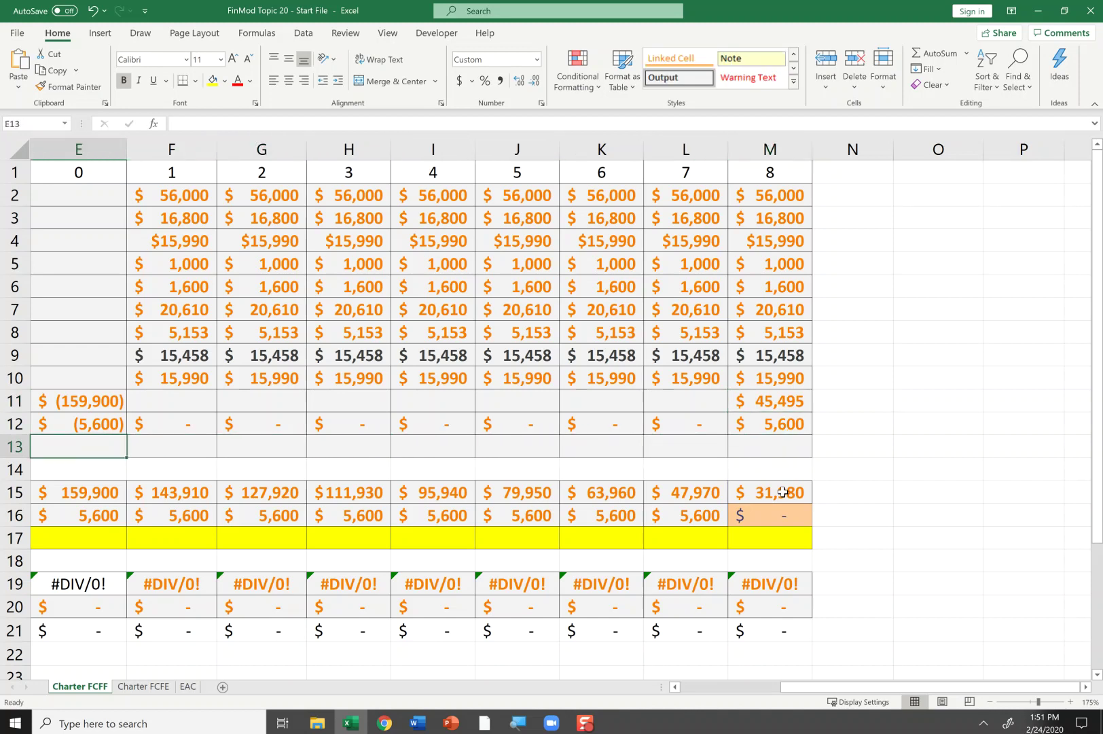
Enter =SUM(M9:M12) for year-8 FCFF and copy it back to year 0.
key(Left)
key(Right)
key(Right)
key(Right)
key(Right)
key(Right)
key(Right)
key(Right)
key(Right)
key(Right)
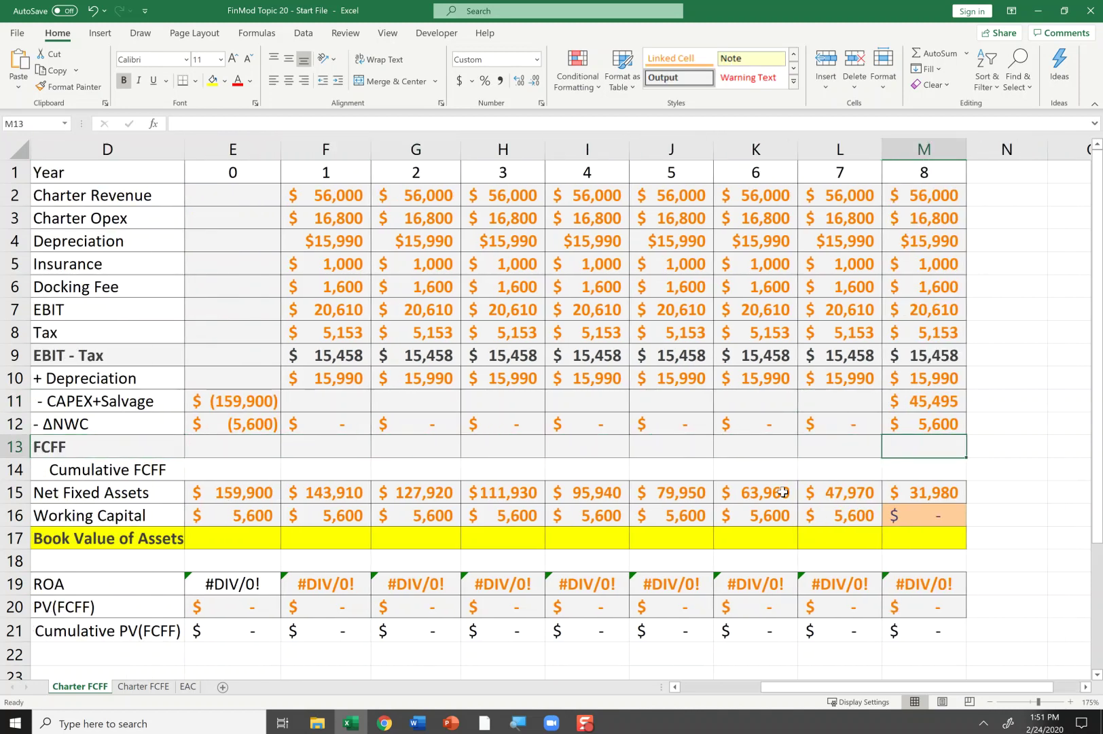
text(=sum()
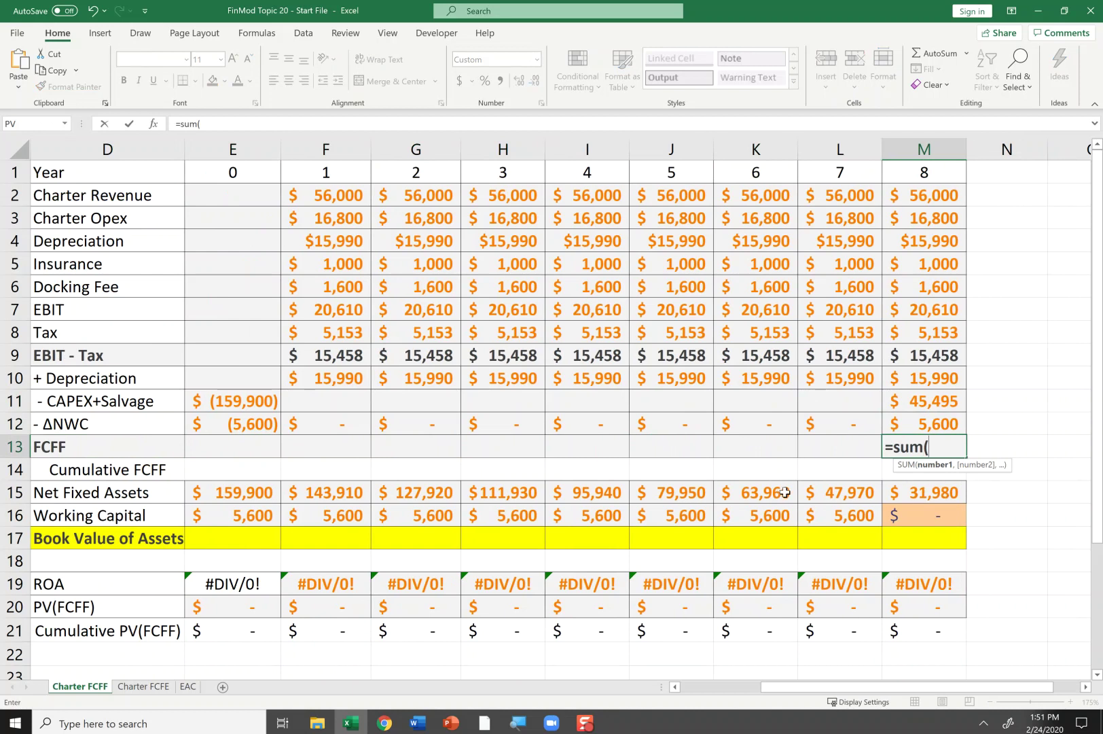
drag(937, 361, 943, 421)
key(ctrl+Return)
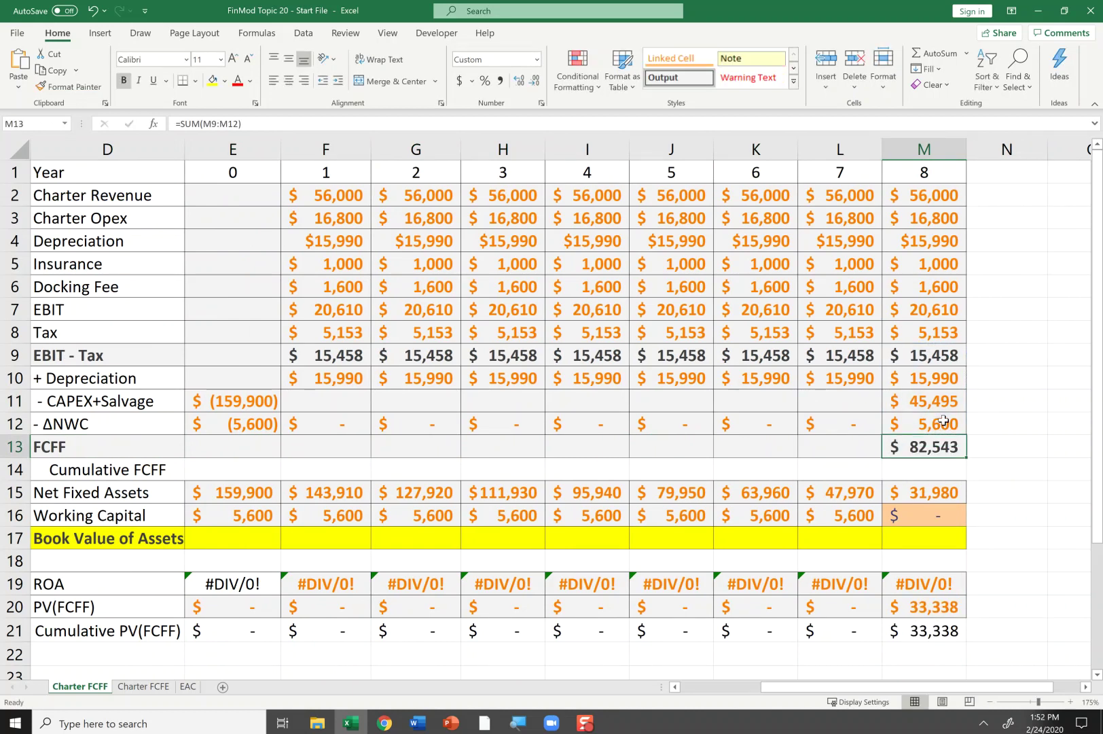
drag(966, 457, 209, 443)
click(262, 449)
double_click(262, 448)
click(231, 424)
key(Down)
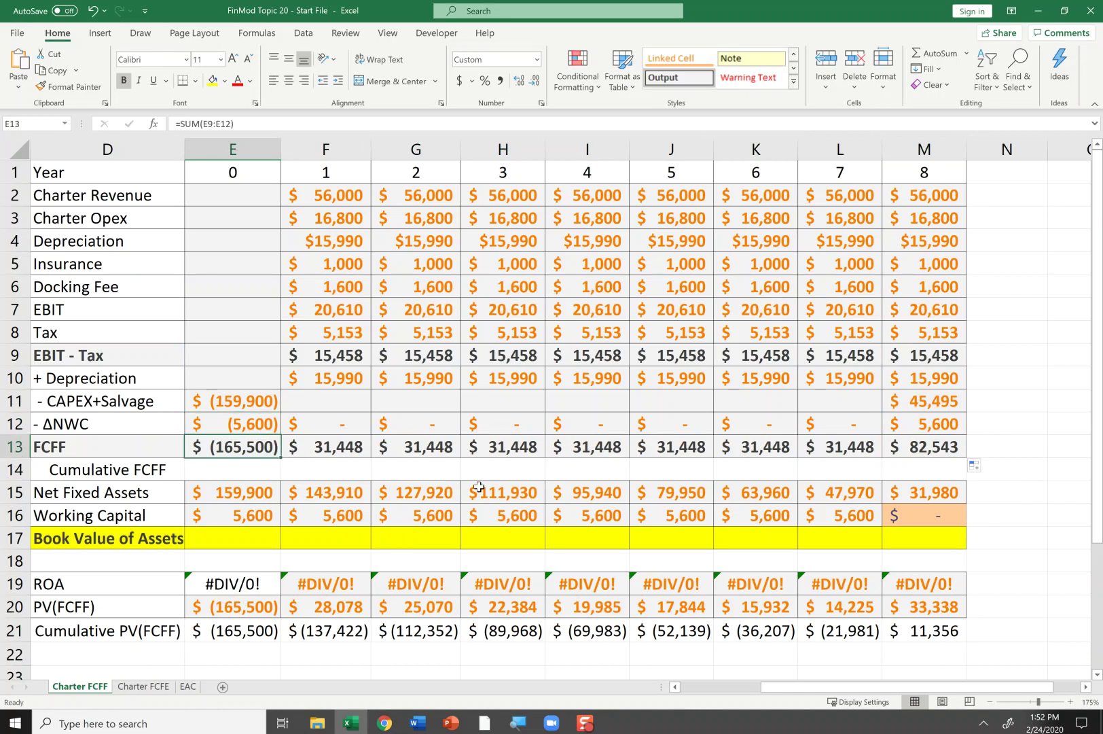
key(Right)
key(Right)
key(Right)
key(Right)
key(Right)
key(Right)
key(Right)
key(Right)
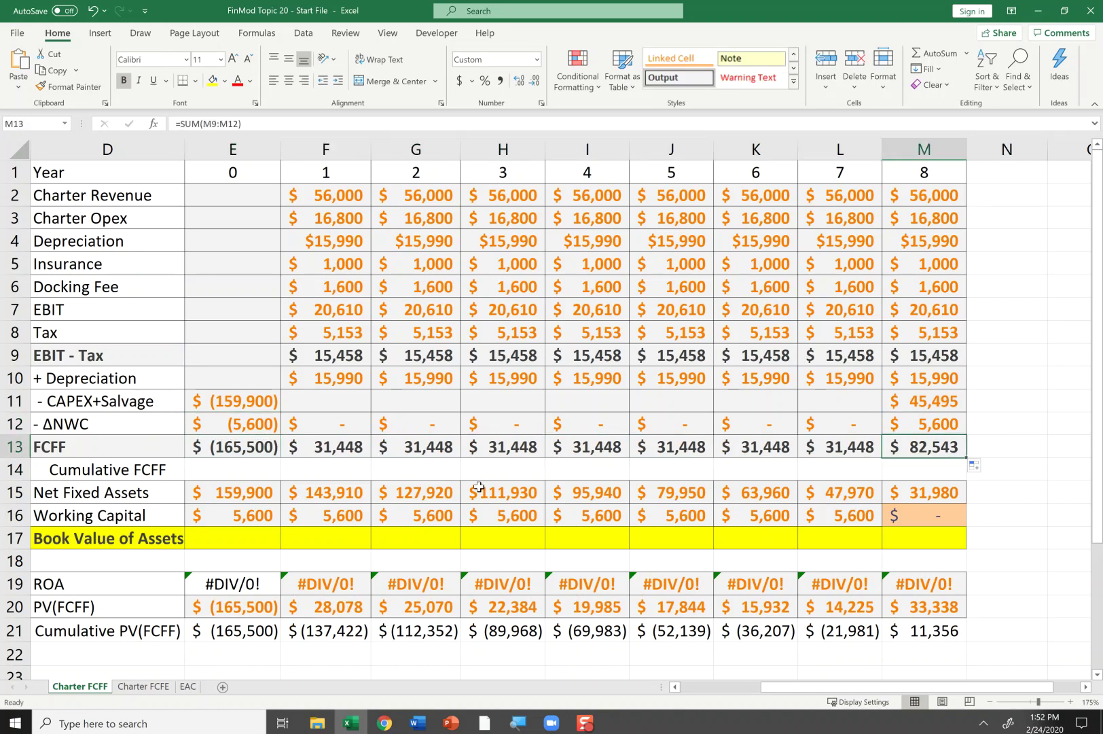
Set year-0 Book Value of Assets to working capital plus net fixed assets (=+E16+E15).
key(Left)
key(Left)
key(Left)
key(Left)
key(Left)
key(Left)
key(Left)
key(Left)
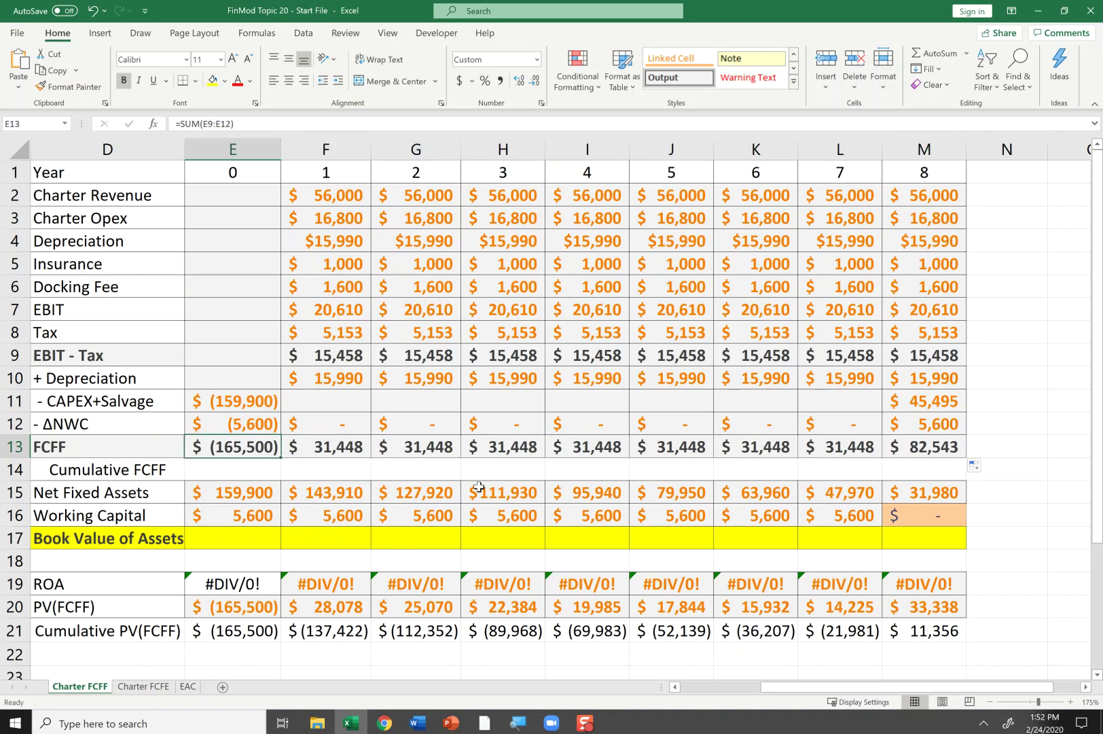
key(Right)
key(Right)
key(Right)
key(Right)
key(Right)
key(Right)
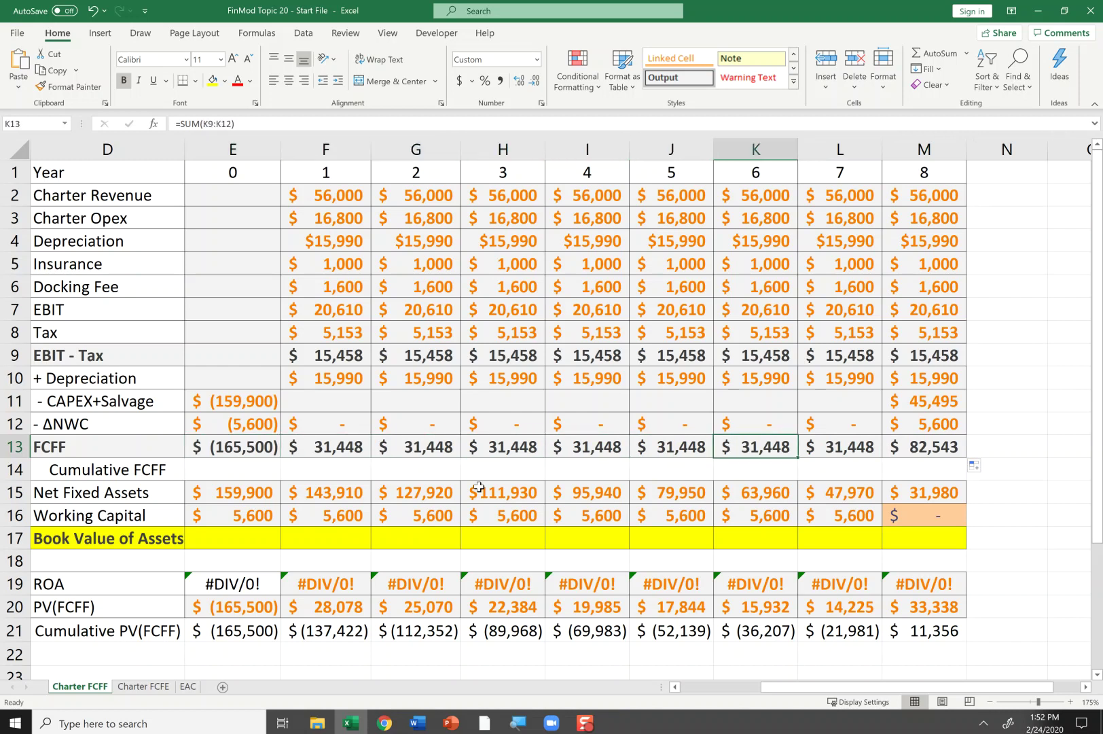
key(Left)
key(Left)
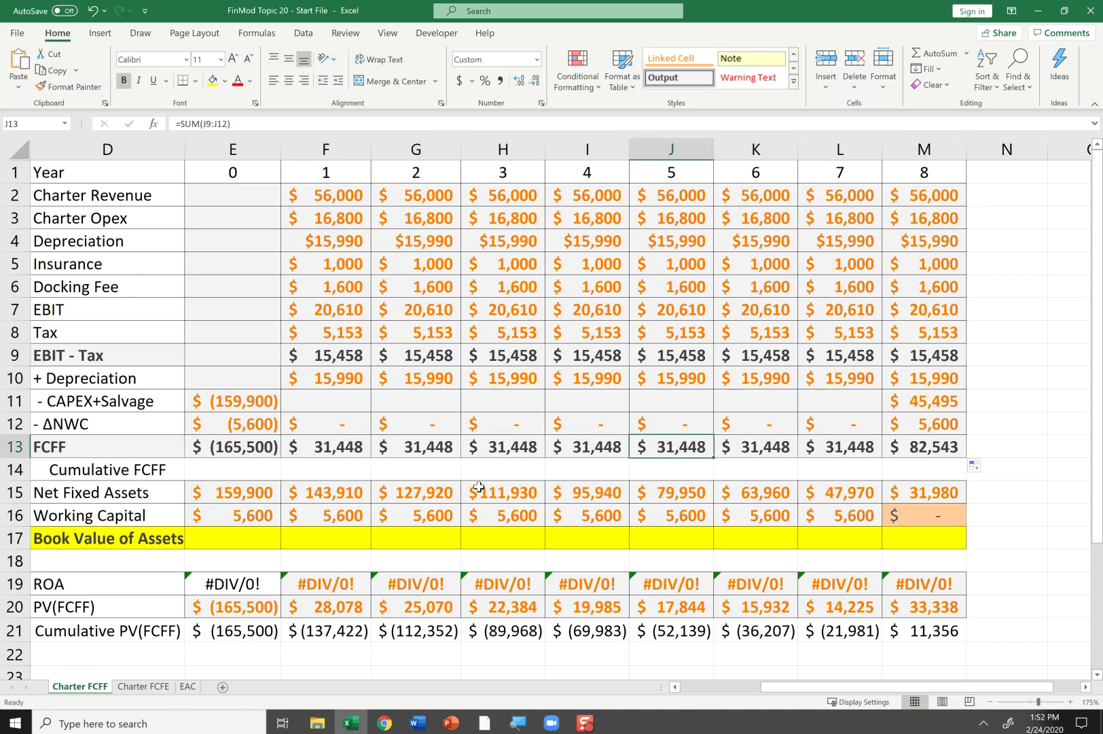
key(Down)
key(Down)
key(Left)
key(Left)
key(Left)
key(Left)
key(Down)
key(Down)
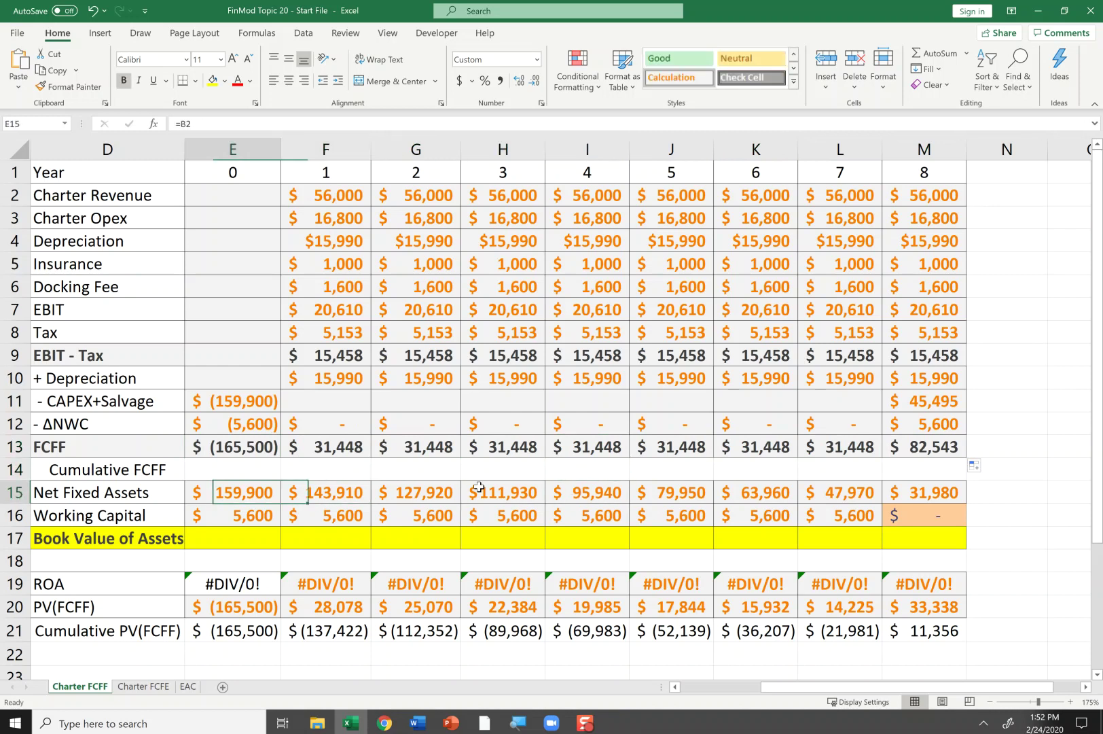
text(+)
key(Up)
text(+)
key(Up)
key(ctrl+Return)
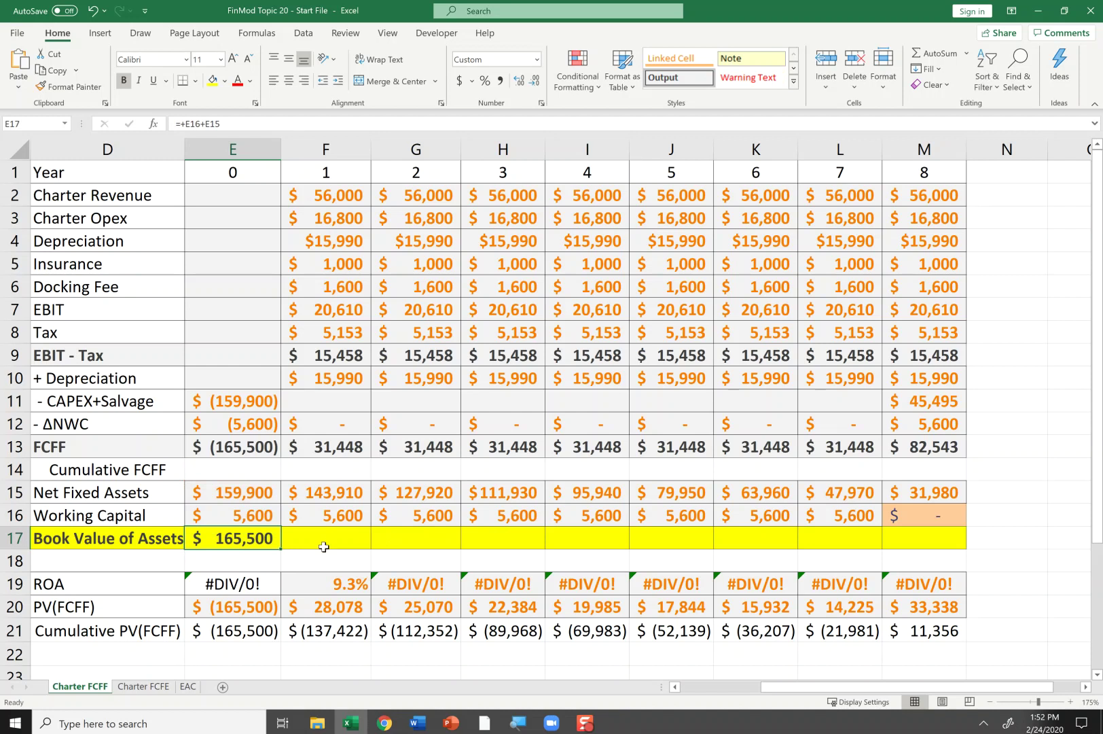
Copy the book value formula through year 8 and bring up the Assumptions slide show.
drag(280, 547, 917, 541)
click(729, 494)
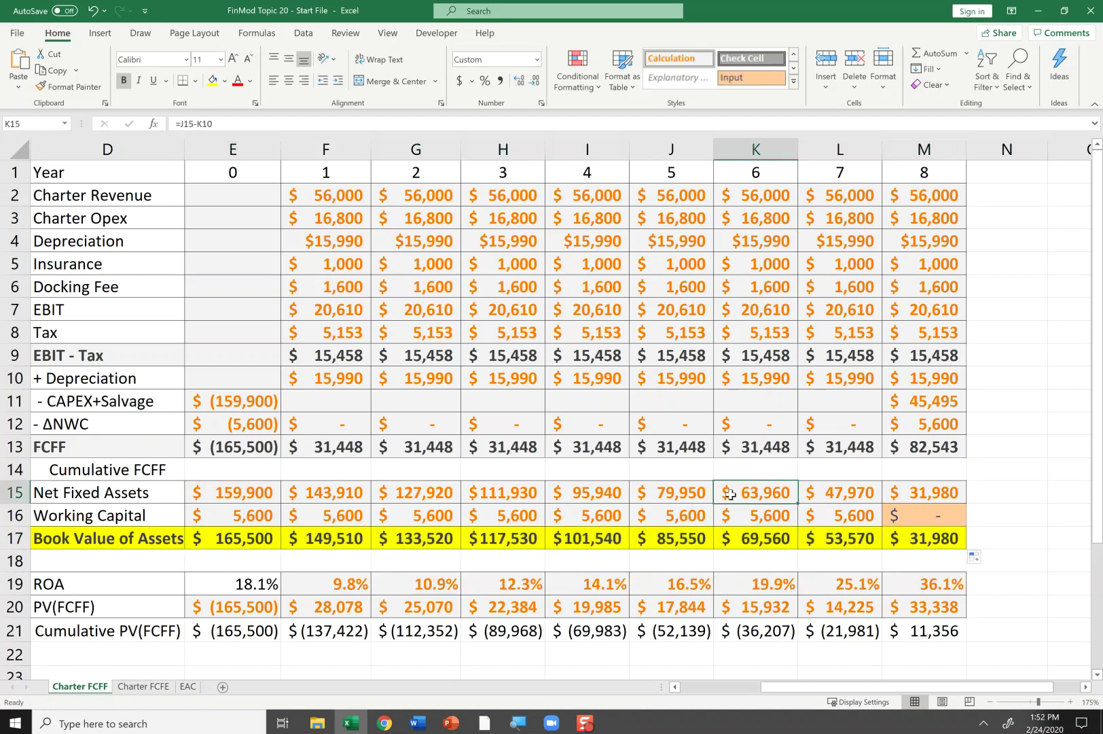
key(alt+Tab)
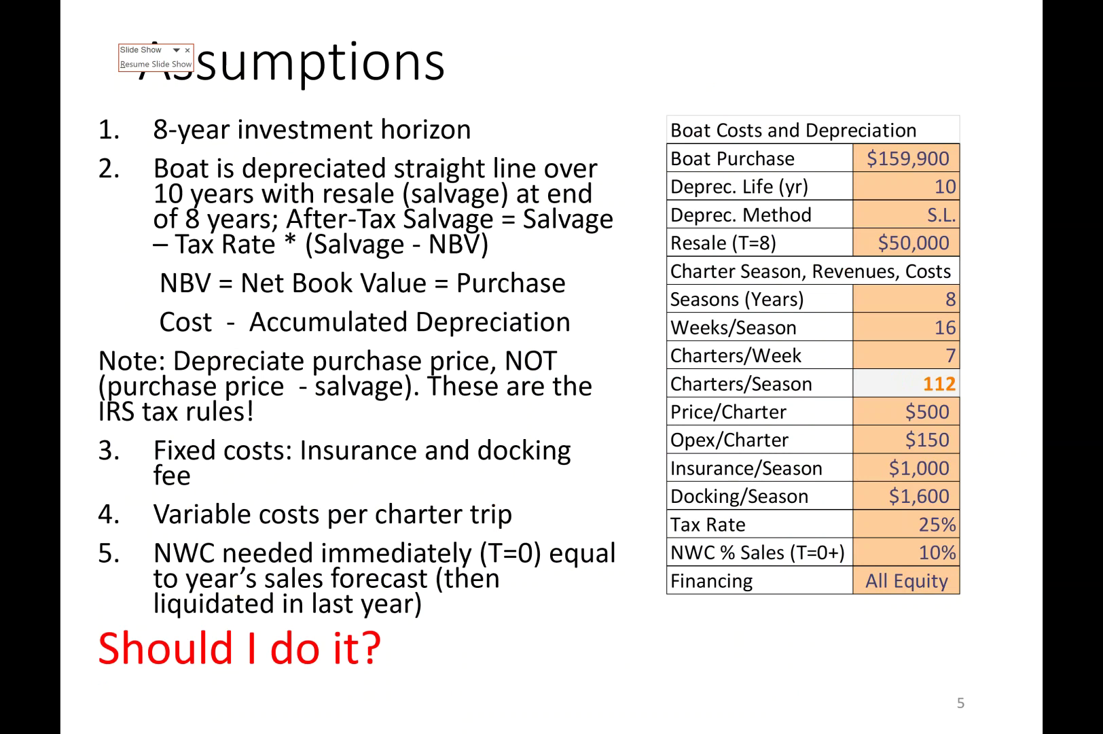